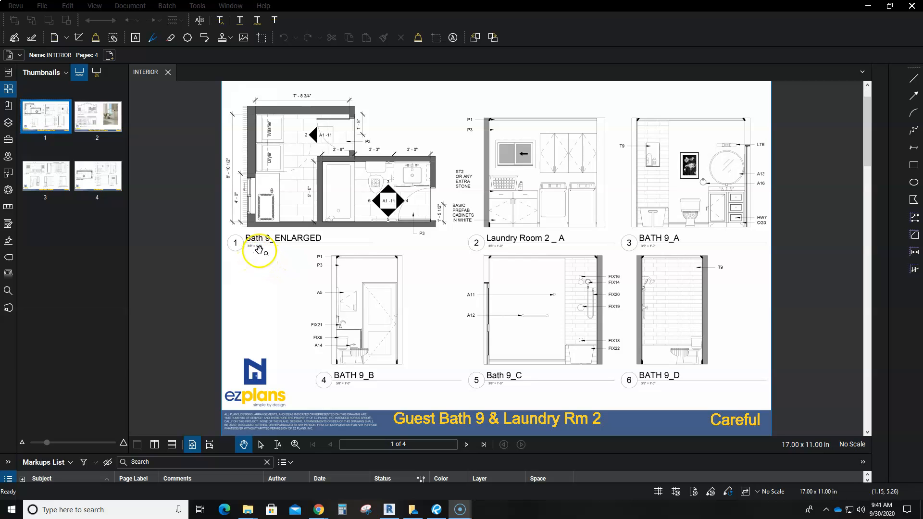
Examine the Bath 9_ENLARGED floor plan, including the laundry area, bathroom layout, dimensions and elevation markers
{"action": "scroll", "coordinate": [255, 255], "scroll_direction": "up", "scroll_amount": 3}
{"action": "scroll", "coordinate": [259, 250], "scroll_direction": "down", "scroll_amount": 5}
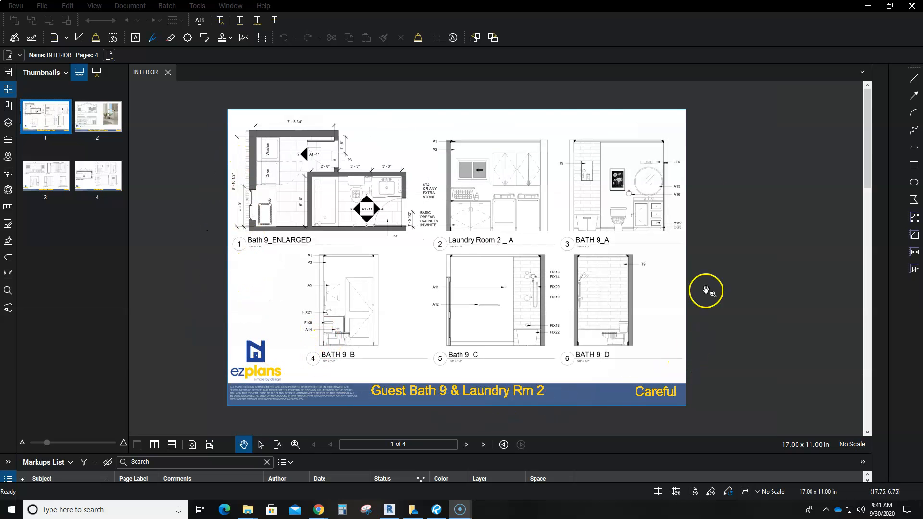
{"action": "left_click_drag", "start_coordinate": [402, 264], "coordinate": [436, 261]}
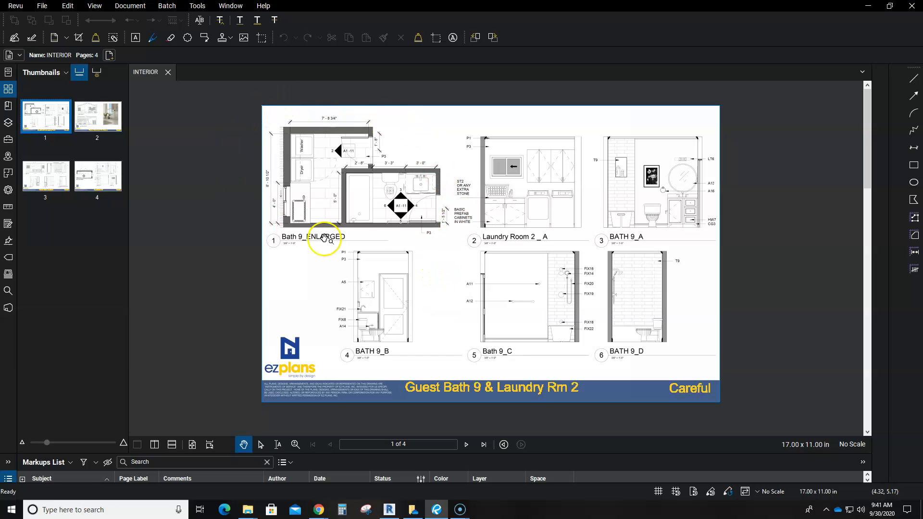
{"action": "scroll", "coordinate": [389, 199], "scroll_direction": "up", "scroll_amount": 3}
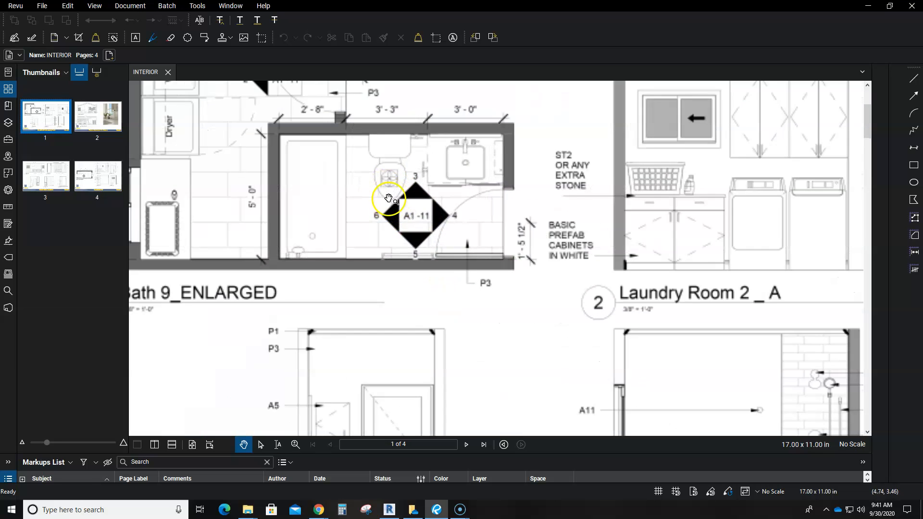
{"action": "scroll", "coordinate": [390, 199], "scroll_direction": "up", "scroll_amount": 1}
{"action": "left_click_drag", "start_coordinate": [391, 199], "coordinate": [422, 288]}
{"action": "scroll", "coordinate": [422, 288], "scroll_direction": "down", "scroll_amount": 1}
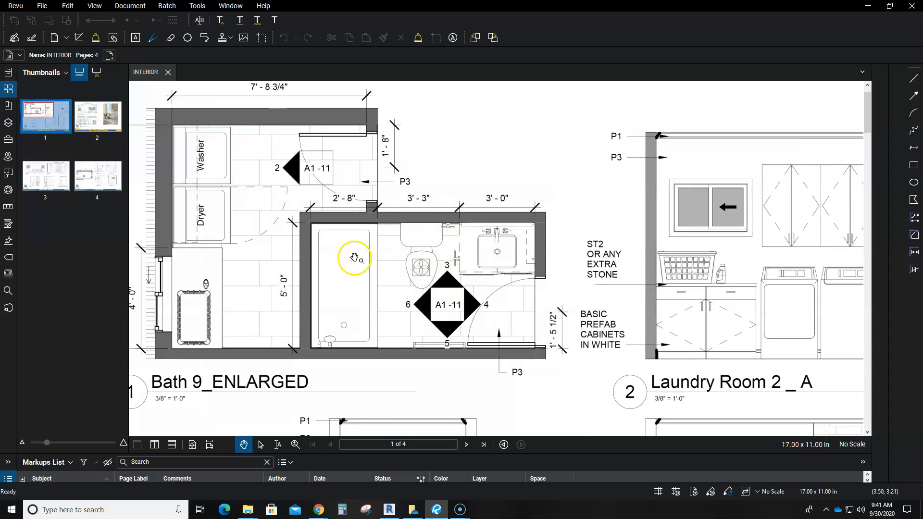
{"action": "left_click_drag", "start_coordinate": [461, 331], "coordinate": [469, 314]}
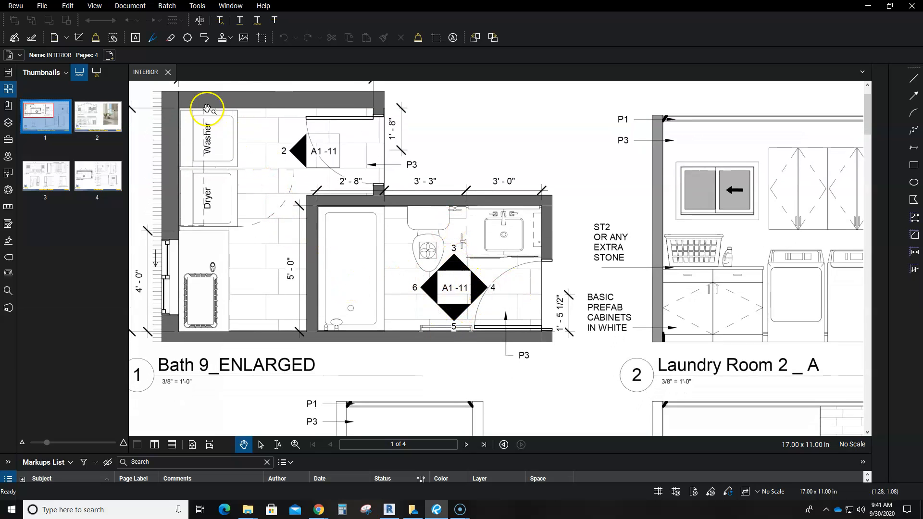
{"action": "left_click_drag", "start_coordinate": [255, 279], "coordinate": [338, 305]}
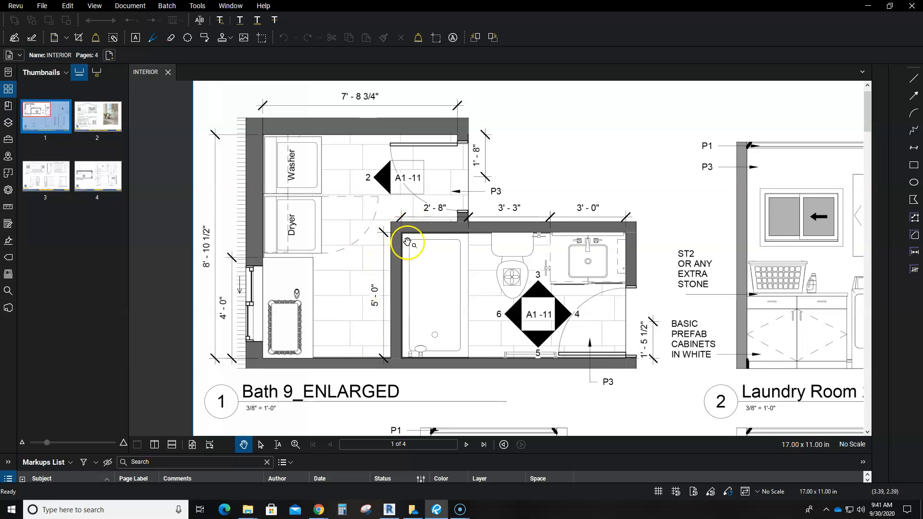
Examine the Laundry Room 2 _ A elevation, including its cabinets, window, appliances and finish tags
{"action": "scroll", "coordinate": [420, 225], "scroll_direction": "down", "scroll_amount": 3}
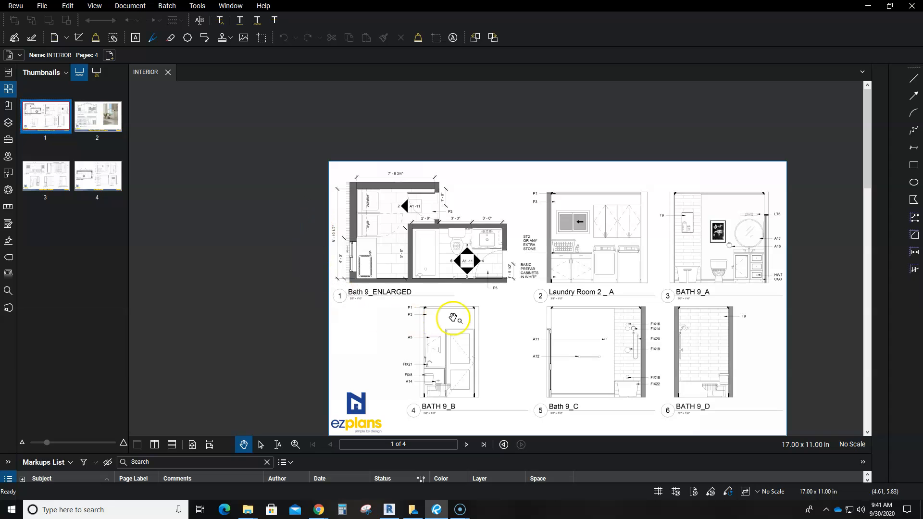
{"action": "left_click_drag", "start_coordinate": [509, 337], "coordinate": [408, 307]}
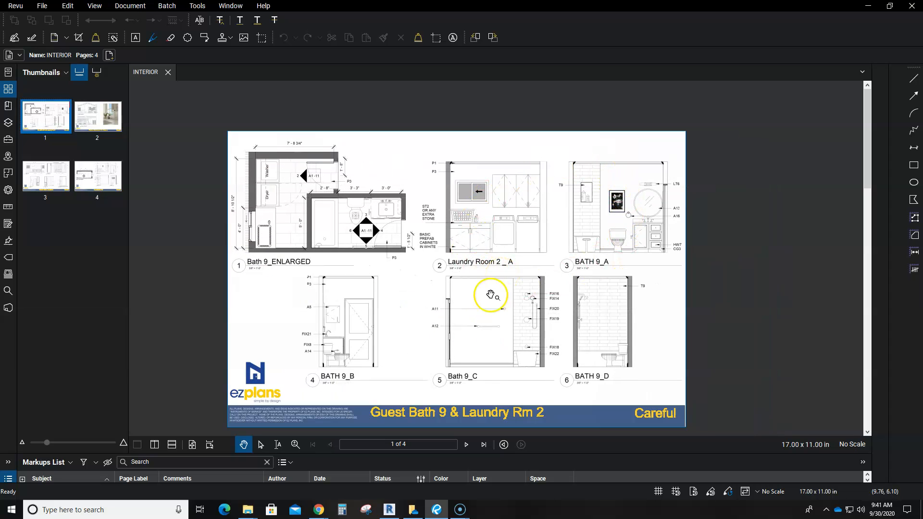
{"action": "scroll", "coordinate": [507, 208], "scroll_direction": "up", "scroll_amount": 3}
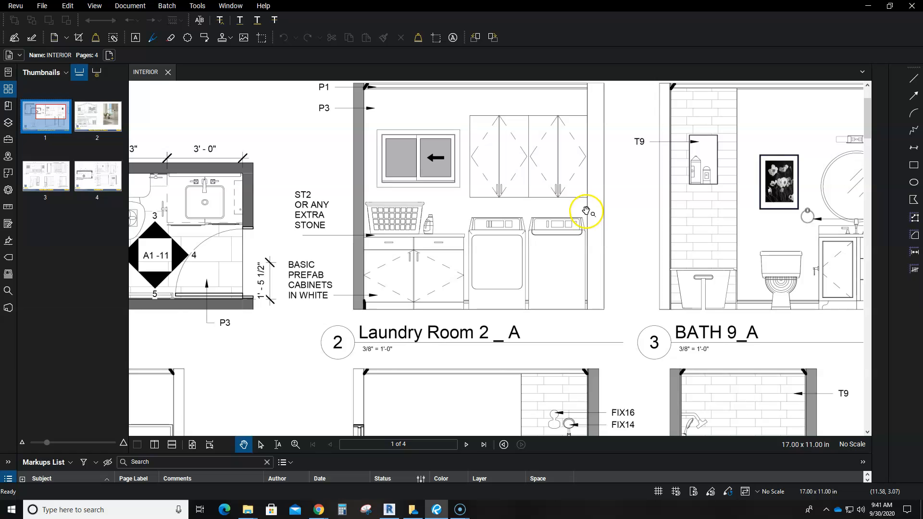
{"action": "left_click_drag", "start_coordinate": [586, 211], "coordinate": [590, 226]}
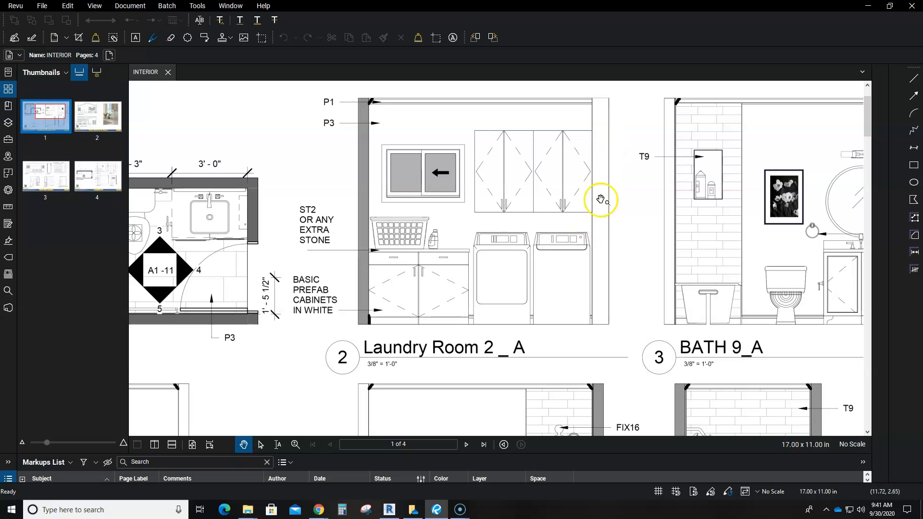
{"action": "left_click_drag", "start_coordinate": [563, 226], "coordinate": [578, 251]}
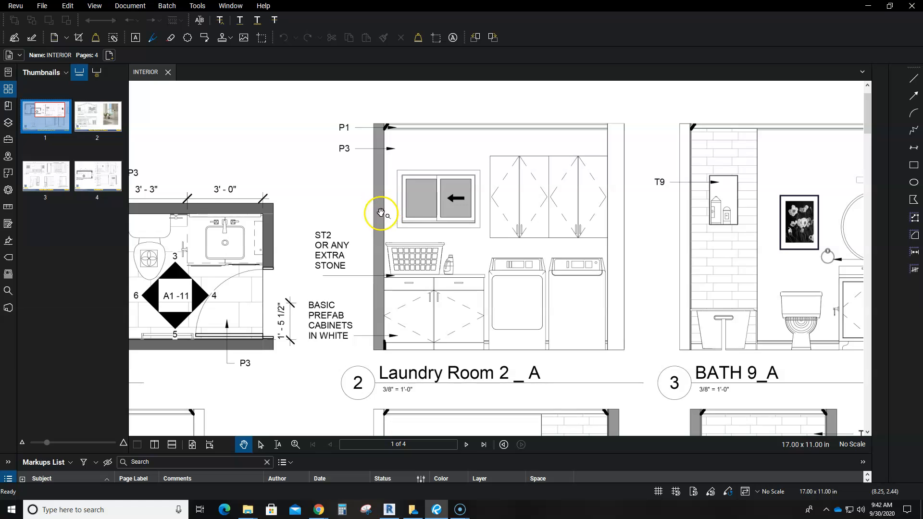
{"action": "scroll", "coordinate": [533, 268], "scroll_direction": "down", "scroll_amount": 1}
{"action": "scroll", "coordinate": [533, 268], "scroll_direction": "down", "scroll_amount": 5}
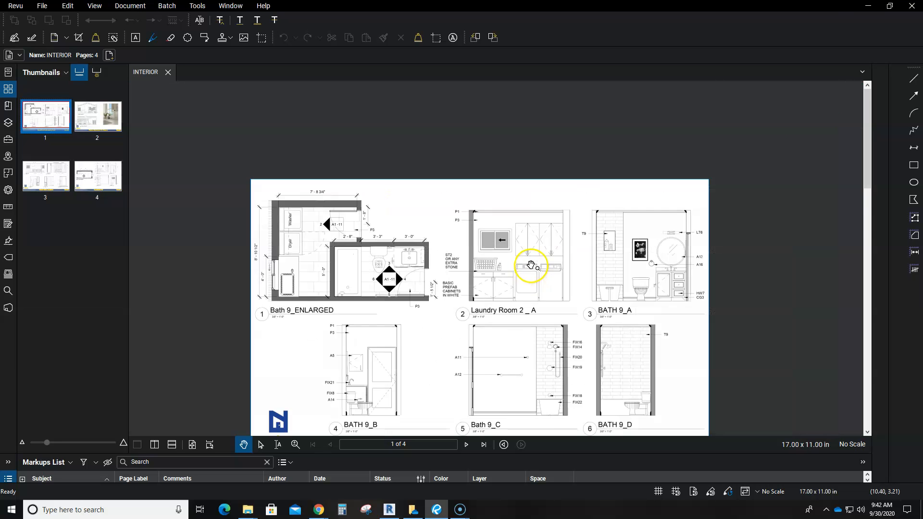
{"action": "left_click_drag", "start_coordinate": [541, 283], "coordinate": [547, 244]}
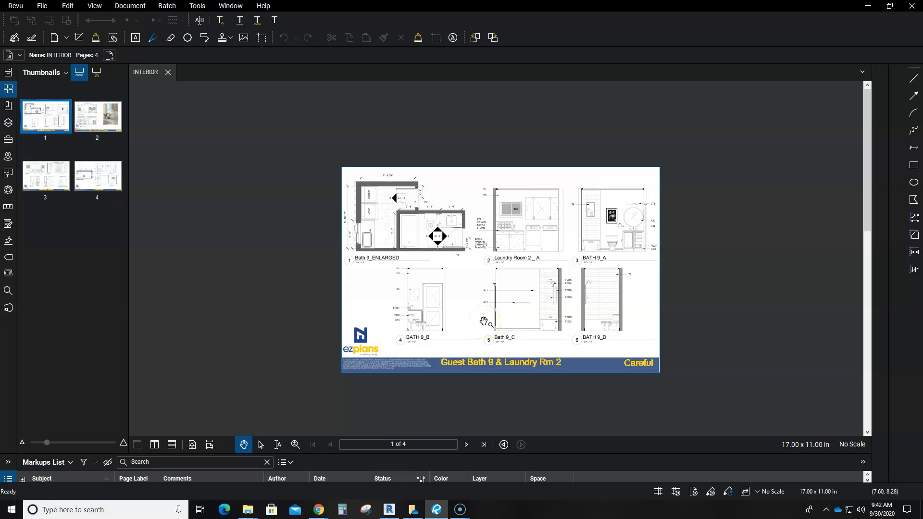
Examine the Bath 9_C and BATH 9_D elevations, including the shower fixture, accessory and wall tile tags
{"action": "scroll", "coordinate": [552, 313], "scroll_direction": "up", "scroll_amount": 4}
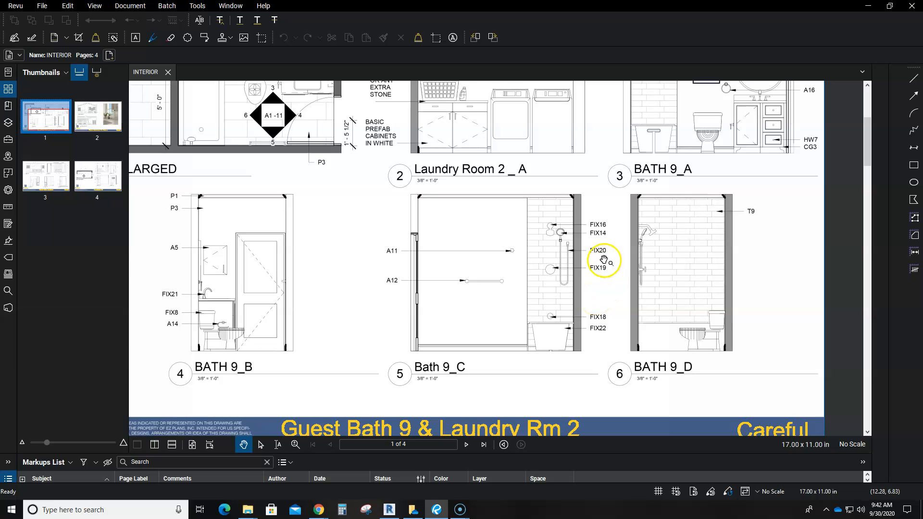
{"action": "scroll", "coordinate": [609, 289], "scroll_direction": "up", "scroll_amount": 3}
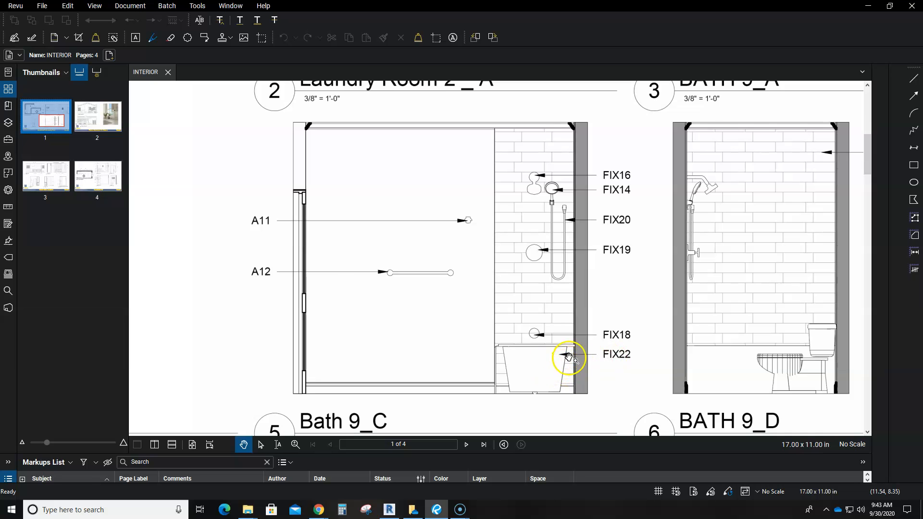
{"action": "scroll", "coordinate": [568, 358], "scroll_direction": "down", "scroll_amount": 2}
{"action": "scroll", "coordinate": [626, 303], "scroll_direction": "down", "scroll_amount": 3}
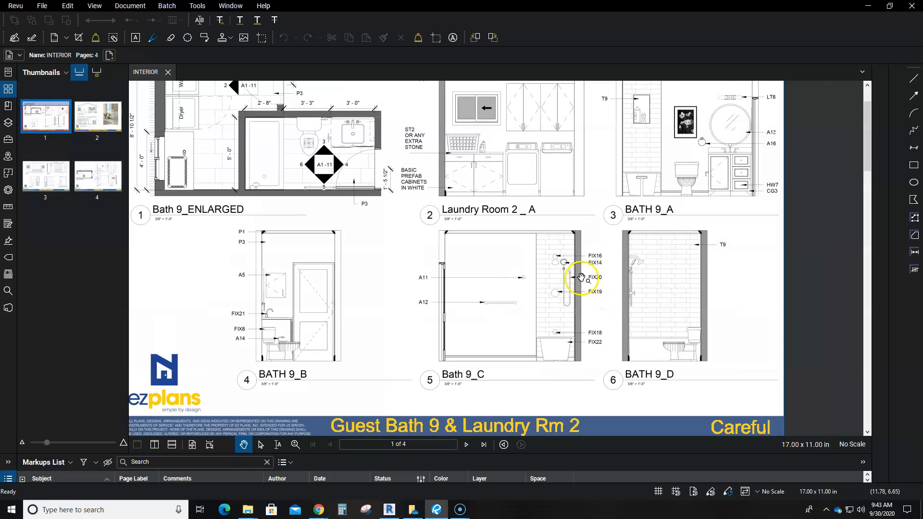
{"action": "scroll", "coordinate": [704, 248], "scroll_direction": "up", "scroll_amount": 2}
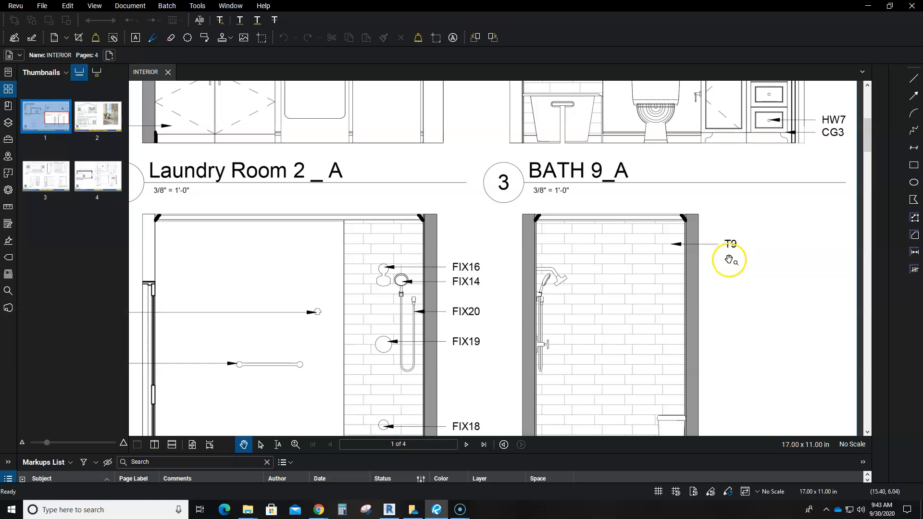
{"action": "scroll", "coordinate": [728, 250], "scroll_direction": "down", "scroll_amount": 1}
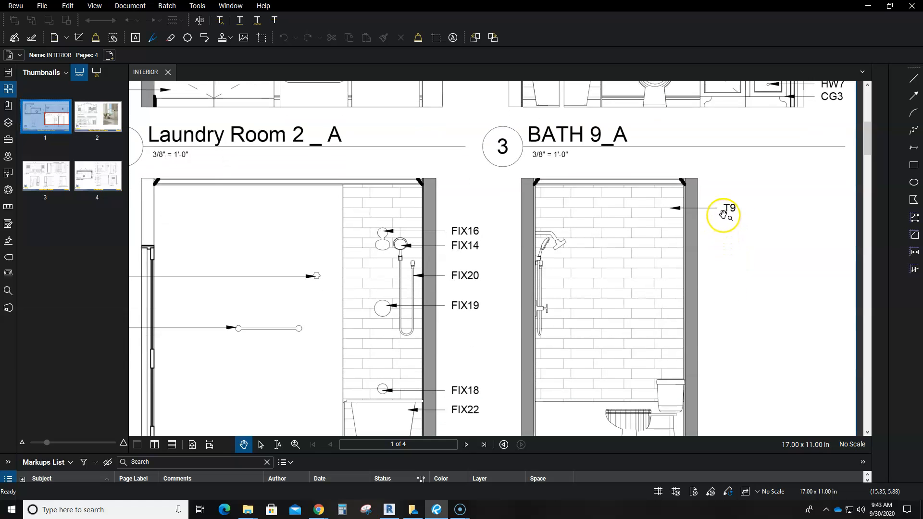
{"action": "scroll", "coordinate": [657, 292], "scroll_direction": "down", "scroll_amount": 1}
{"action": "scroll", "coordinate": [657, 292], "scroll_direction": "down", "scroll_amount": 3}
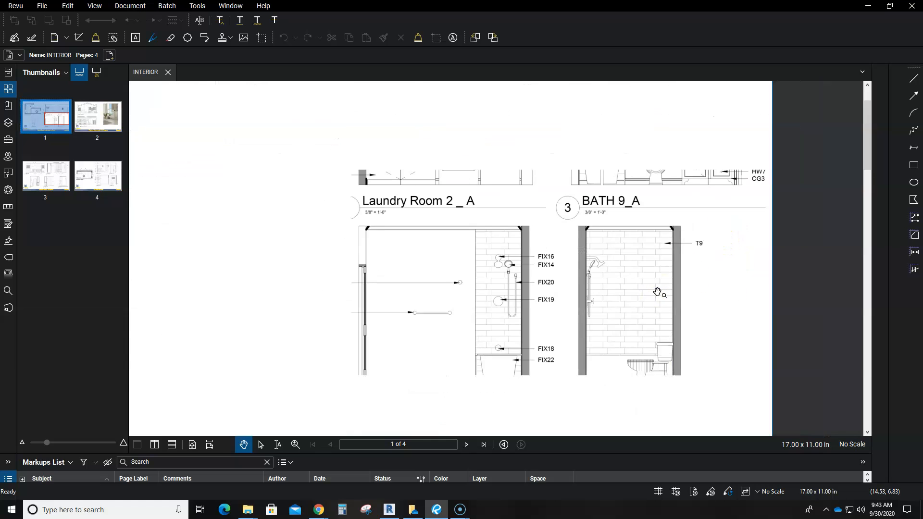
{"action": "scroll", "coordinate": [641, 272], "scroll_direction": "up", "scroll_amount": 2}
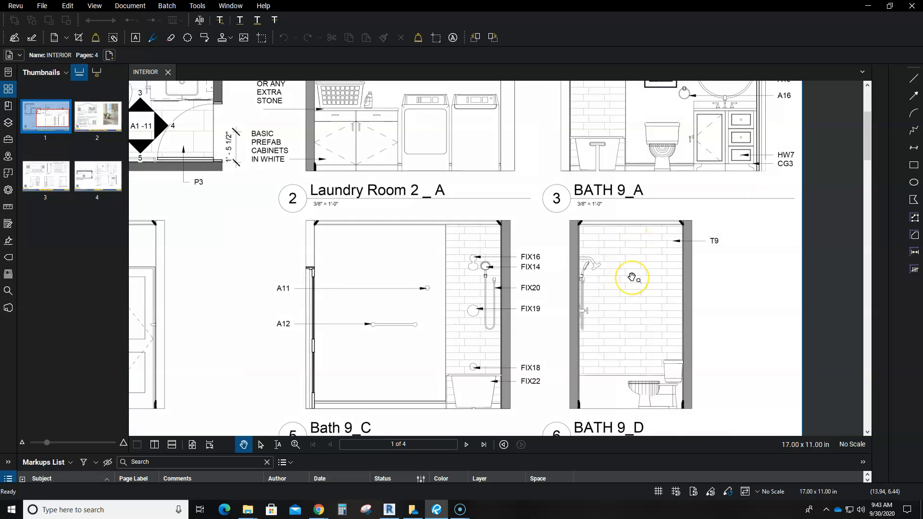
{"action": "scroll", "coordinate": [625, 276], "scroll_direction": "up", "scroll_amount": 2}
{"action": "left_click_drag", "start_coordinate": [623, 240], "coordinate": [618, 219]}
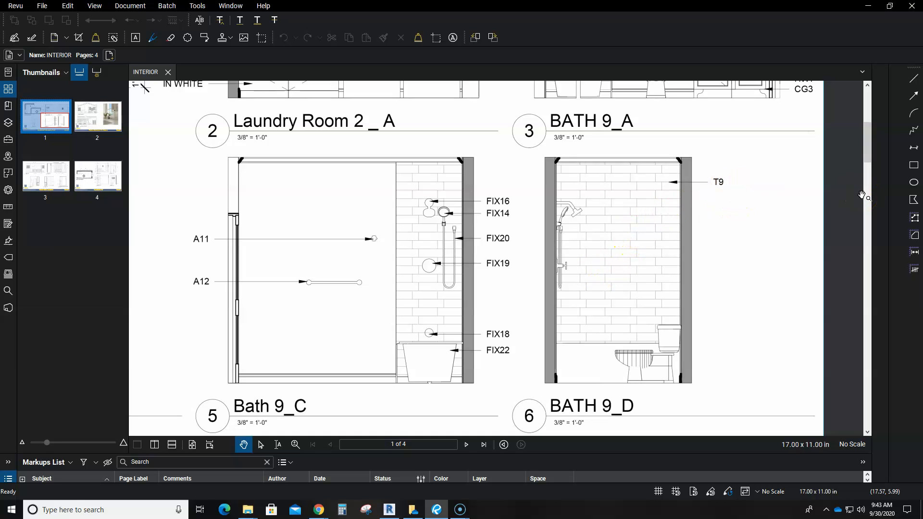
{"action": "scroll", "coordinate": [679, 262], "scroll_direction": "down", "scroll_amount": 1}
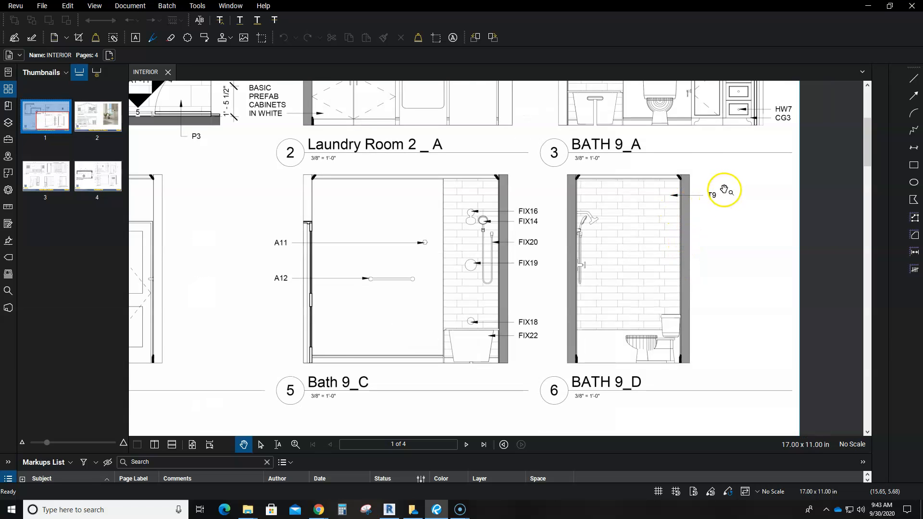
{"action": "scroll", "coordinate": [641, 267], "scroll_direction": "down", "scroll_amount": 2}
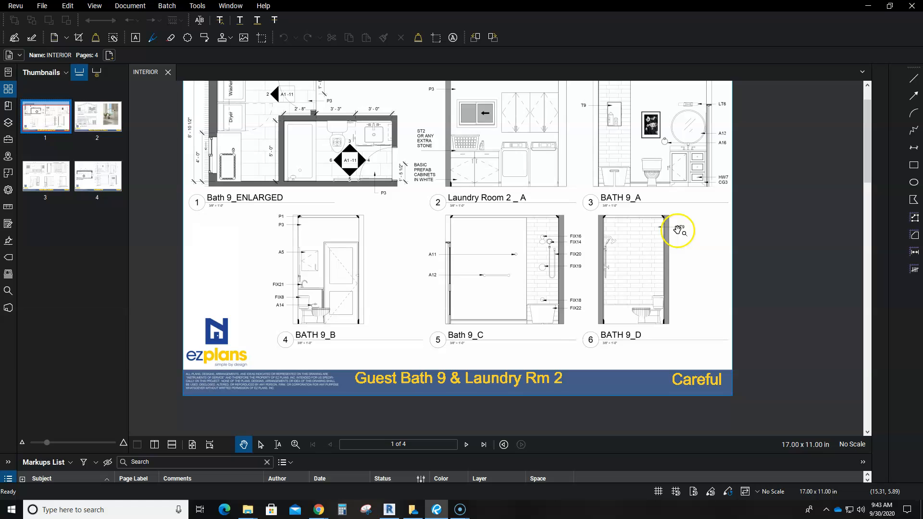
Examine the BATH 9_B elevation with its paint, accessory and fixture tags
{"action": "left_click_drag", "start_coordinate": [373, 316], "coordinate": [456, 358]}
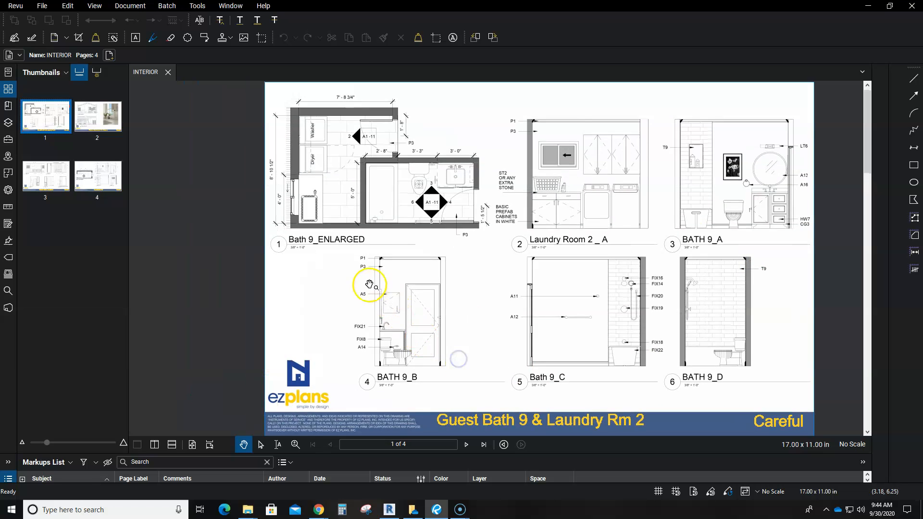
{"action": "scroll", "coordinate": [369, 285], "scroll_direction": "up", "scroll_amount": 5}
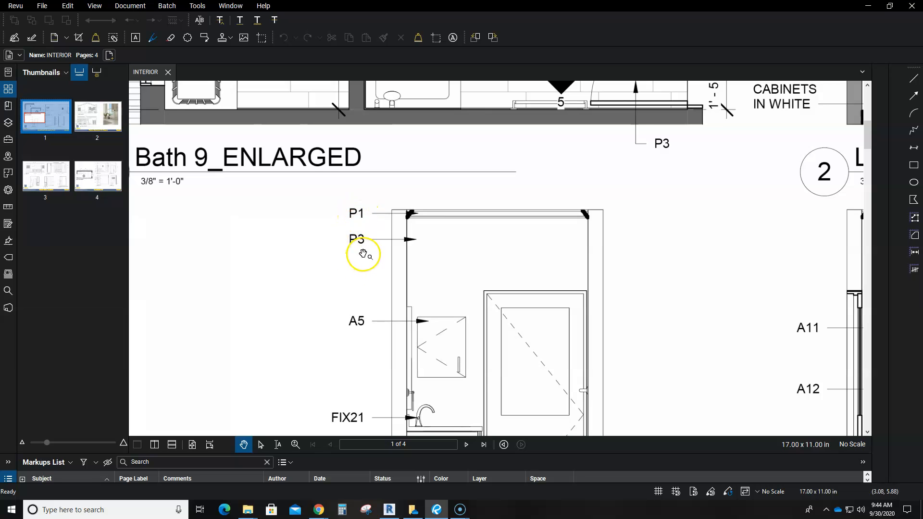
{"action": "scroll", "coordinate": [363, 254], "scroll_direction": "down", "scroll_amount": 5}
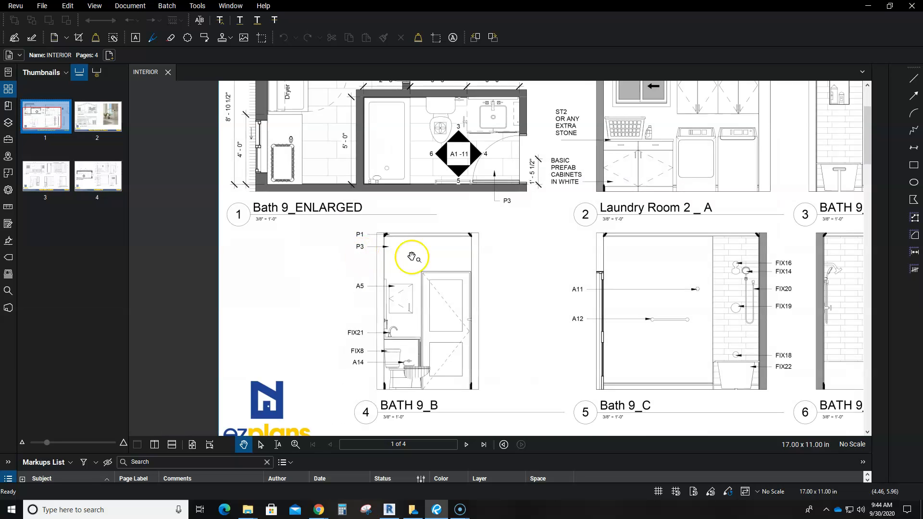
{"action": "left_click_drag", "start_coordinate": [527, 269], "coordinate": [531, 325]}
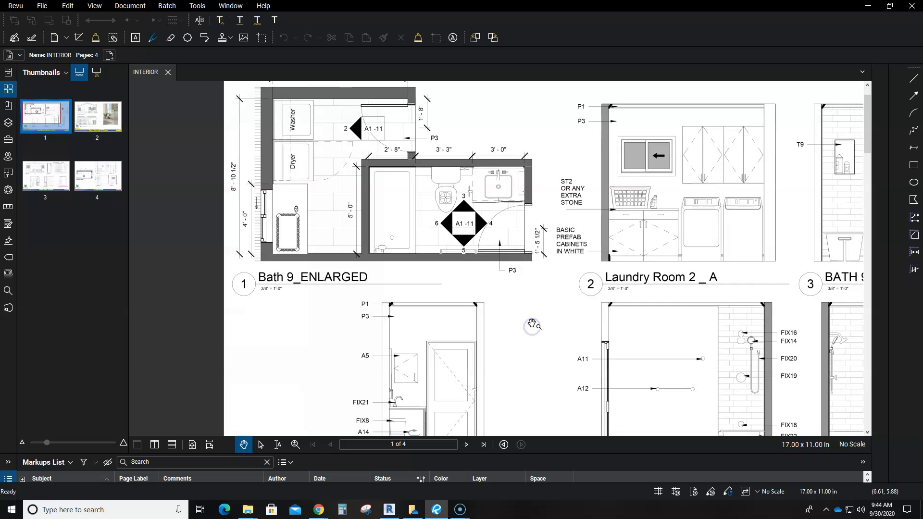
{"action": "scroll", "coordinate": [540, 312], "scroll_direction": "down", "scroll_amount": 2}
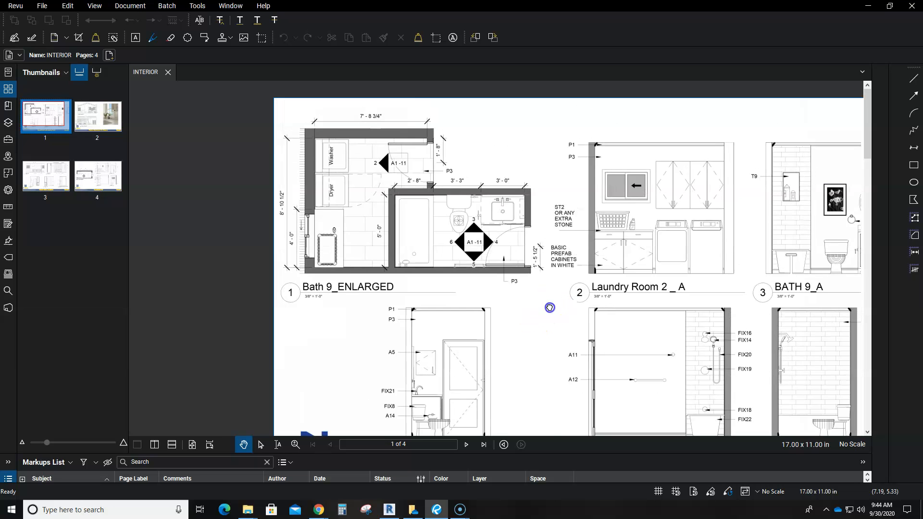
Examine the BATH 9_A elevation, including the vanity, mirror, light fixture and tiled niche tags
{"action": "left_click_drag", "start_coordinate": [610, 287], "coordinate": [578, 290]}
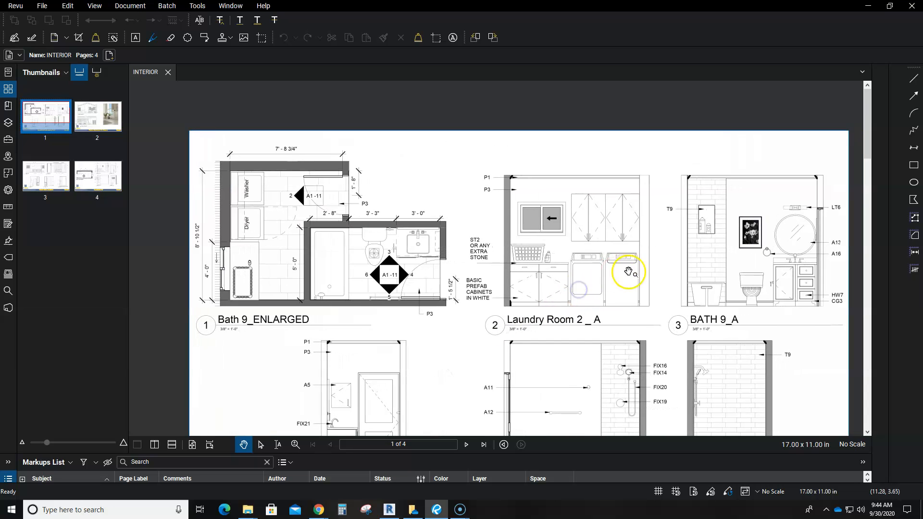
{"action": "scroll", "coordinate": [834, 212], "scroll_direction": "up", "scroll_amount": 3}
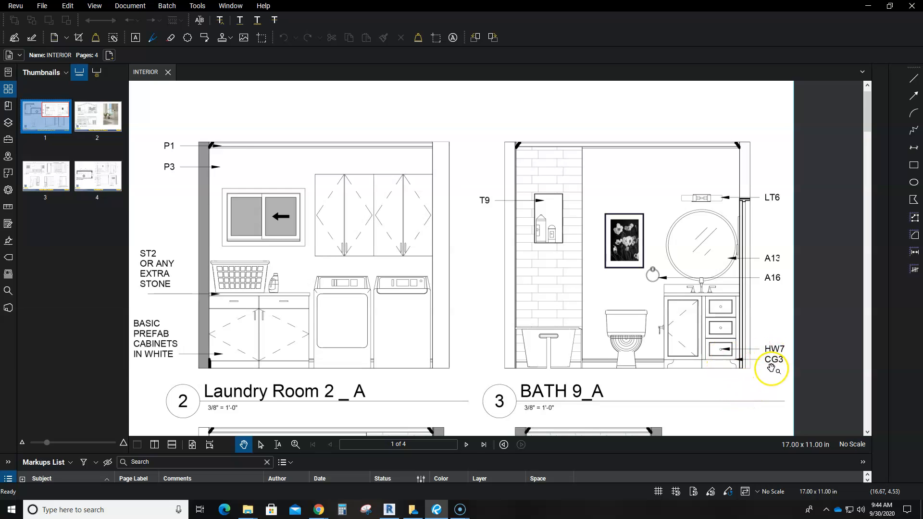
{"action": "scroll", "coordinate": [773, 369], "scroll_direction": "up", "scroll_amount": 3}
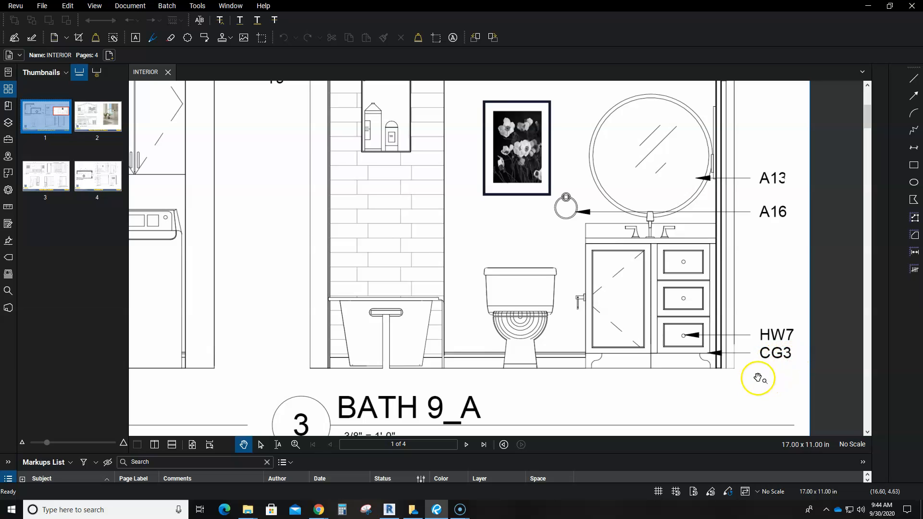
{"action": "scroll", "coordinate": [721, 366], "scroll_direction": "down", "scroll_amount": 4}
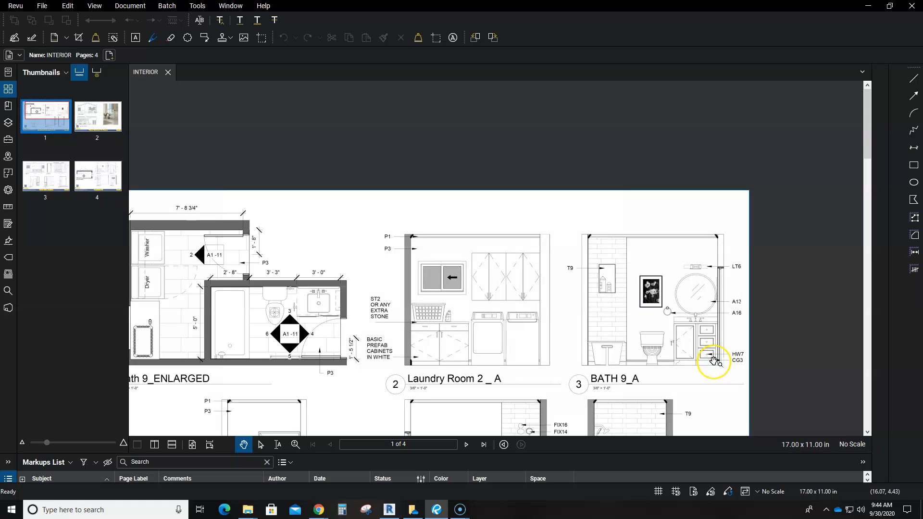
{"action": "scroll", "coordinate": [598, 324], "scroll_direction": "up", "scroll_amount": 2}
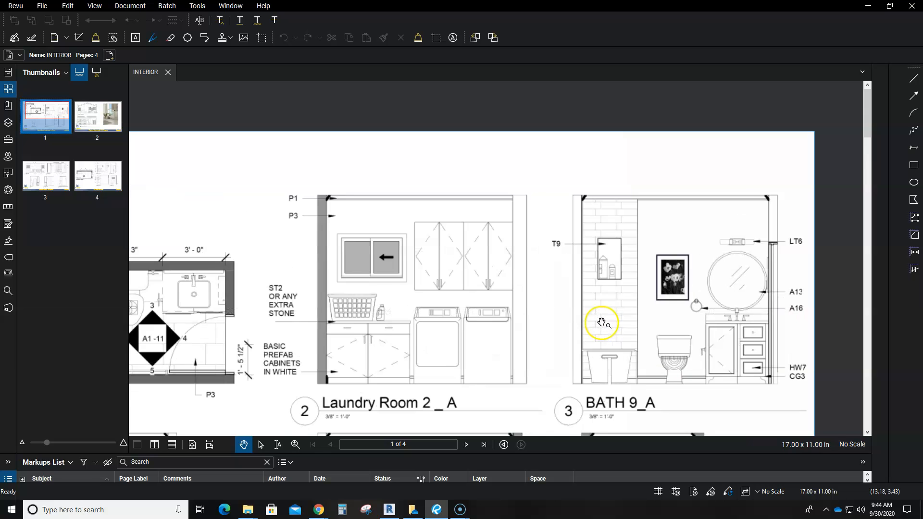
{"action": "scroll", "coordinate": [701, 317], "scroll_direction": "up", "scroll_amount": 2}
{"action": "scroll", "coordinate": [700, 317], "scroll_direction": "up", "scroll_amount": 1}
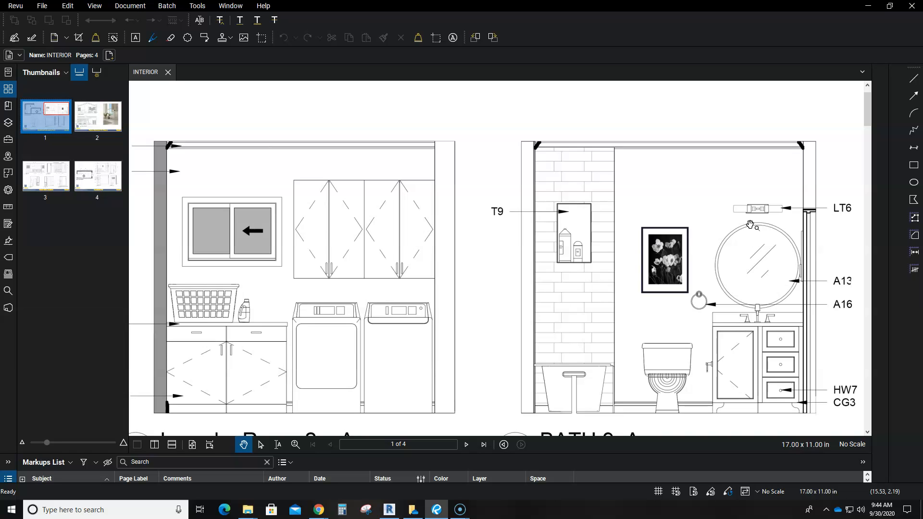
{"action": "scroll", "coordinate": [757, 214], "scroll_direction": "up", "scroll_amount": 2}
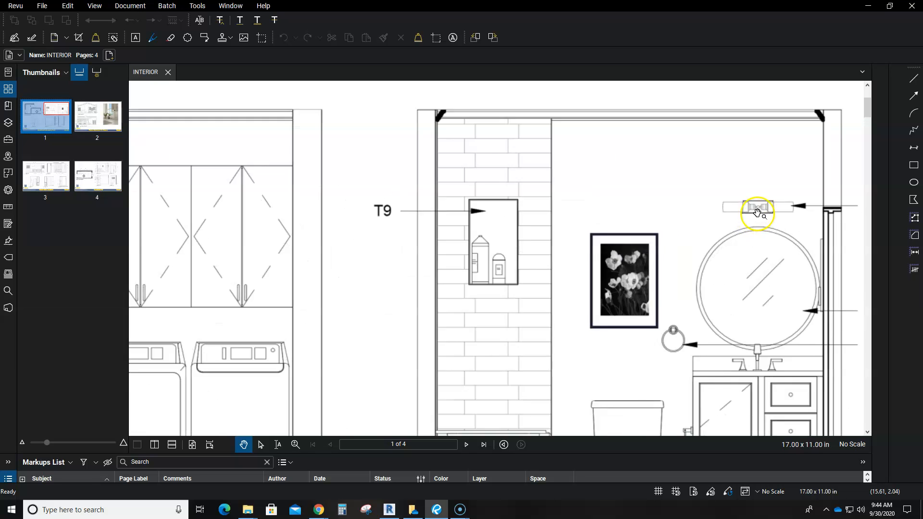
Examine the upper wall of the BATH 9_A elevation, its shower niche, towel ring and vanity hardware tags, beside the laundry elevation
{"action": "left_click_drag", "start_coordinate": [761, 229], "coordinate": [628, 244]}
{"action": "scroll", "coordinate": [627, 245], "scroll_direction": "down", "scroll_amount": 2}
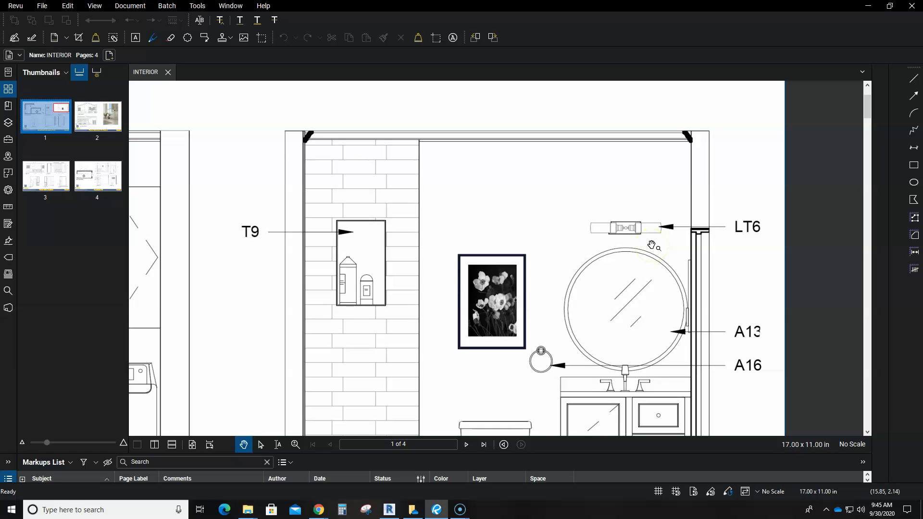
{"action": "scroll", "coordinate": [652, 246], "scroll_direction": "down", "scroll_amount": 3}
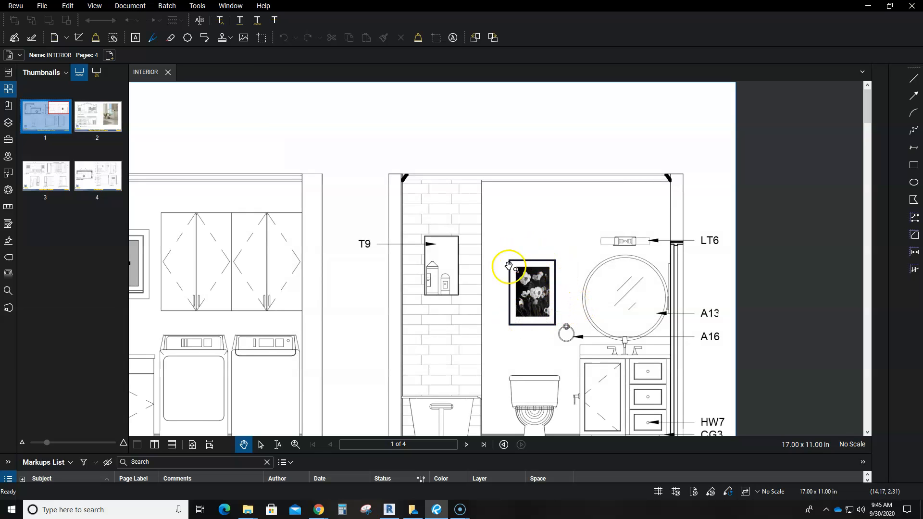
{"action": "left_click_drag", "start_coordinate": [525, 336], "coordinate": [599, 299]}
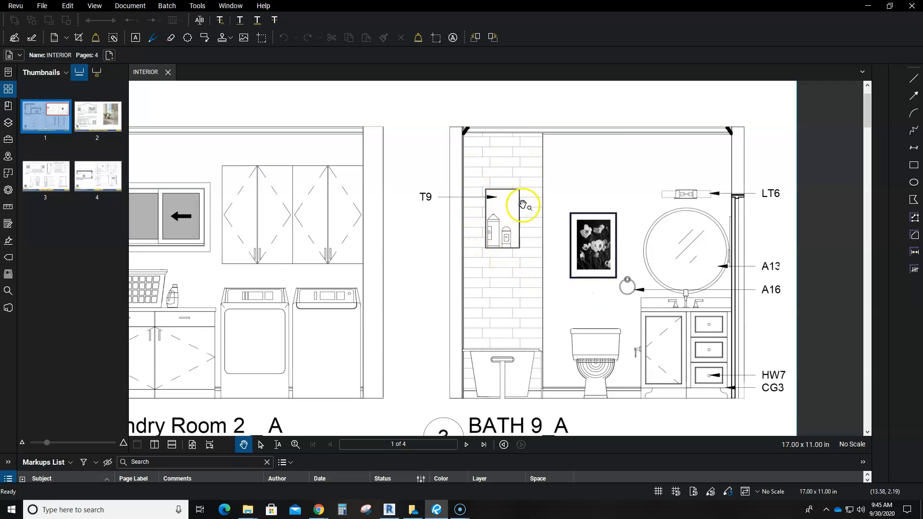
{"action": "scroll", "coordinate": [480, 276], "scroll_direction": "up", "scroll_amount": 1}
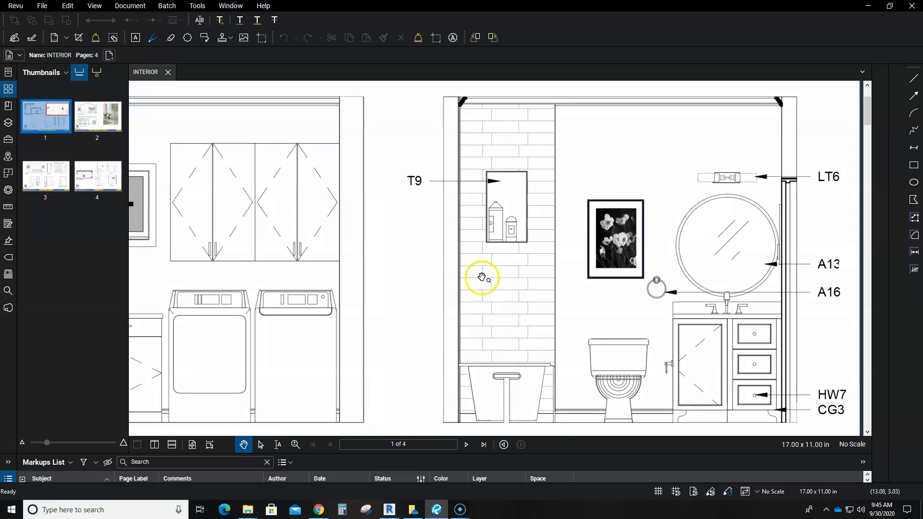
{"action": "scroll", "coordinate": [529, 275], "scroll_direction": "up", "scroll_amount": 1}
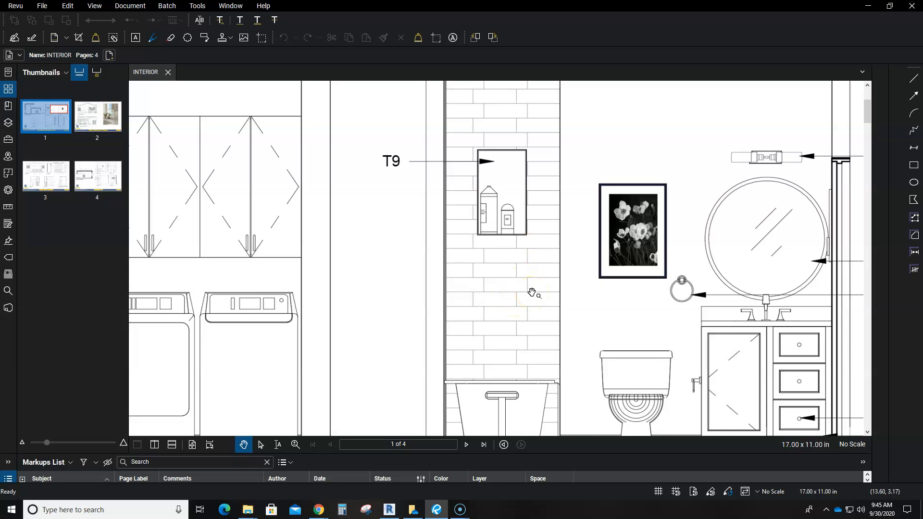
{"action": "scroll", "coordinate": [532, 293], "scroll_direction": "down", "scroll_amount": 3}
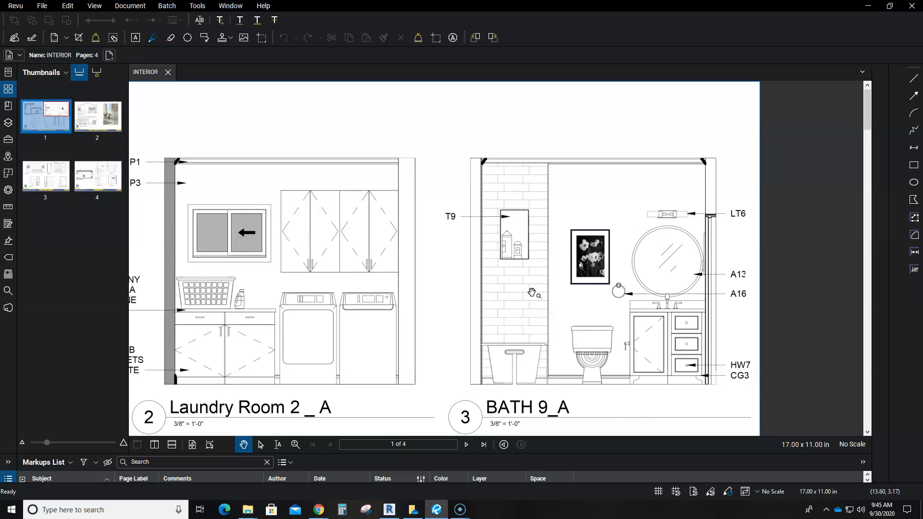
{"action": "scroll", "coordinate": [532, 293], "scroll_direction": "down", "scroll_amount": 2}
{"action": "scroll", "coordinate": [500, 324], "scroll_direction": "down", "scroll_amount": 1}
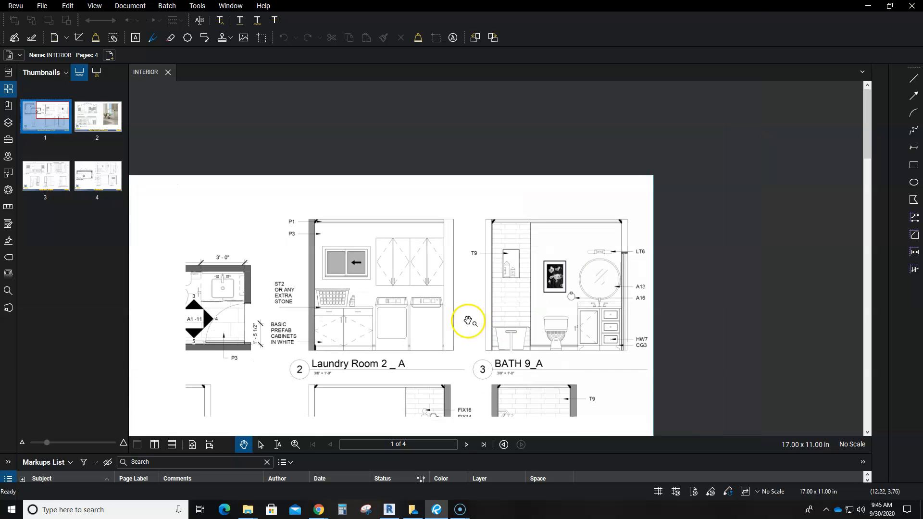
{"action": "mouse_move", "coordinate": [467, 357]}
{"action": "left_mouse_down"}
{"action": "mouse_move", "coordinate": [521, 305]}
{"action": "mouse_move", "coordinate": [542, 265]}
{"action": "left_mouse_up"}
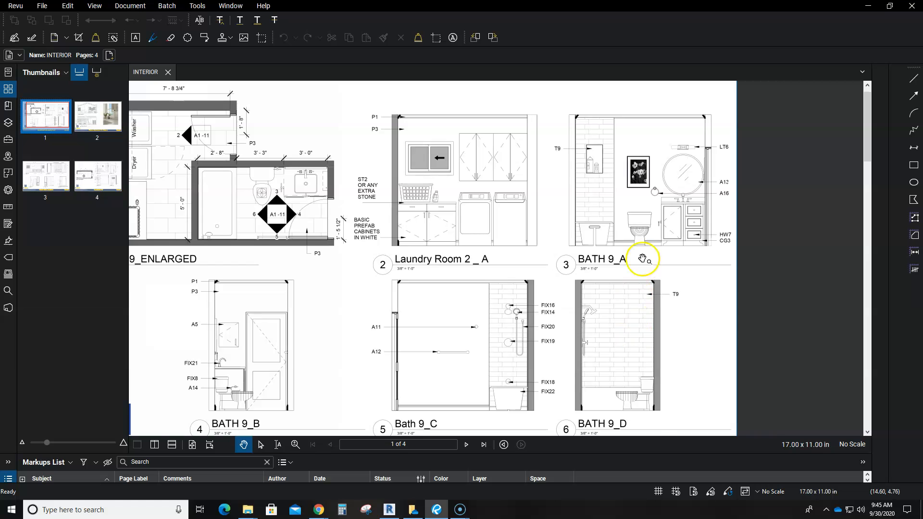
{"action": "scroll", "coordinate": [644, 258], "scroll_direction": "up", "scroll_amount": 3}
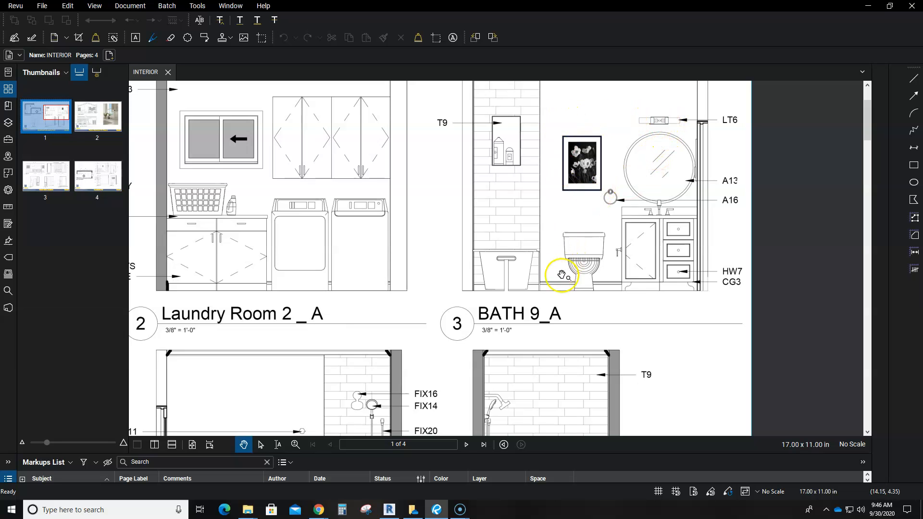
{"action": "left_click_drag", "start_coordinate": [602, 145], "coordinate": [599, 214]}
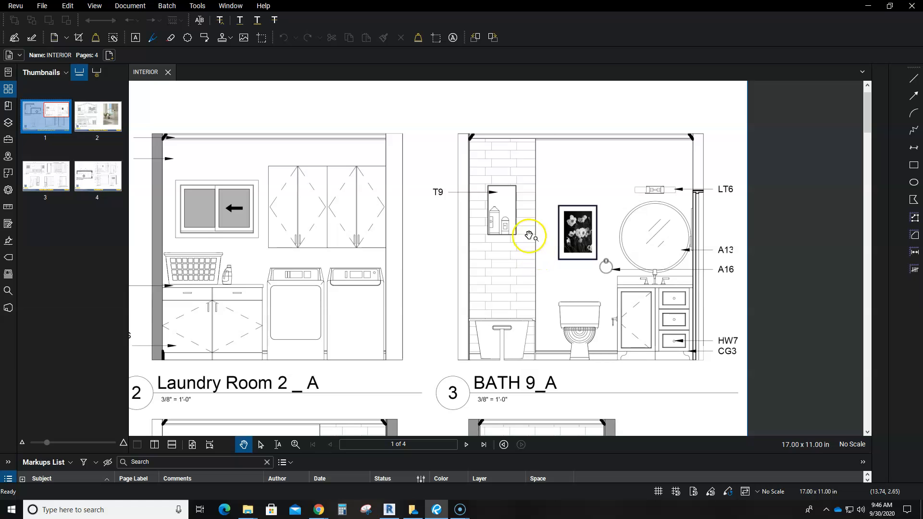
Review the shower fixture tags on Bath 9_C and the wall tile on BATH 9_D within the full sheet
{"action": "scroll", "coordinate": [519, 236], "scroll_direction": "down", "scroll_amount": 4}
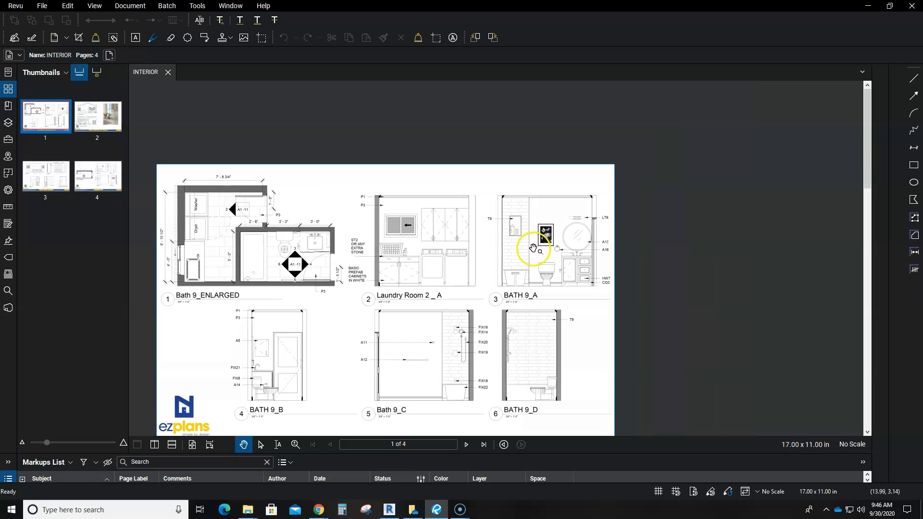
{"action": "left_click_drag", "start_coordinate": [503, 371], "coordinate": [505, 282]}
{"action": "scroll", "coordinate": [506, 326], "scroll_direction": "up", "scroll_amount": 4}
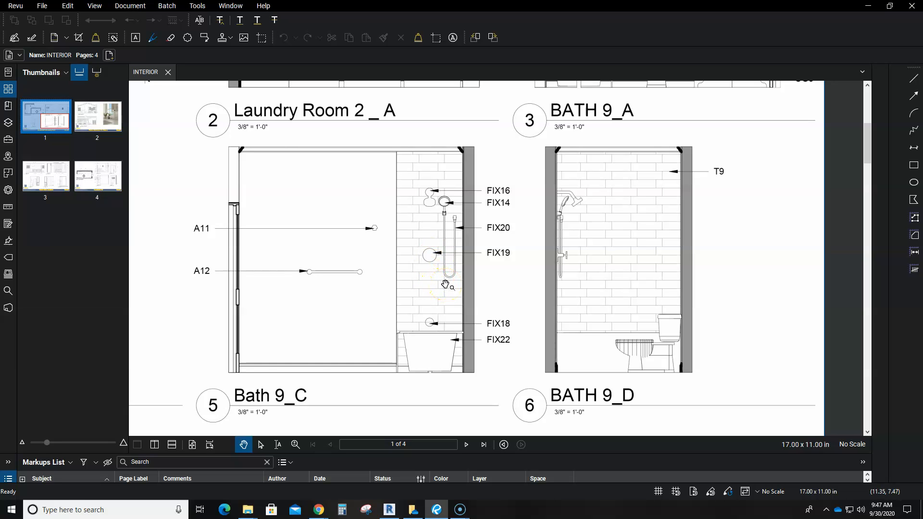
{"action": "scroll", "coordinate": [445, 285], "scroll_direction": "down", "scroll_amount": 5}
{"action": "left_click_drag", "start_coordinate": [423, 282], "coordinate": [511, 307]}
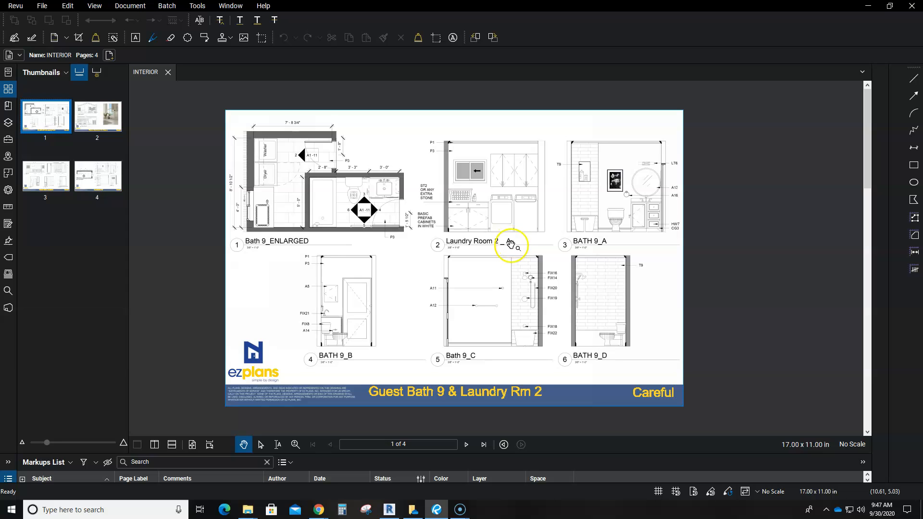
Switch to the Revit model and show the 1ST F.F. floor plan around the rooms with doors 8, 9 and 26
{"action": "left_click", "coordinate": [384, 510]}
{"action": "middle_click_drag", "start_coordinate": [443, 412], "coordinate": [422, 243], "text": "shift"}
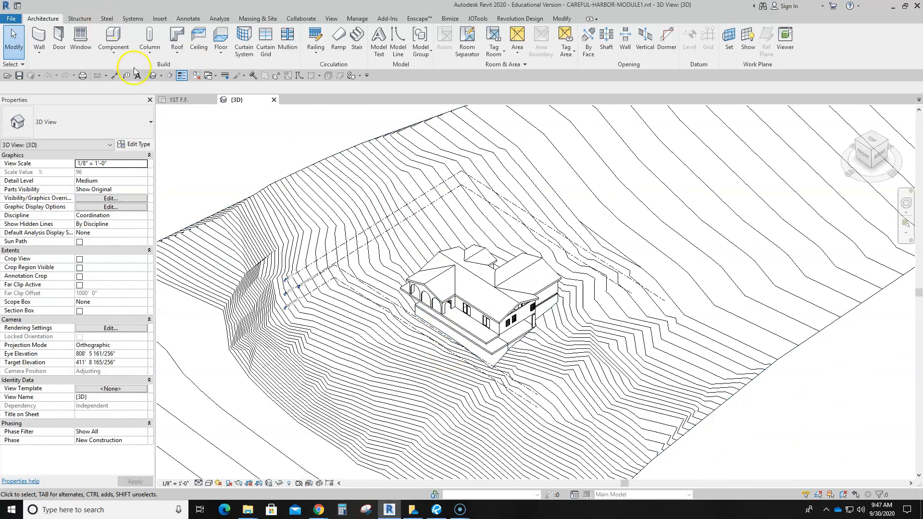
{"action": "left_click", "coordinate": [177, 100]}
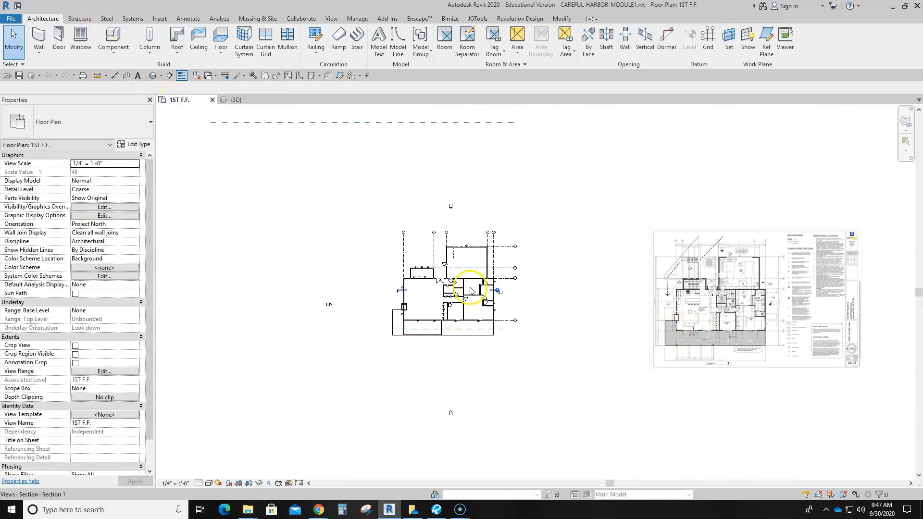
{"action": "scroll", "coordinate": [535, 319], "scroll_direction": "up", "scroll_amount": 3}
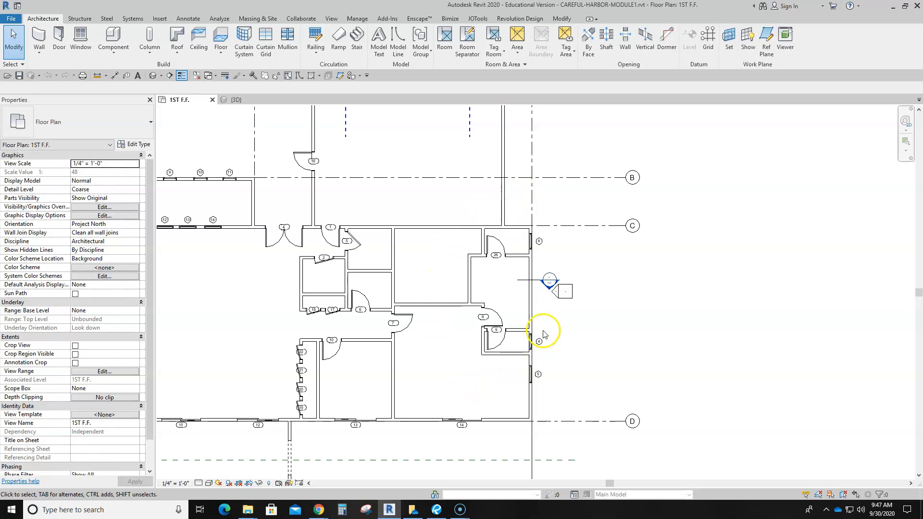
{"action": "scroll", "coordinate": [488, 313], "scroll_direction": "up", "scroll_amount": 2}
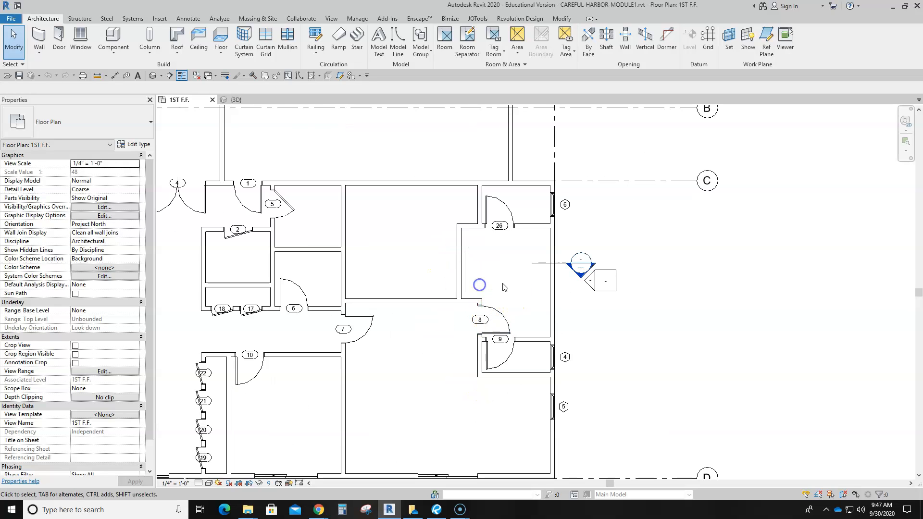
{"action": "middle_click_drag", "start_coordinate": [515, 294], "coordinate": [475, 294]}
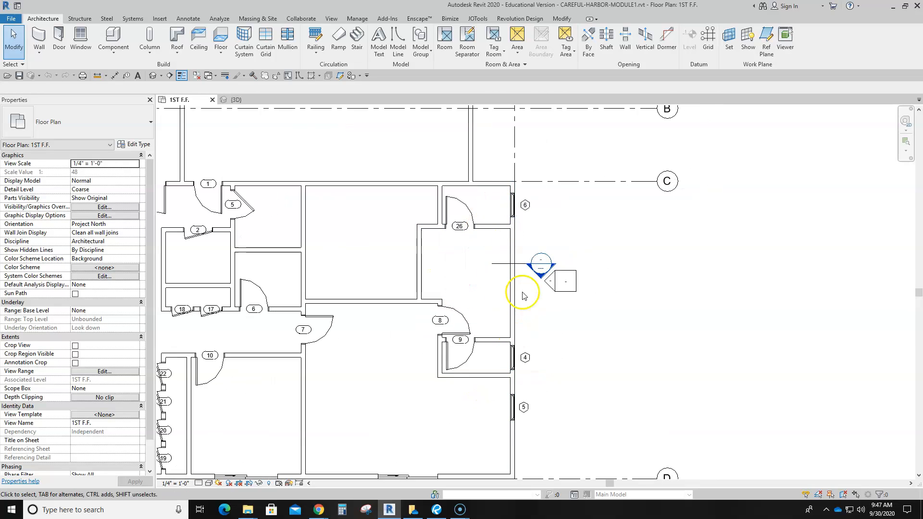
{"action": "scroll", "coordinate": [475, 288], "scroll_direction": "up", "scroll_amount": 1}
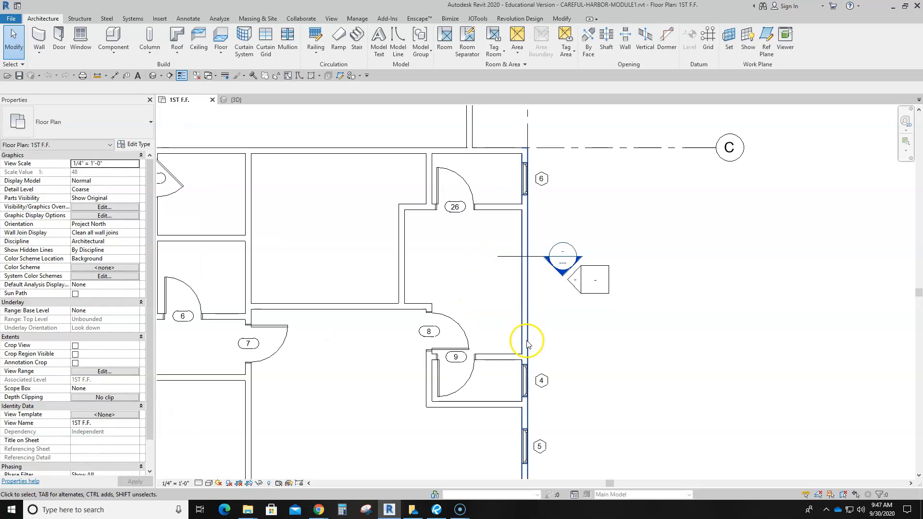
Search the loaded component types for "toilet" and leave component placement
{"action": "key", "text": "d"}
{"action": "key", "text": "i"}
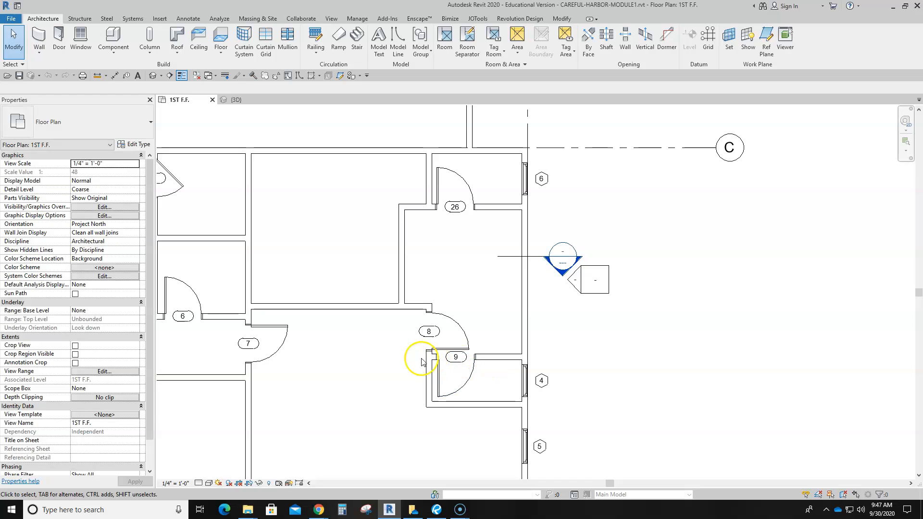
{"action": "key", "text": "c"}
{"action": "key", "text": "m"}
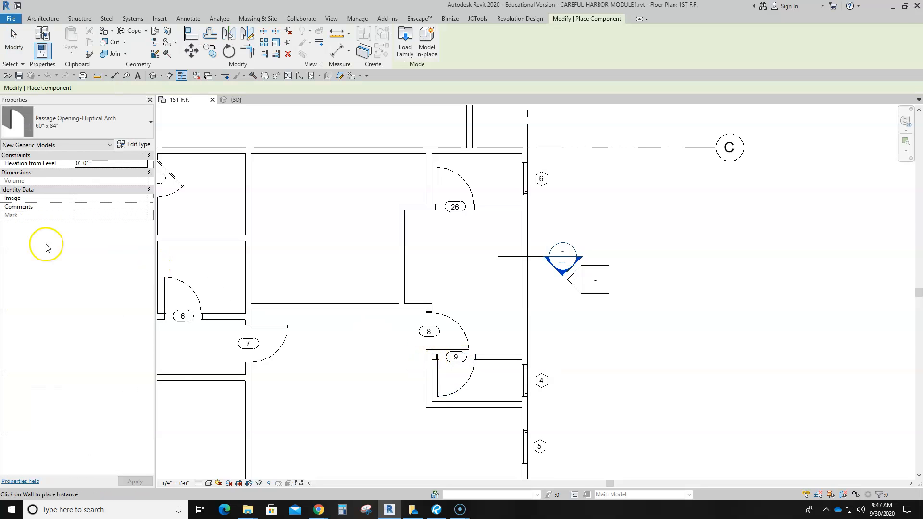
{"action": "left_click", "coordinate": [119, 123]}
{"action": "type", "text": "toilet"}
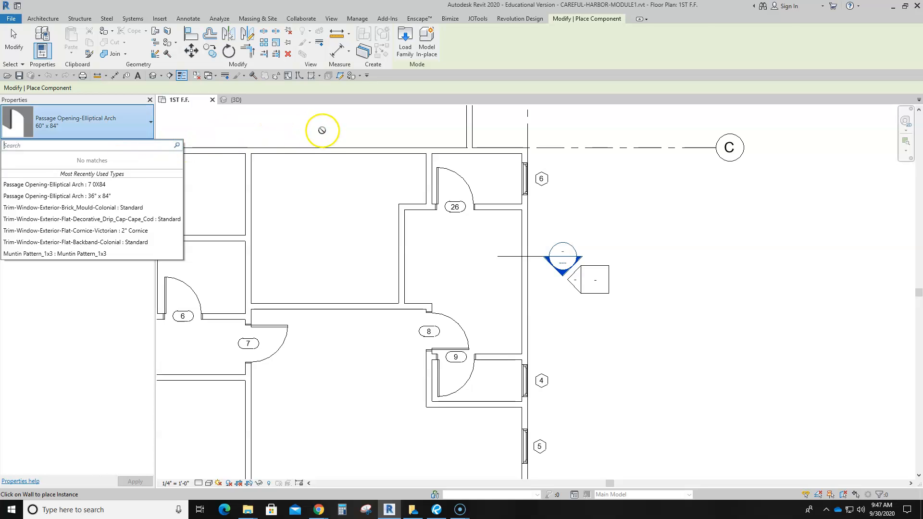
{"action": "key", "text": "Escape"}
{"action": "key", "text": "Escape"}
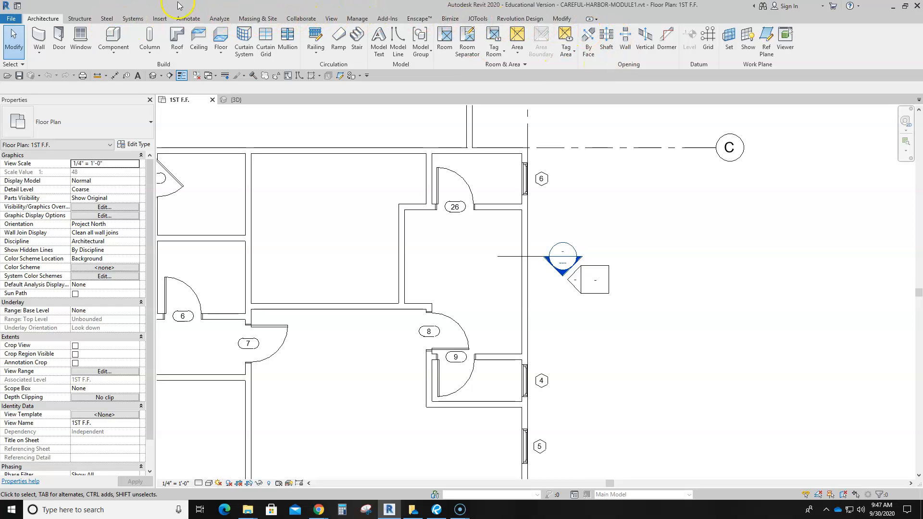
Start loading a family and browse the library to the Counter Tops folder in Casework
{"action": "left_click", "coordinate": [160, 19]}
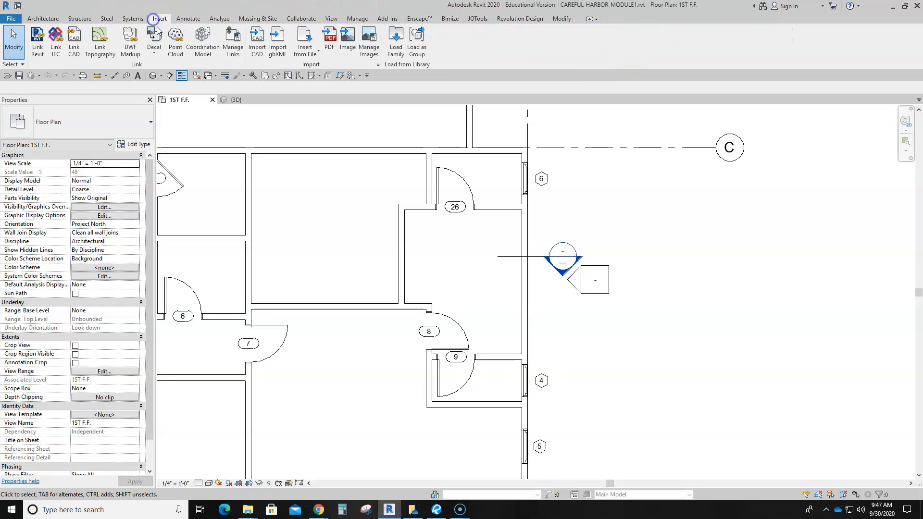
{"action": "left_click", "coordinate": [396, 38]}
{"action": "left_click", "coordinate": [270, 178]}
{"action": "double_click", "coordinate": [271, 179]}
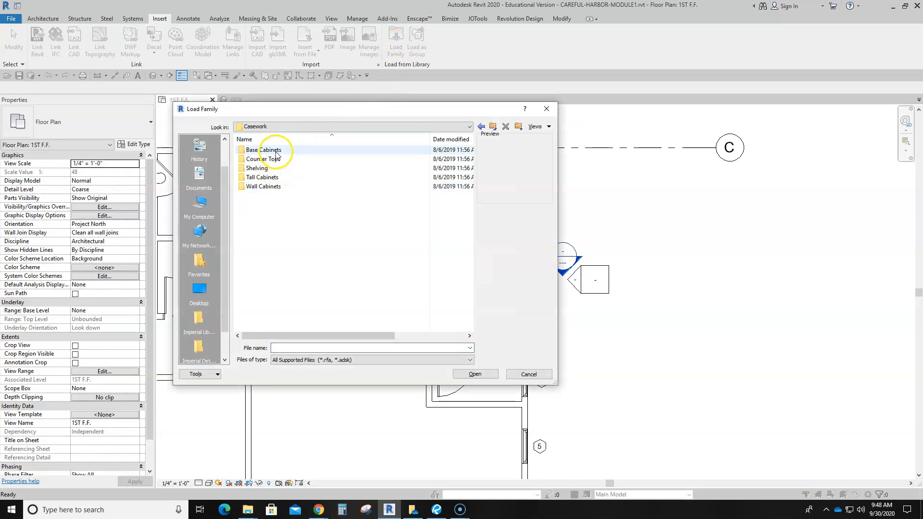
{"action": "double_click", "coordinate": [277, 163]}
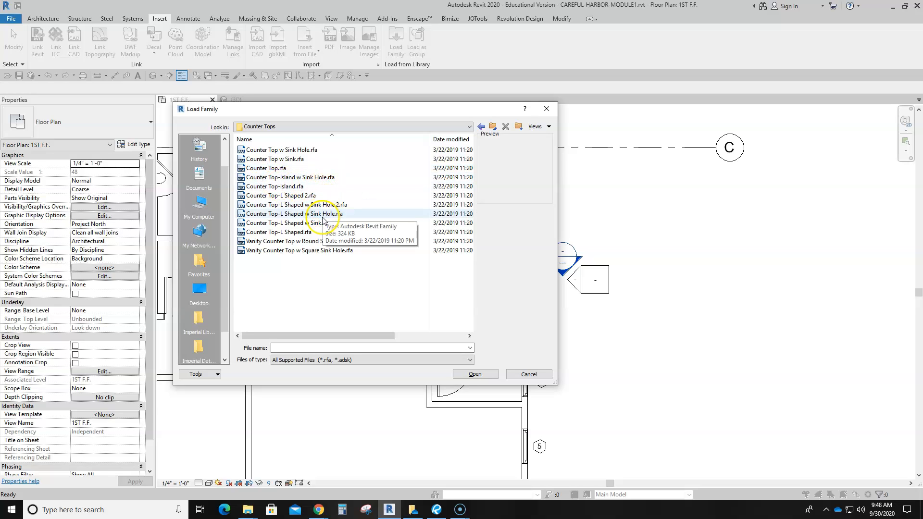
Compare the previews of Counter Top w Sink and Counter Top w Sink Hole, and load Counter Top w Sink Hole.rfa
{"action": "left_click", "coordinate": [278, 159]}
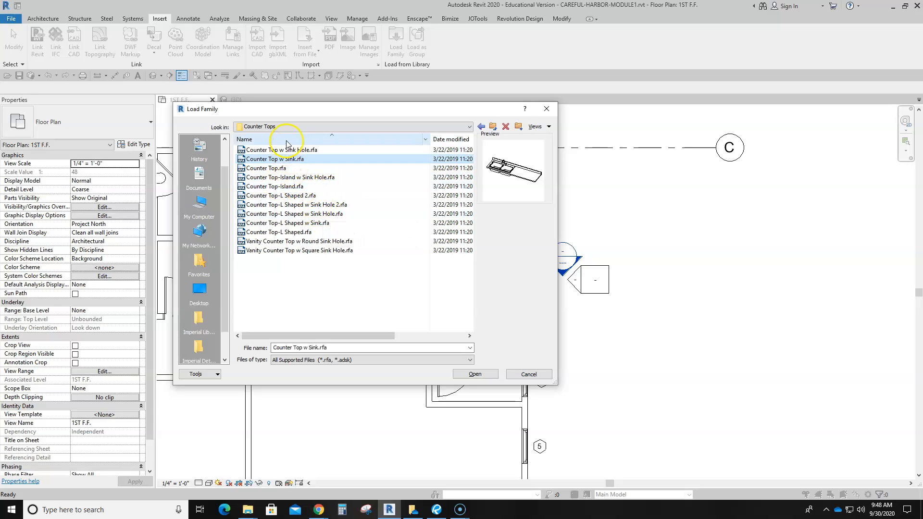
{"action": "left_click", "coordinate": [285, 150]}
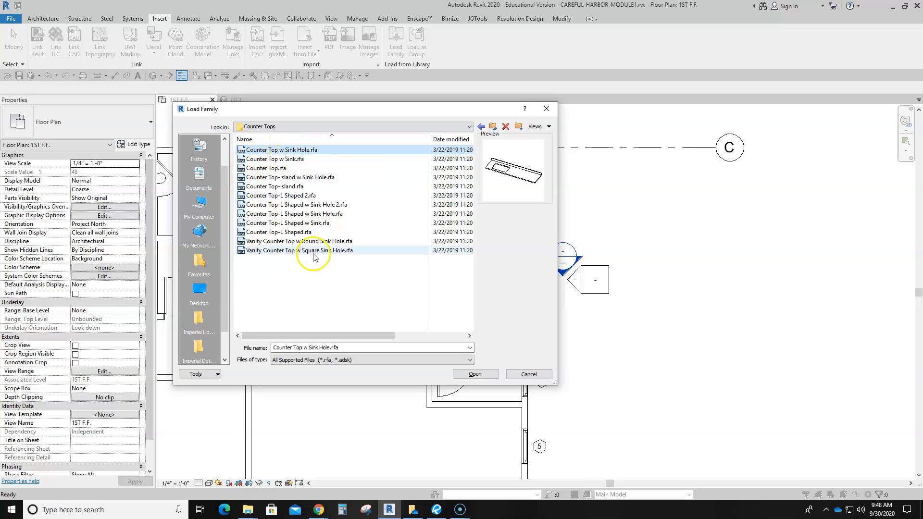
{"action": "left_click", "coordinate": [299, 159]}
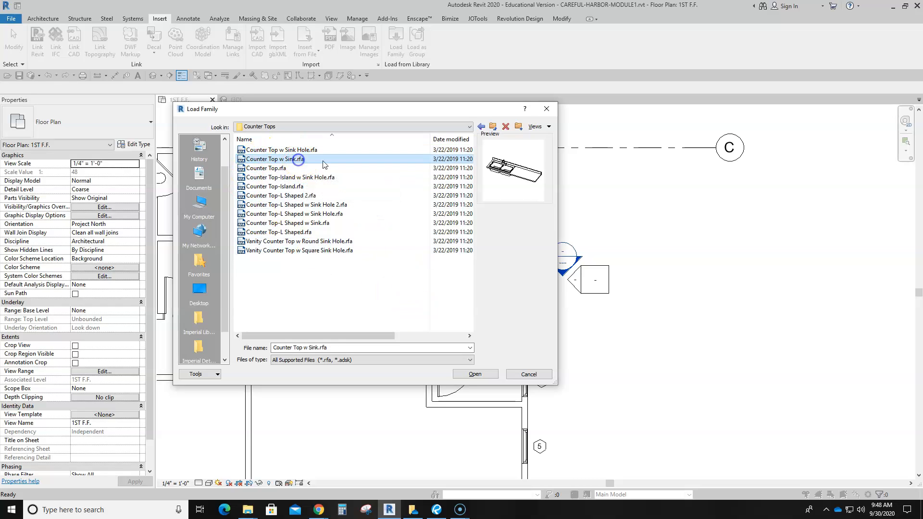
{"action": "left_click", "coordinate": [288, 151]}
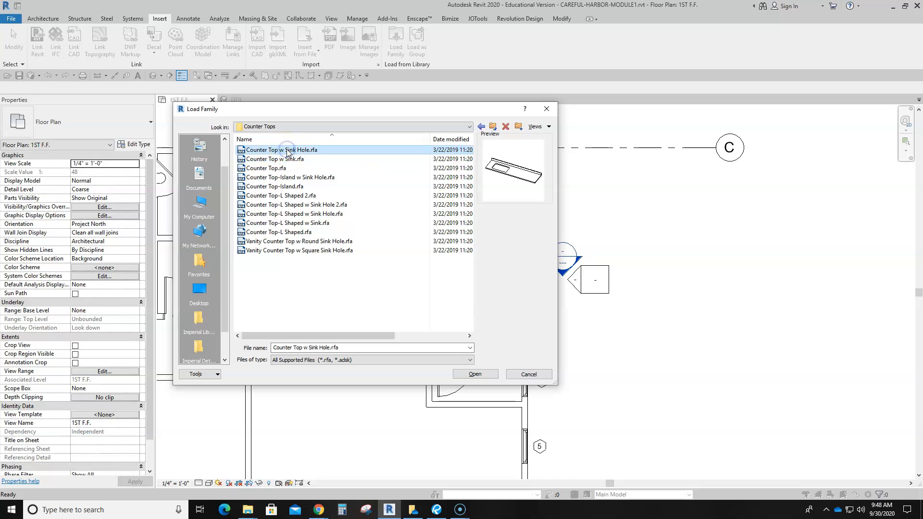
{"action": "left_click", "coordinate": [274, 160]}
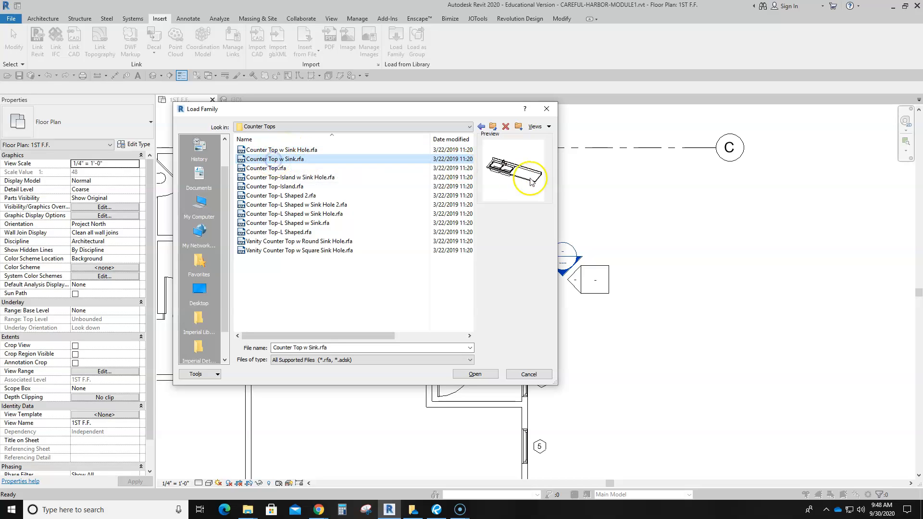
{"action": "left_click", "coordinate": [280, 151]}
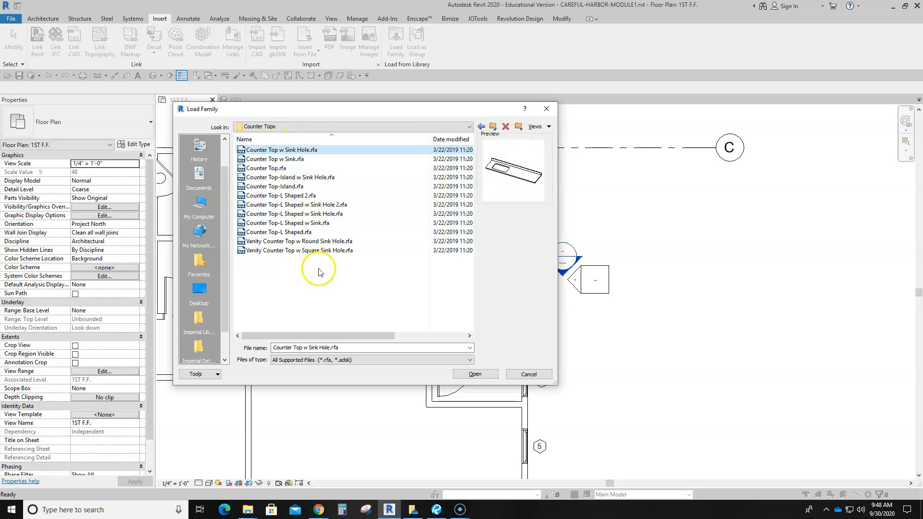
{"action": "left_click", "coordinate": [473, 374]}
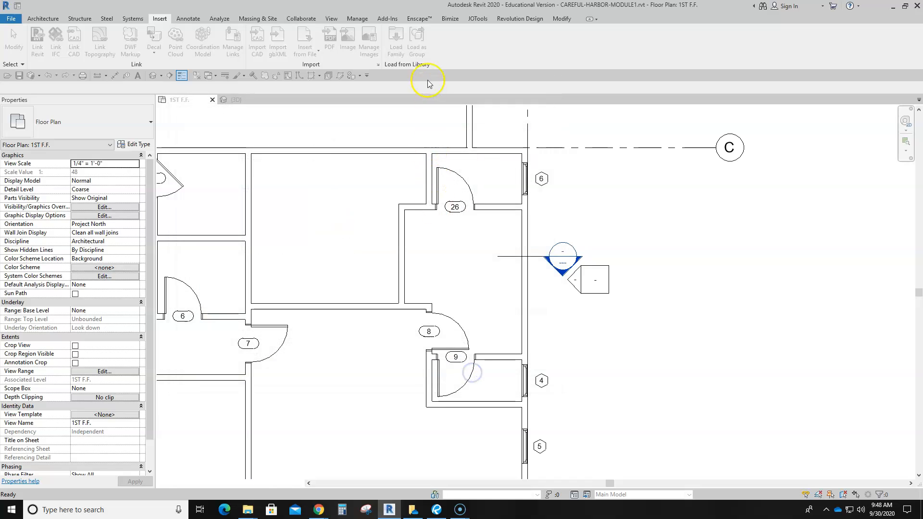
Load the Counter Top.rfa family from the Counter Tops folder
{"action": "left_click", "coordinate": [397, 48]}
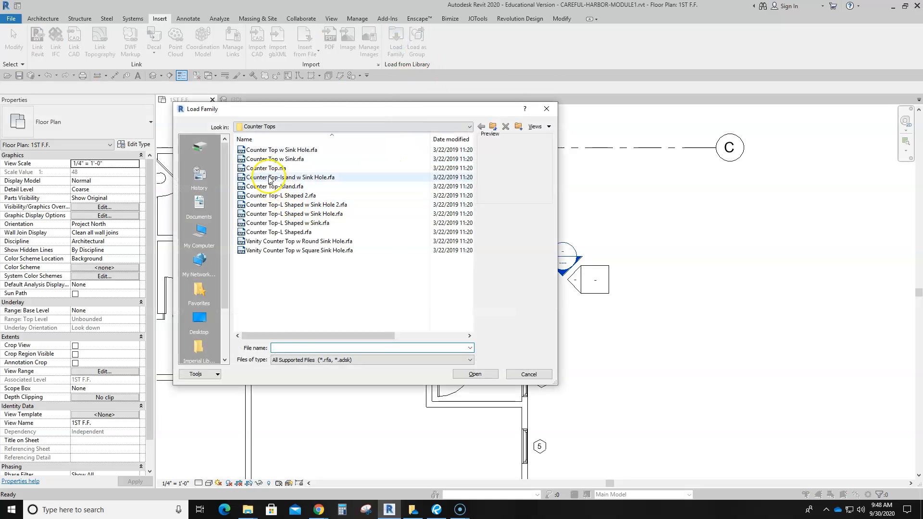
{"action": "left_click", "coordinate": [267, 169]}
{"action": "left_click", "coordinate": [474, 373]}
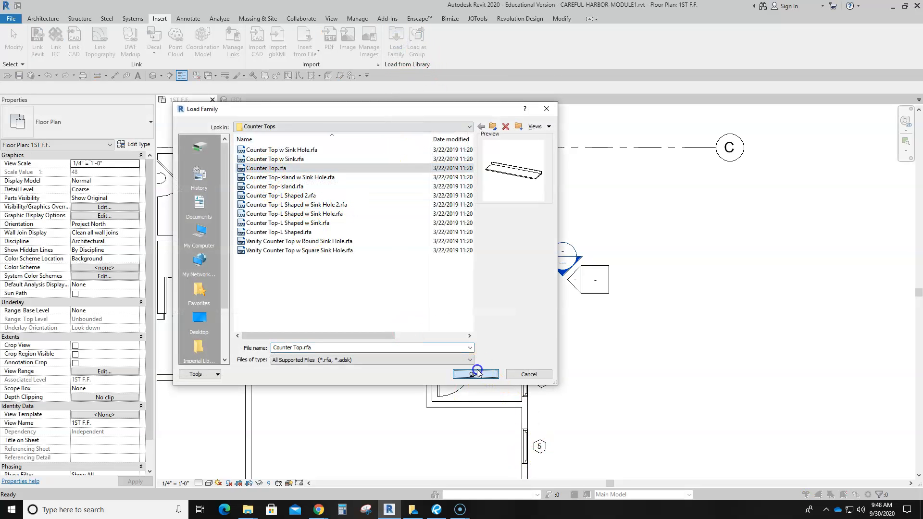
Start loading a family and browse the US Imperial library to the architectural plumbing fixtures' Bathtubs folder
{"action": "left_click", "coordinate": [395, 39]}
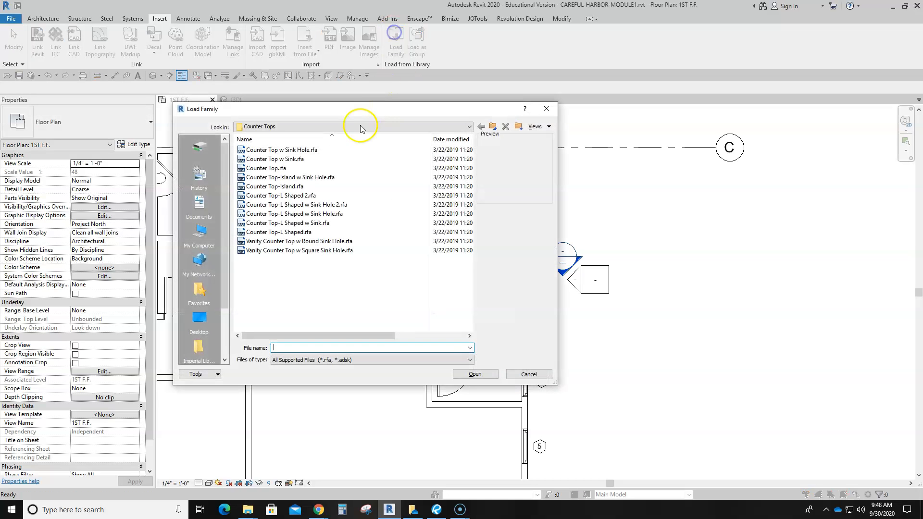
{"action": "left_click", "coordinate": [491, 125]}
{"action": "left_click", "coordinate": [494, 124]}
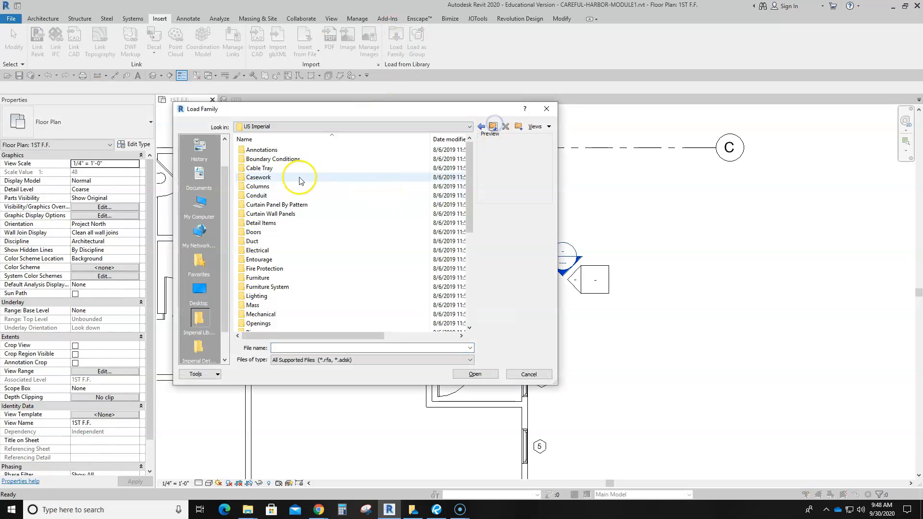
{"action": "scroll", "coordinate": [277, 305], "scroll_direction": "down", "scroll_amount": 3}
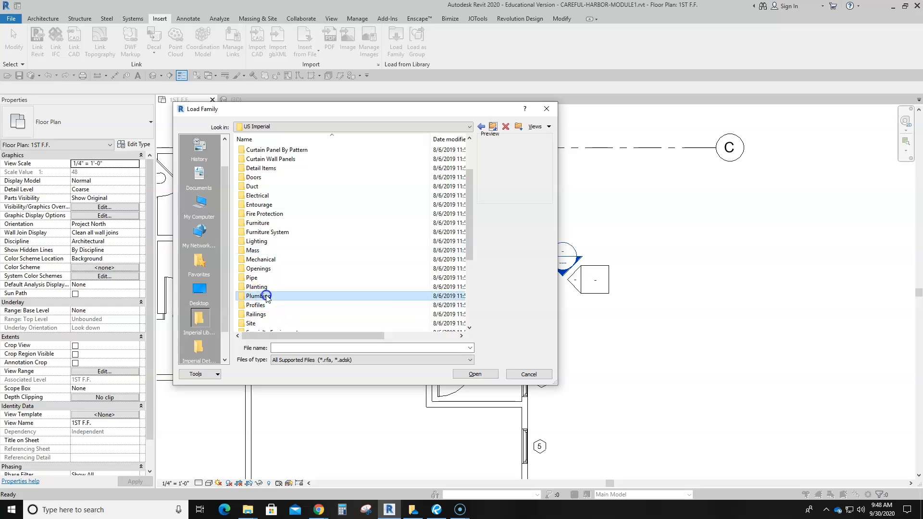
{"action": "double_click", "coordinate": [258, 295]}
{"action": "double_click", "coordinate": [269, 150]}
{"action": "double_click", "coordinate": [255, 159]}
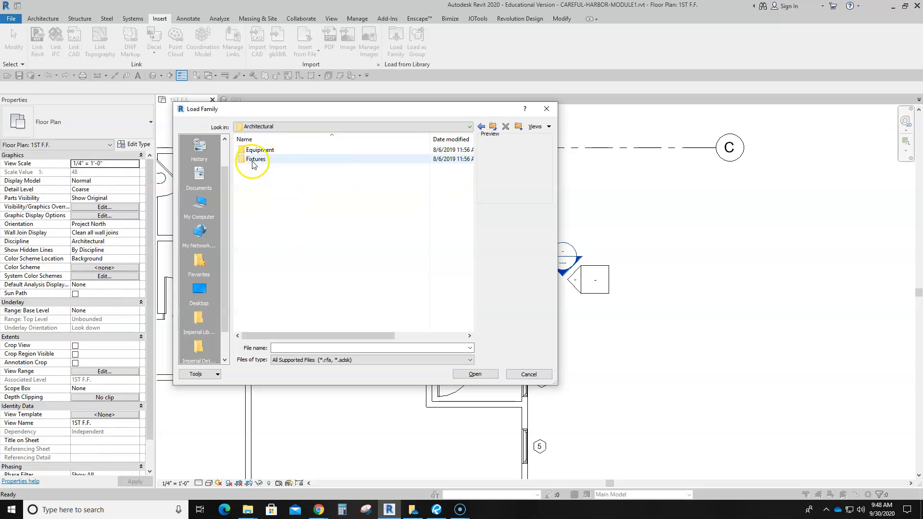
{"action": "double_click", "coordinate": [260, 151]}
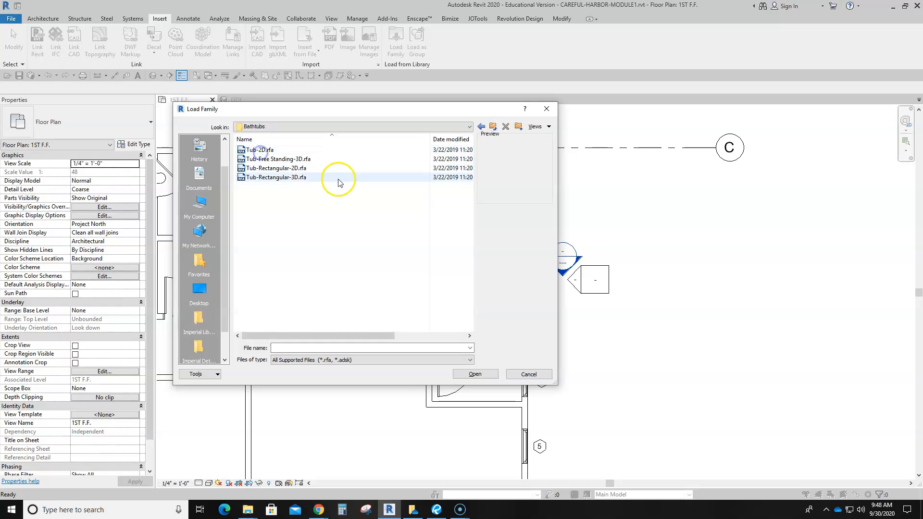
Load the Tub-Rectangular-3D.rfa family
{"action": "left_click", "coordinate": [280, 168]}
{"action": "left_click", "coordinate": [277, 177]}
{"action": "left_click", "coordinate": [475, 373]}
Load the Toilet-Domestic-3D.rfa family from the Water Closets folder
{"action": "left_click", "coordinate": [396, 43]}
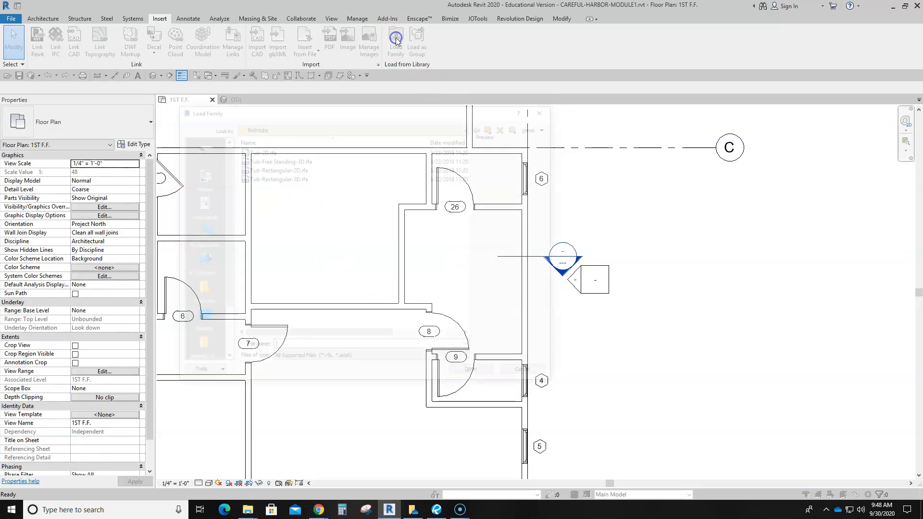
{"action": "left_click", "coordinate": [491, 126]}
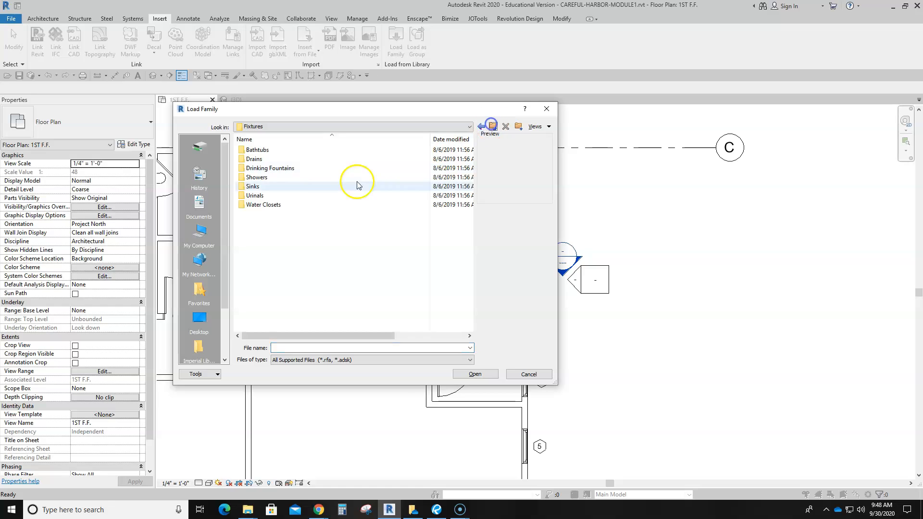
{"action": "double_click", "coordinate": [263, 206]}
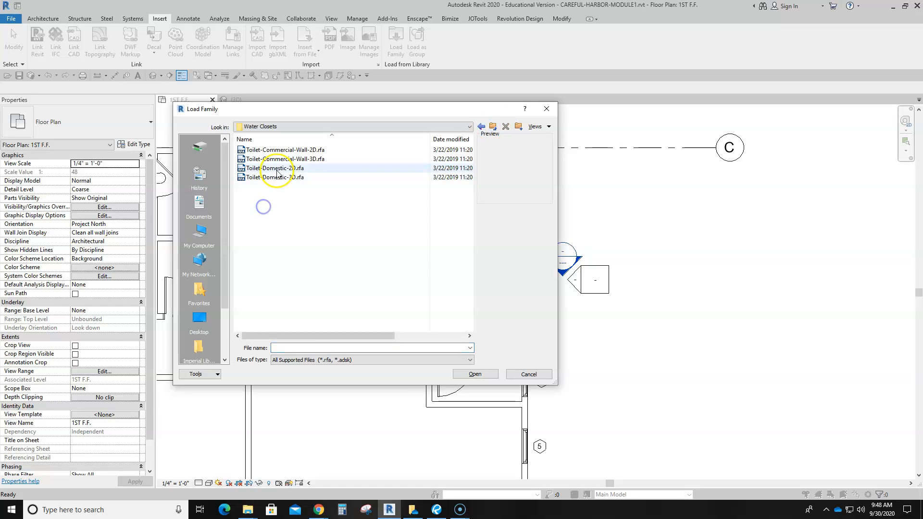
{"action": "left_click", "coordinate": [275, 178]}
{"action": "left_click", "coordinate": [454, 373]}
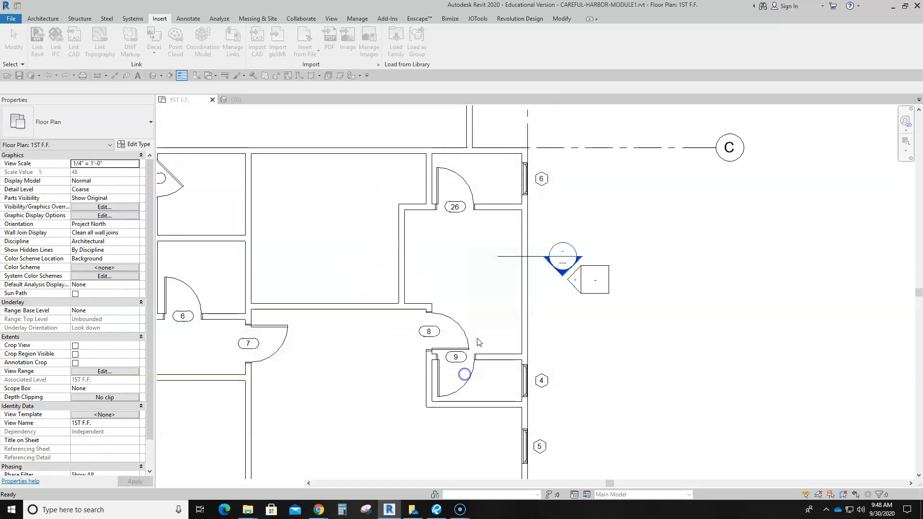
Preview Shower Stall-2D.rfa in the Showers folder, look through the Sinks folder, and leave family loading
{"action": "left_click", "coordinate": [396, 43]}
{"action": "left_click", "coordinate": [492, 126]}
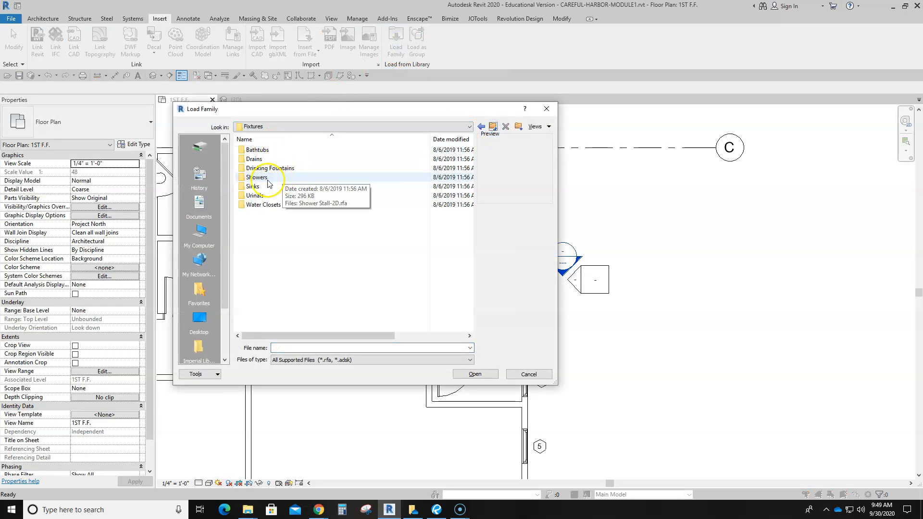
{"action": "double_click", "coordinate": [259, 178]}
{"action": "left_click", "coordinate": [272, 150]}
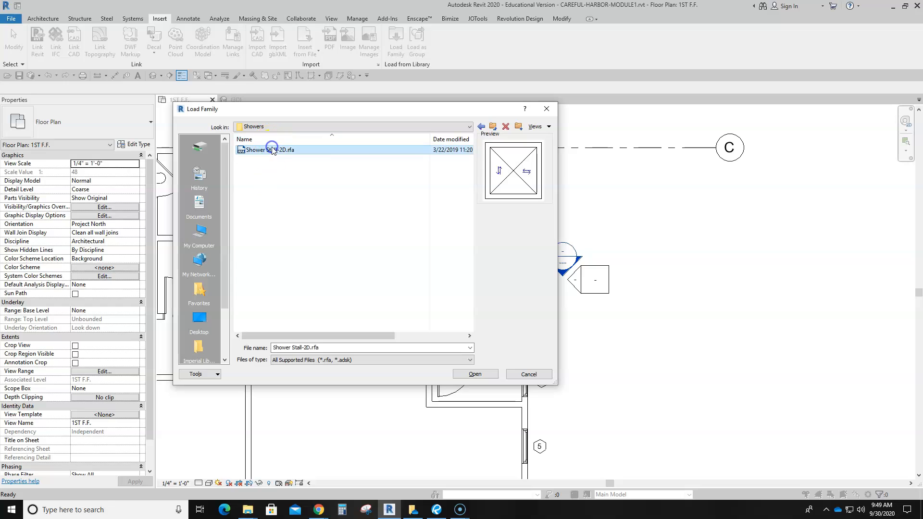
{"action": "left_click", "coordinate": [481, 126]}
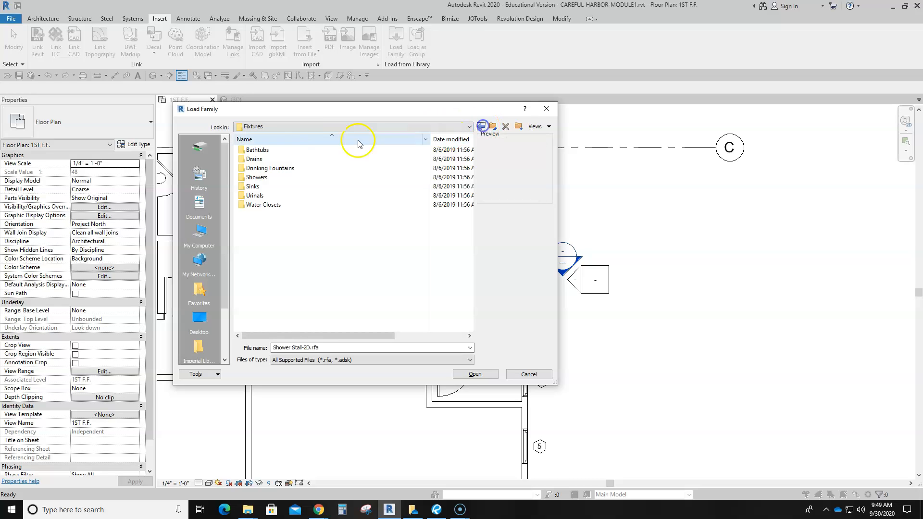
{"action": "double_click", "coordinate": [254, 187]}
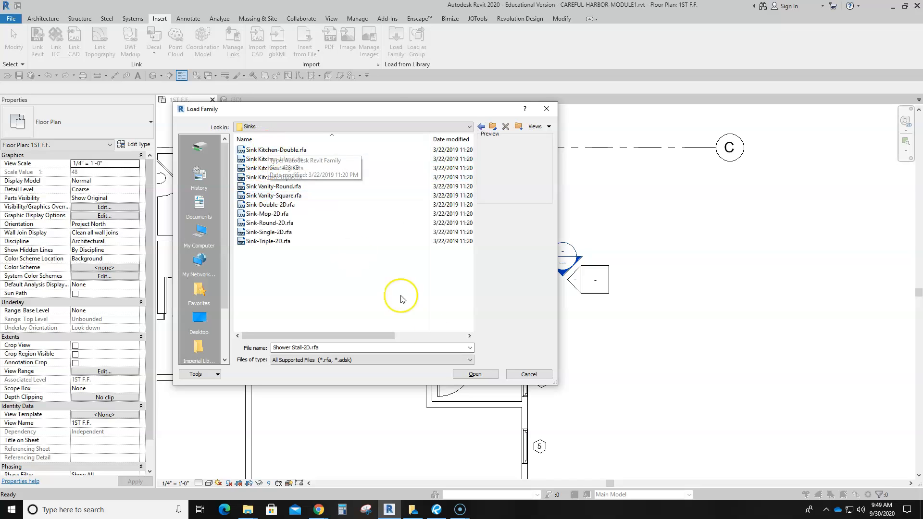
{"action": "left_click", "coordinate": [475, 374]}
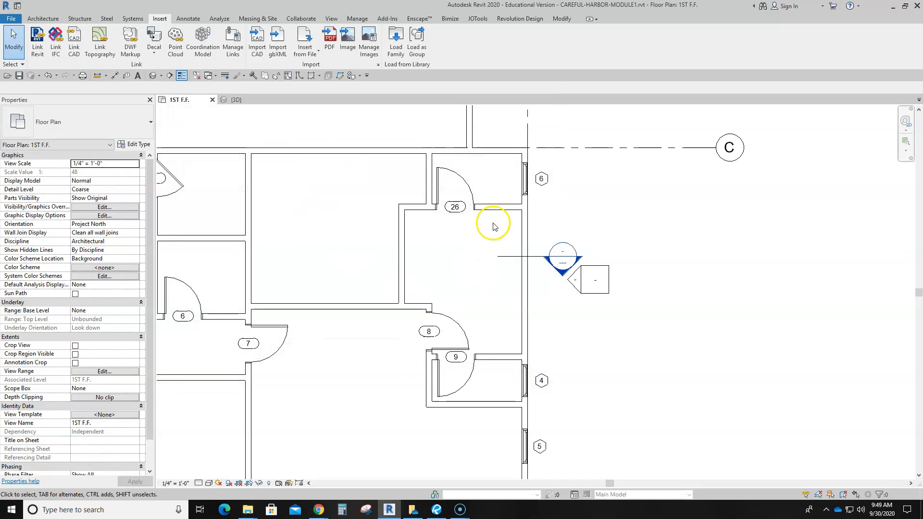
Place a Toilet-Domestic-3D in the small room behind door 9, with its tank against the exterior wall at window 4
{"action": "key", "text": "c"}
{"action": "key", "text": "m"}
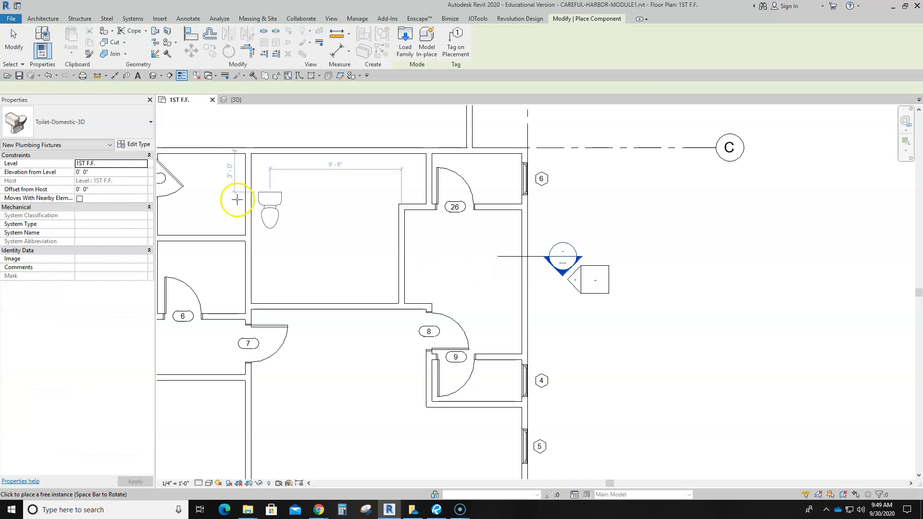
{"action": "scroll", "coordinate": [497, 379], "scroll_direction": "up", "scroll_amount": 2}
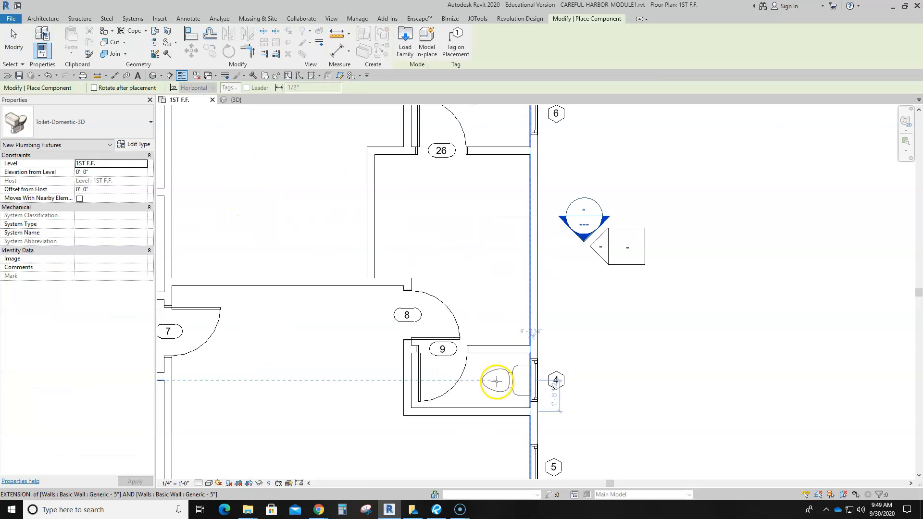
{"action": "left_click", "coordinate": [495, 384]}
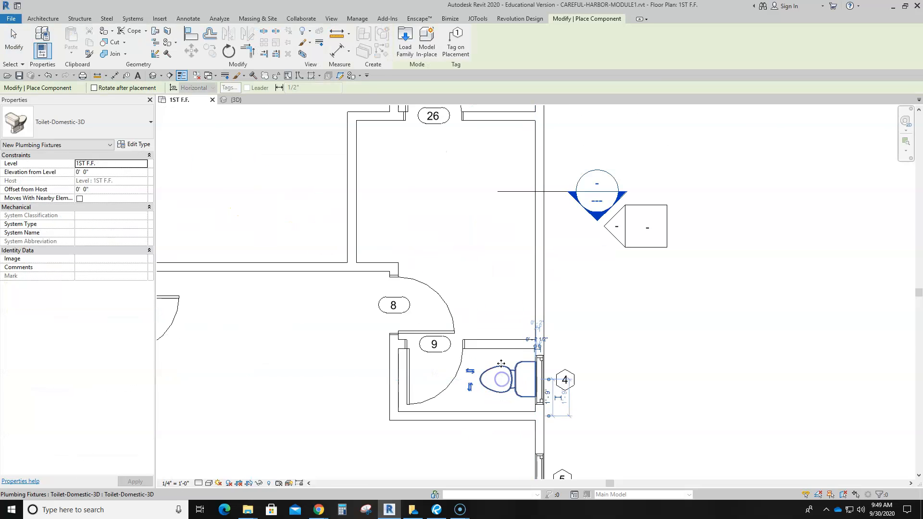
{"action": "left_click", "coordinate": [129, 126]}
{"action": "type", "text": "count"}
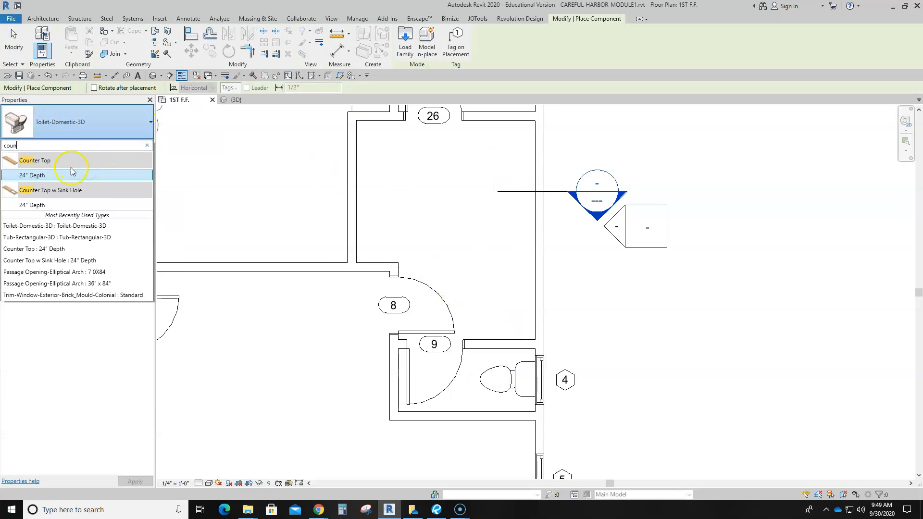
{"action": "left_click", "coordinate": [47, 177]}
{"action": "scroll", "coordinate": [337, 208], "scroll_direction": "down", "scroll_amount": 3}
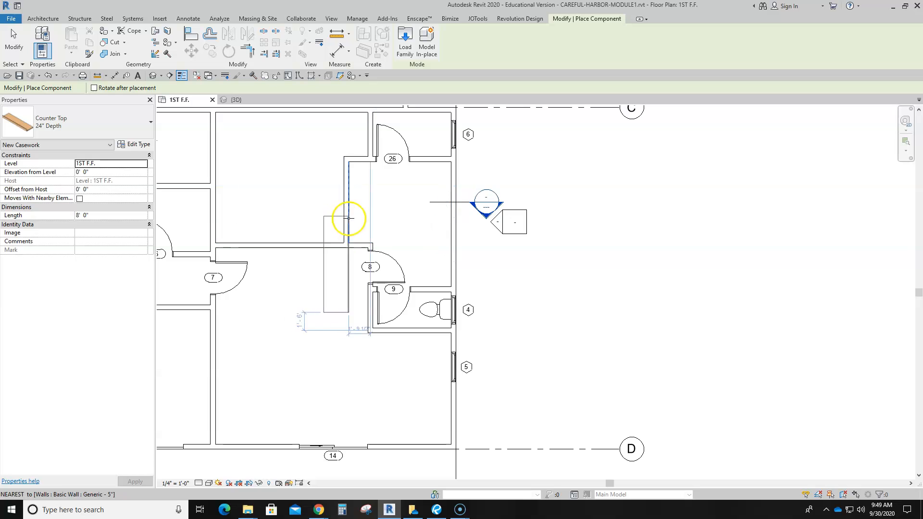
{"action": "key", "text": "Escape"}
{"action": "key", "text": "Escape"}
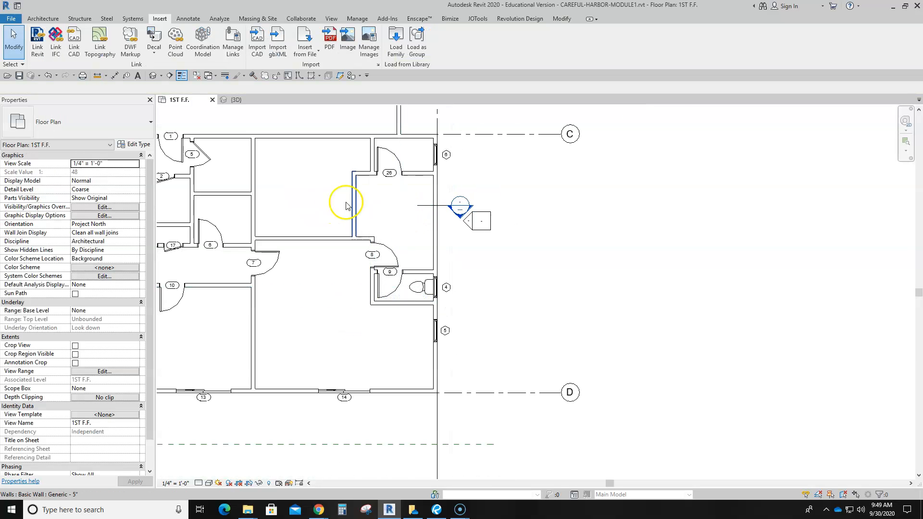
Delete door 26 from the wall between the laundry room and the room at window 6
{"action": "scroll", "coordinate": [395, 174], "scroll_direction": "up", "scroll_amount": 3}
{"action": "middle_click_drag", "start_coordinate": [436, 162], "coordinate": [445, 216]}
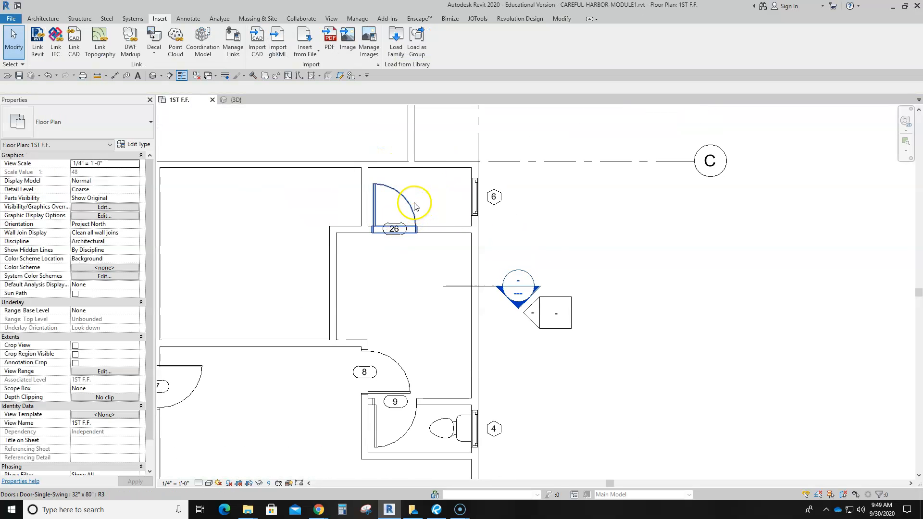
{"action": "left_click", "coordinate": [412, 207]}
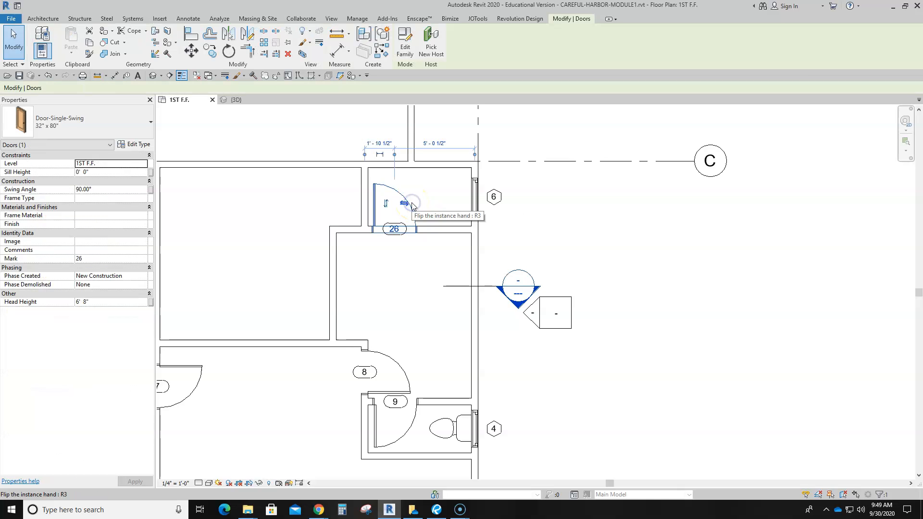
{"action": "key", "text": "Delete"}
Split the wall where door 26 stood and cut it back to open a wide passage, keeping a short stub at the exterior wall
{"action": "key", "text": "s"}
{"action": "key", "text": "l"}
{"action": "left_click", "coordinate": [403, 230]}
{"action": "key", "text": "Escape"}
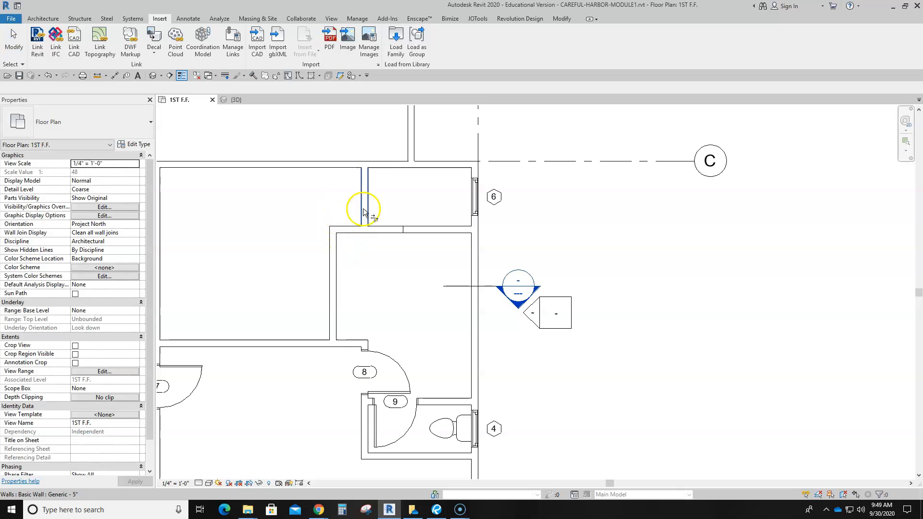
{"action": "left_click", "coordinate": [423, 229]}
{"action": "left_click_drag", "start_coordinate": [403, 230], "coordinate": [433, 225]}
{"action": "key", "text": "Escape"}
{"action": "key", "text": "c"}
{"action": "key", "text": "u"}
{"action": "key", "text": "n"}
{"action": "key", "text": "Escape"}
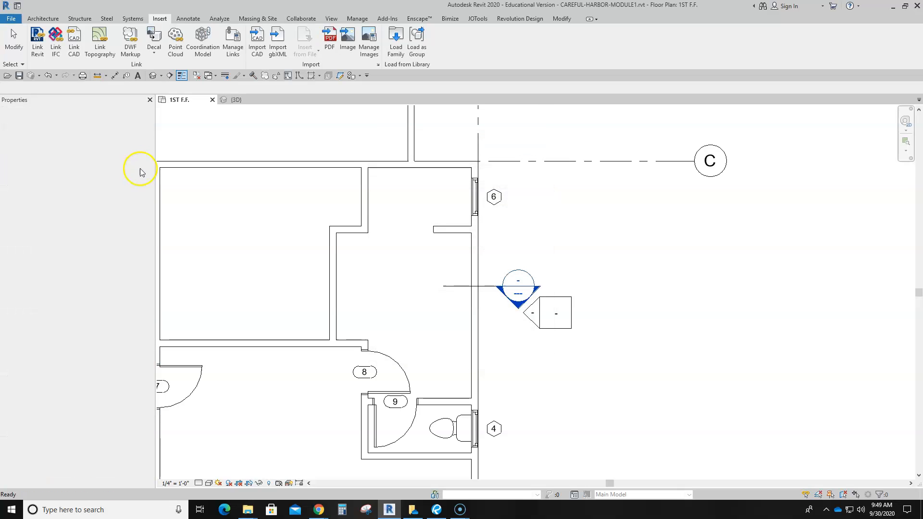
Place a Counter Top w Sink Hole, 24" Depth, along the exterior wall, starting at the short wall stub below window 6
{"action": "key", "text": "c"}
{"action": "key", "text": "m"}
{"action": "left_click", "coordinate": [120, 129]}
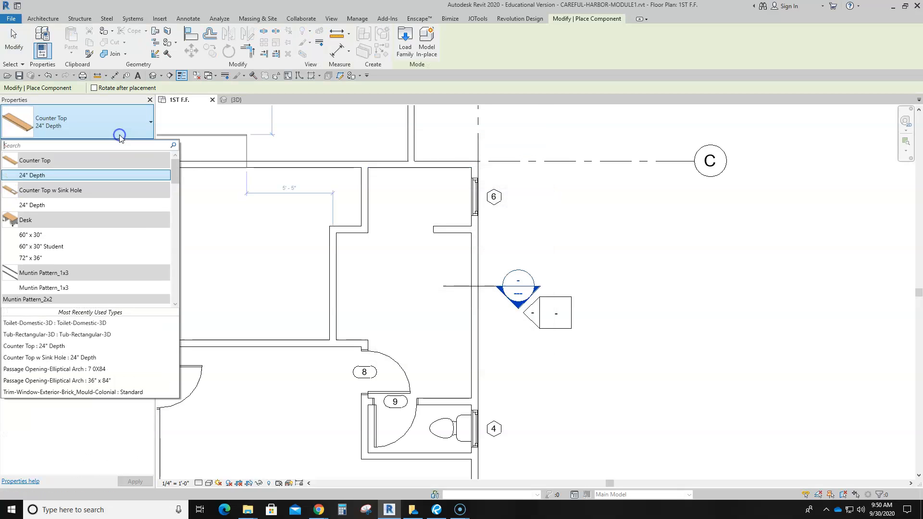
{"action": "left_click", "coordinate": [61, 203]}
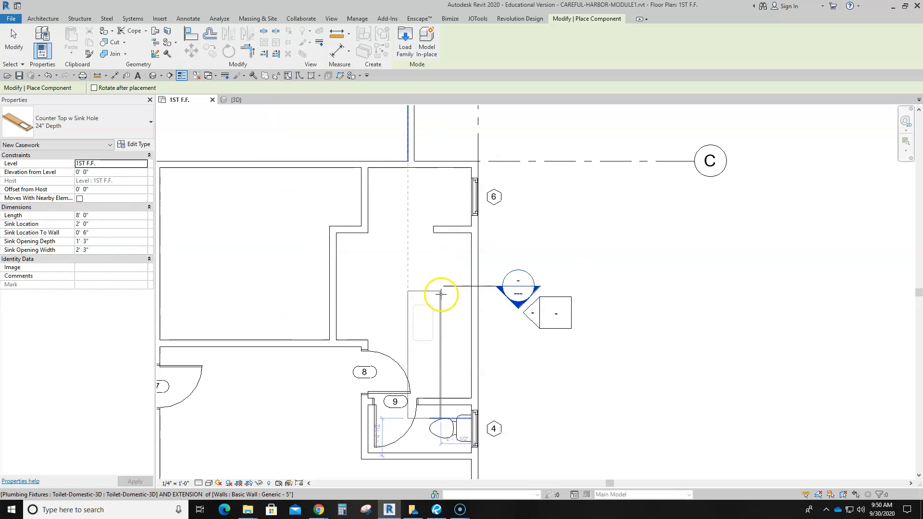
{"action": "scroll", "coordinate": [461, 252], "scroll_direction": "up", "scroll_amount": 2}
{"action": "left_click", "coordinate": [477, 222]}
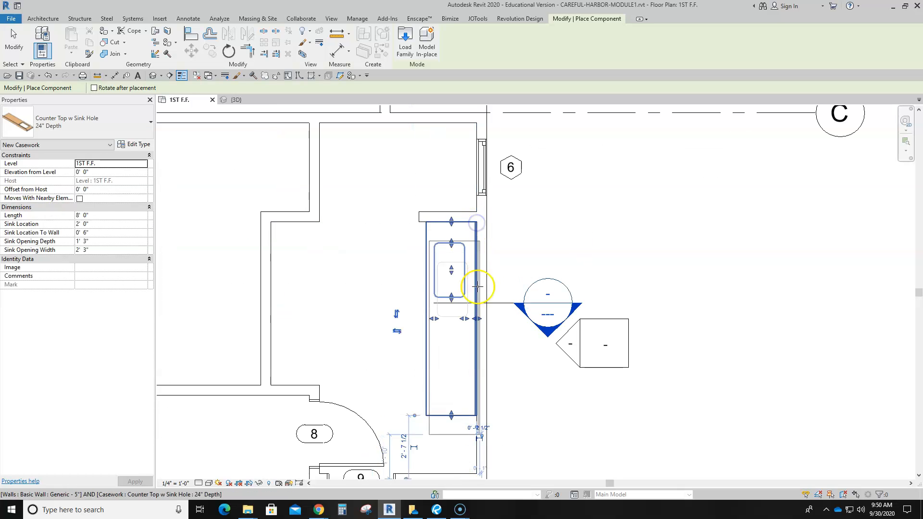
{"action": "key", "text": "Escape"}
{"action": "key", "text": "Escape"}
Stretch the free end of the countertop to the wall of the toilet room
{"action": "scroll", "coordinate": [435, 353], "scroll_direction": "down", "scroll_amount": 1}
{"action": "left_click", "coordinate": [435, 353]}
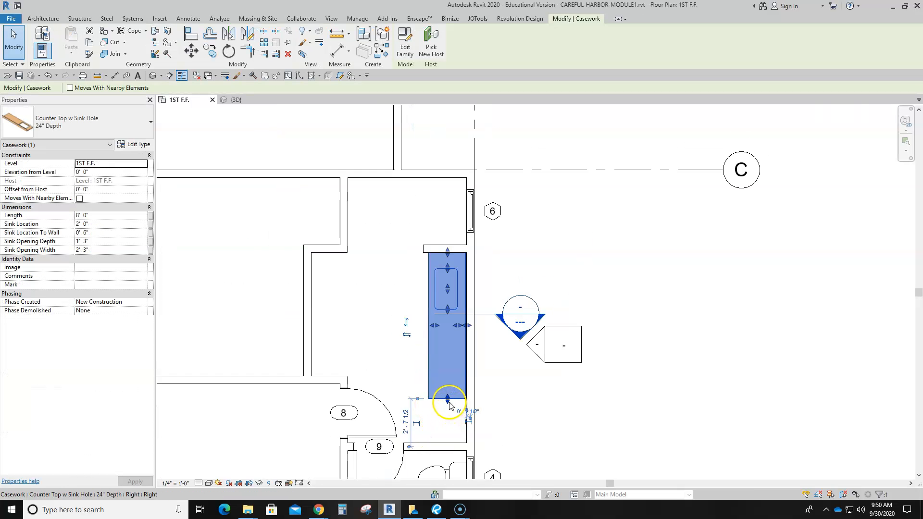
{"action": "left_click_drag", "start_coordinate": [448, 403], "coordinate": [448, 438]}
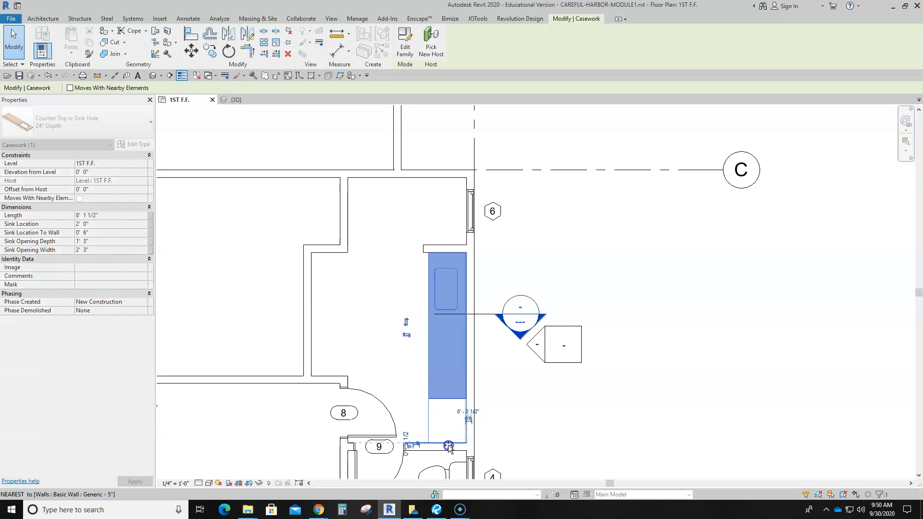
{"action": "scroll", "coordinate": [431, 383], "scroll_direction": "down", "scroll_amount": 1}
{"action": "scroll", "coordinate": [431, 383], "scroll_direction": "down", "scroll_amount": 1}
{"action": "left_click", "coordinate": [412, 359]}
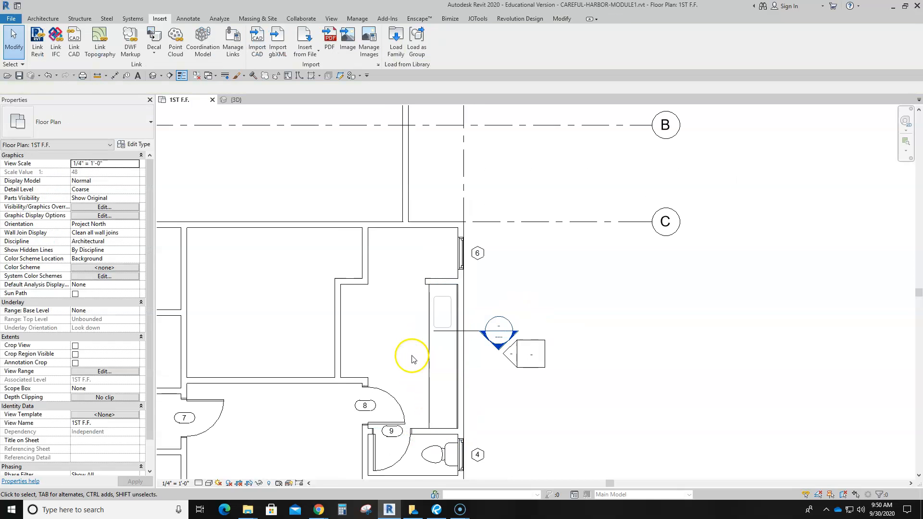
Shift the countertop's sink opening slightly farther away from the wall stub
{"action": "scroll", "coordinate": [413, 345], "scroll_direction": "up", "scroll_amount": 3}
{"action": "left_click", "coordinate": [445, 281]}
{"action": "left_click_drag", "start_coordinate": [457, 291], "coordinate": [459, 309]}
{"action": "left_click", "coordinate": [432, 364]}
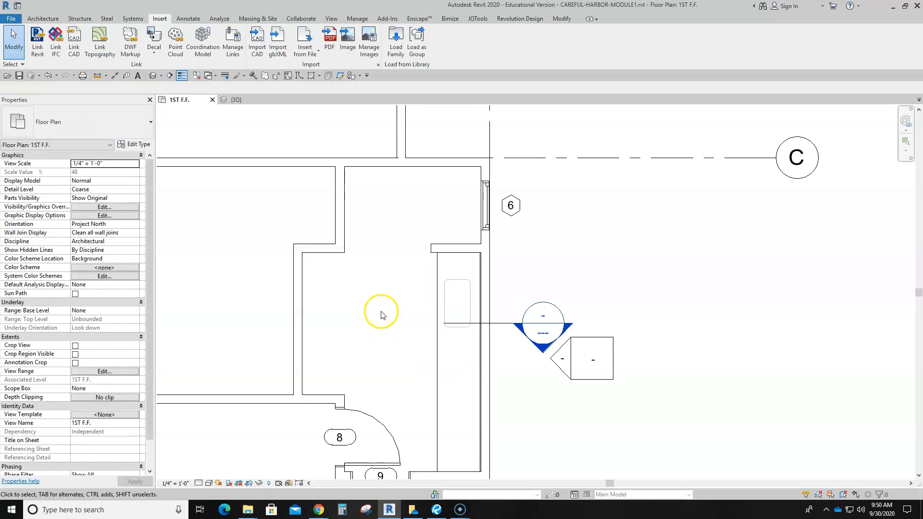
Hide the section line that crosses the countertop and the exterior wall in the floor plan view
{"action": "scroll", "coordinate": [380, 315], "scroll_direction": "down", "scroll_amount": 1}
{"action": "middle_click_drag", "start_coordinate": [409, 339], "coordinate": [413, 307]}
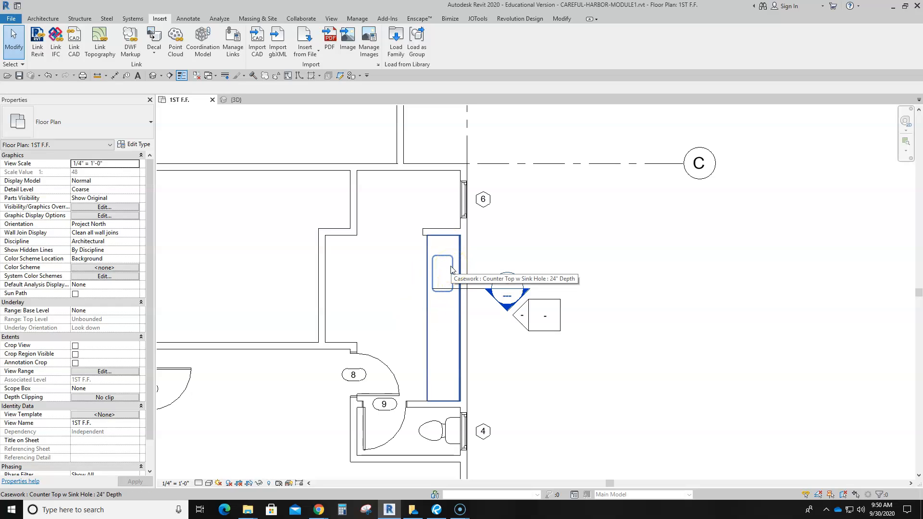
{"action": "left_click", "coordinate": [456, 307]}
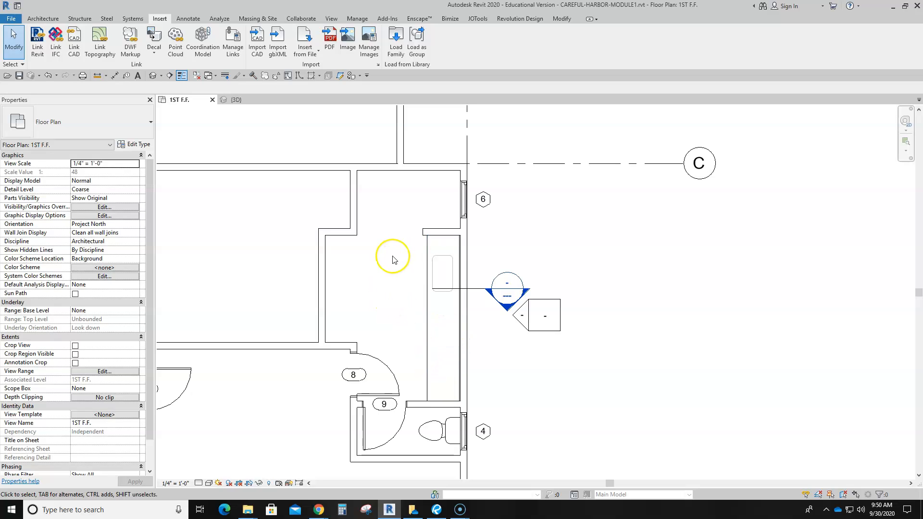
{"action": "middle_click_drag", "start_coordinate": [384, 212], "coordinate": [408, 265]}
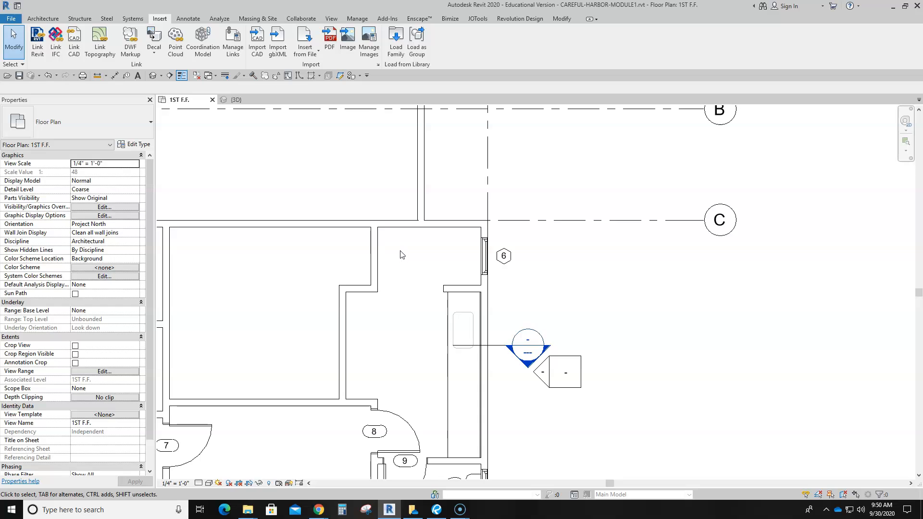
{"action": "scroll", "coordinate": [412, 412], "scroll_direction": "down", "scroll_amount": 1}
{"action": "middle_click_drag", "start_coordinate": [415, 377], "coordinate": [429, 340]}
{"action": "left_click", "coordinate": [502, 320]}
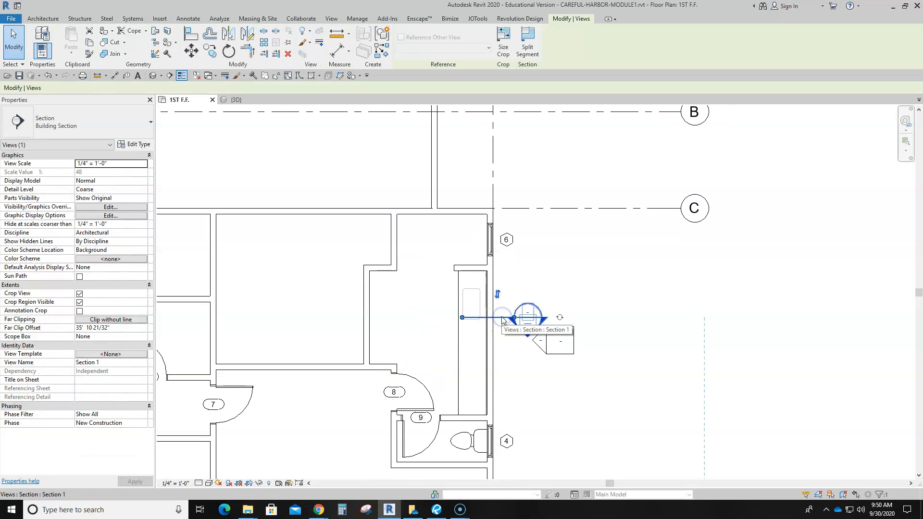
{"action": "key", "text": "Delete"}
{"action": "scroll", "coordinate": [504, 328], "scroll_direction": "down", "scroll_amount": 1}
{"action": "scroll", "coordinate": [541, 342], "scroll_direction": "up", "scroll_amount": 1}
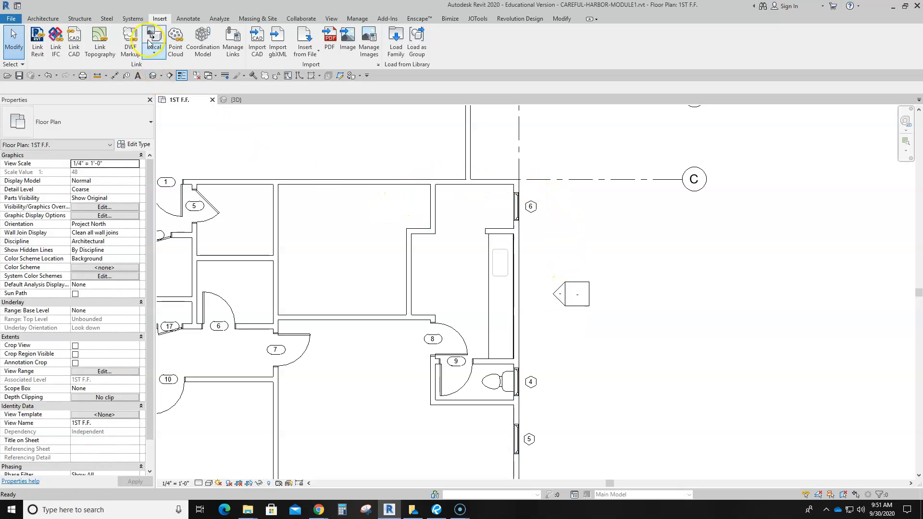
Create a callout enclosing the laundry area, the countertop and the toilet room, from above grid line C to below the toilet room
{"action": "left_click", "coordinate": [332, 18]}
{"action": "left_click", "coordinate": [350, 51]}
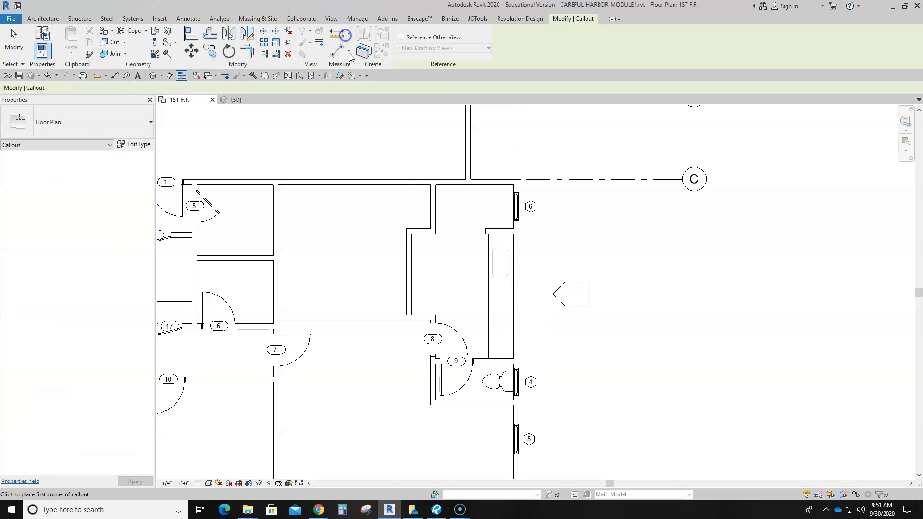
{"action": "left_click", "coordinate": [376, 153]}
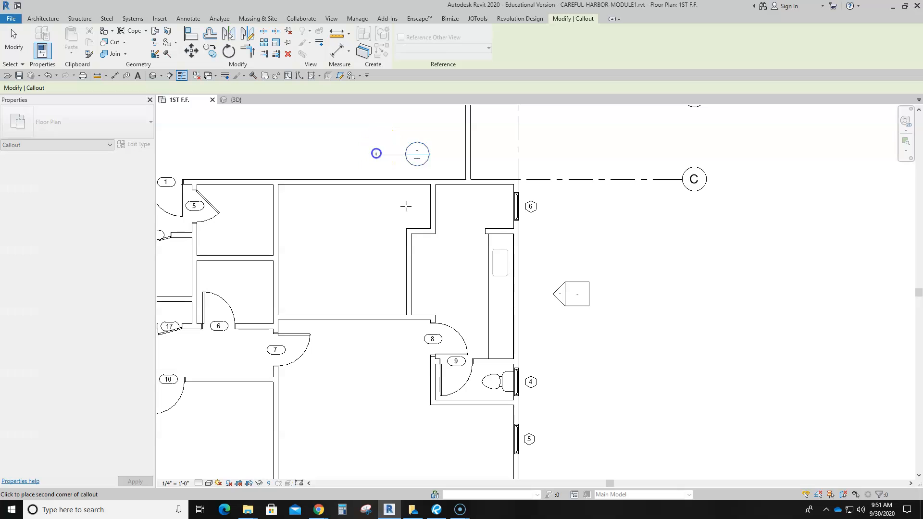
{"action": "left_click", "coordinate": [578, 414]}
{"action": "key", "text": "Escape"}
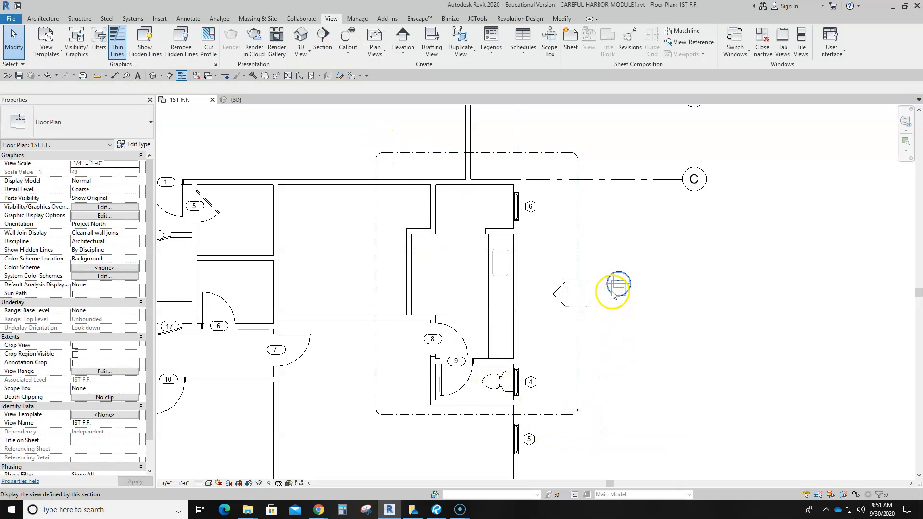
Move the callout head up clear of the elevation marker, and hide that marker outside the exterior wall in the floor plan
{"action": "mouse_move", "coordinate": [604, 284]}
{"action": "left_mouse_down"}
{"action": "mouse_move", "coordinate": [599, 290]}
{"action": "mouse_move", "coordinate": [609, 240]}
{"action": "left_mouse_up"}
{"action": "key", "text": "Escape"}
{"action": "left_click_drag", "start_coordinate": [549, 262], "coordinate": [601, 325]}
{"action": "key", "text": "Delete"}
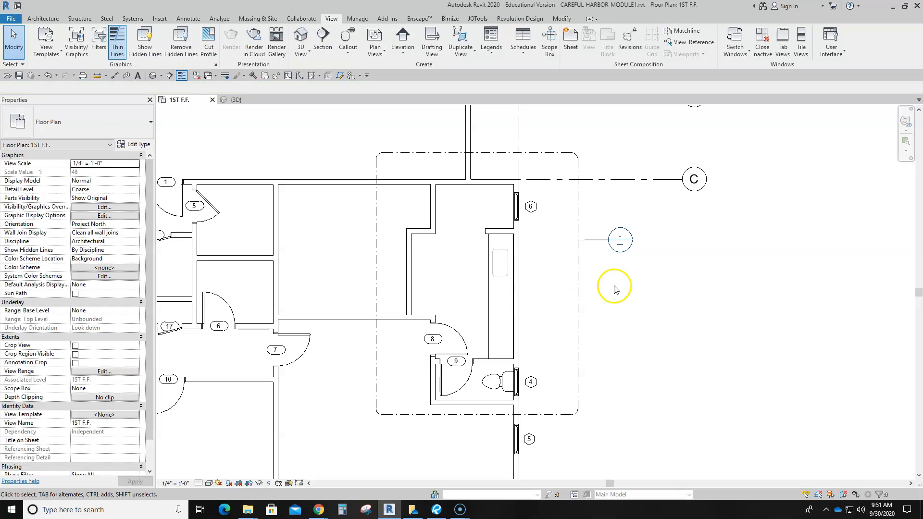
Open the callout view and hide the section line running across the room in it
{"action": "double_click", "coordinate": [620, 240]}
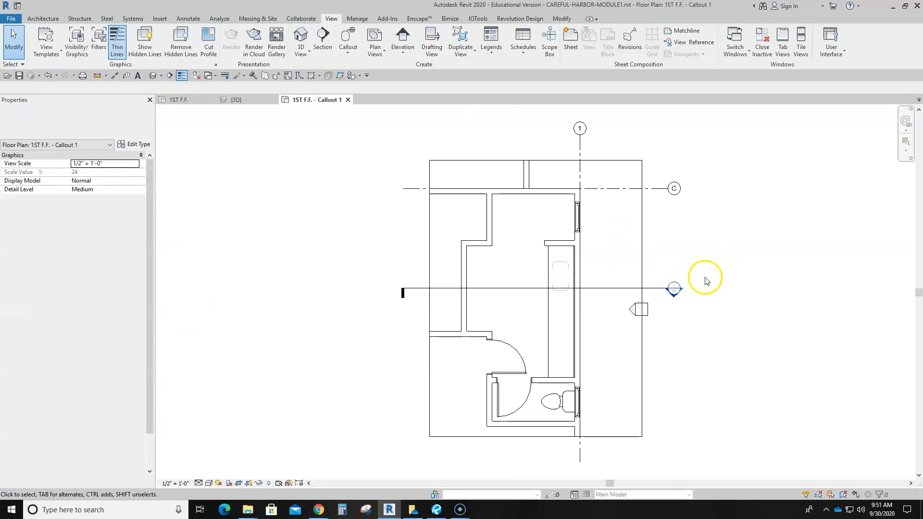
{"action": "left_click", "coordinate": [599, 288]}
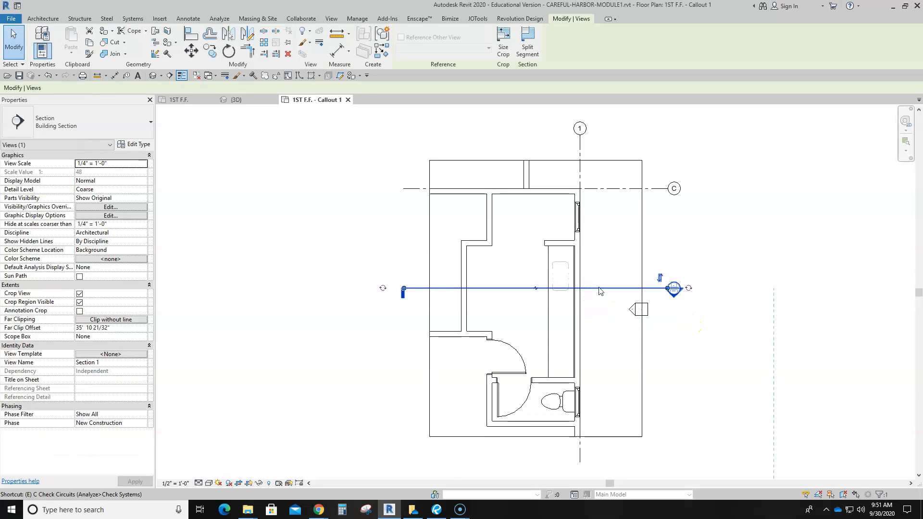
{"action": "key", "text": "Delete"}
{"action": "scroll", "coordinate": [604, 350], "scroll_direction": "up", "scroll_amount": 2}
{"action": "scroll", "coordinate": [608, 338], "scroll_direction": "down", "scroll_amount": 2}
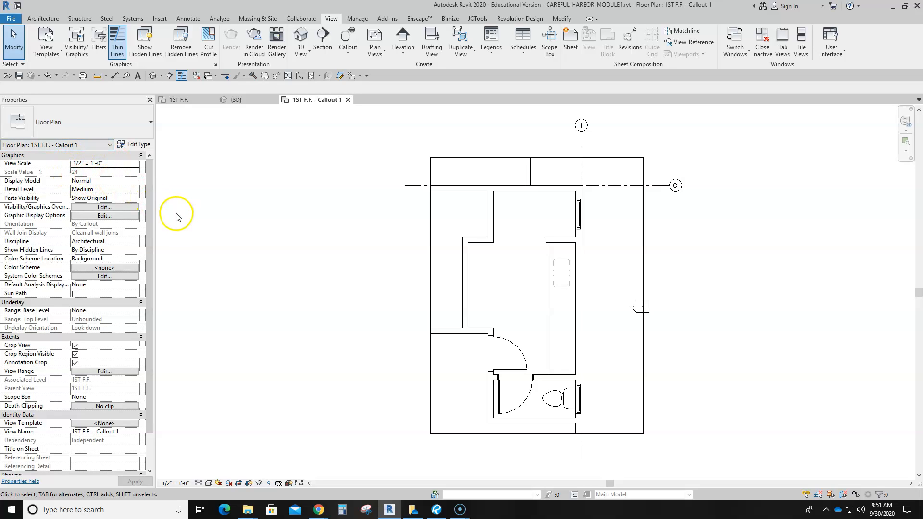
Place a Building Elevation marker in the open floor area between the interior wall and the countertop
{"action": "scroll", "coordinate": [533, 269], "scroll_direction": "up", "scroll_amount": 2}
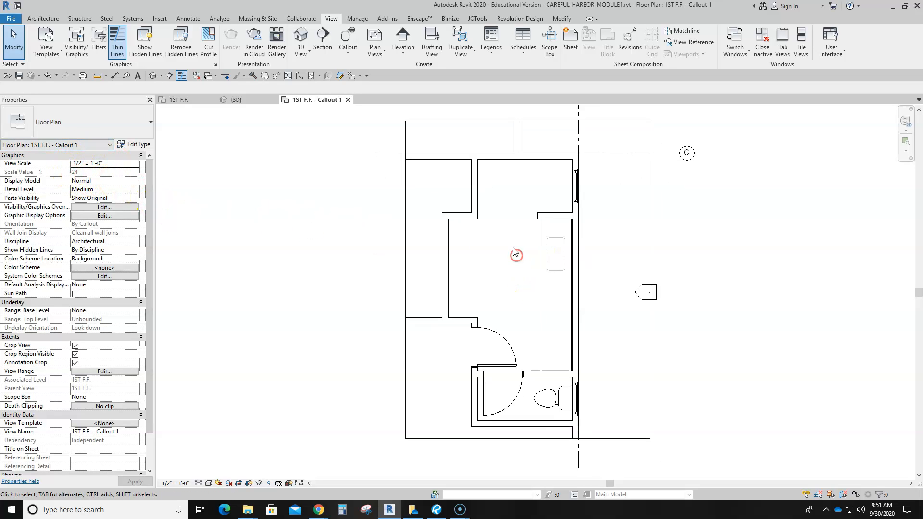
{"action": "left_click", "coordinate": [403, 40]}
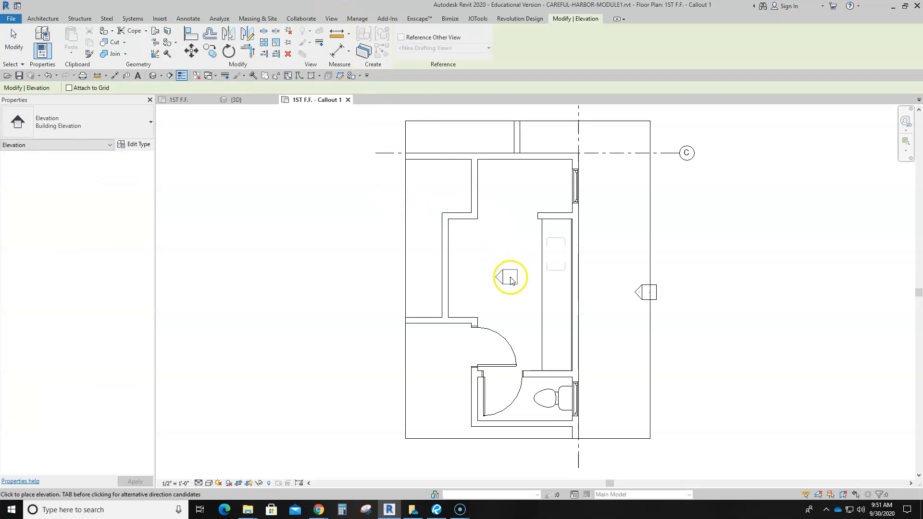
{"action": "left_click", "coordinate": [493, 273]}
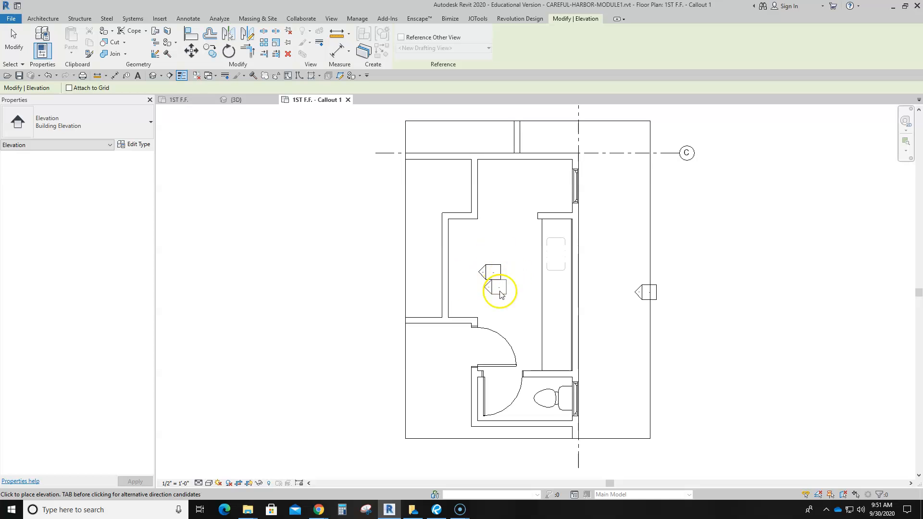
{"action": "key", "text": "Escape"}
{"action": "key", "text": "Escape"}
Add elevation views to the new marker facing the countertop and facing the wall at grid line C
{"action": "left_click", "coordinate": [494, 279]}
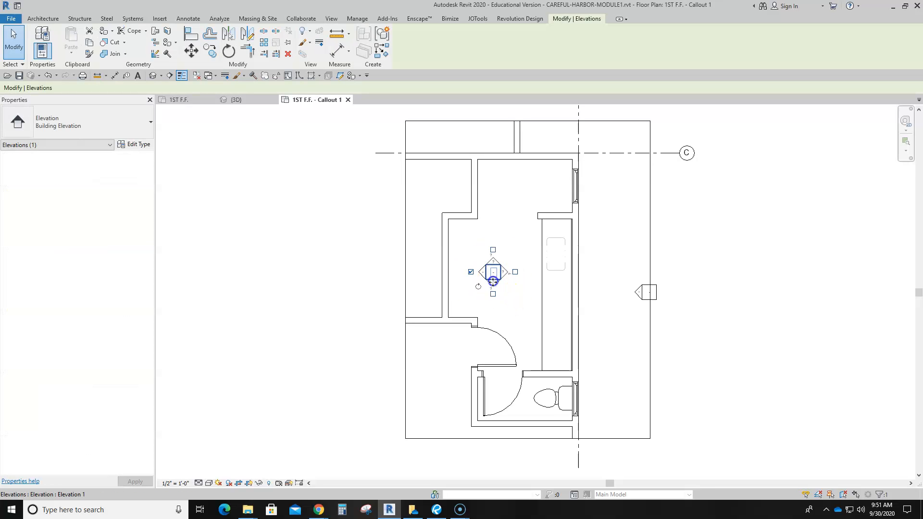
{"action": "left_click", "coordinate": [516, 272]}
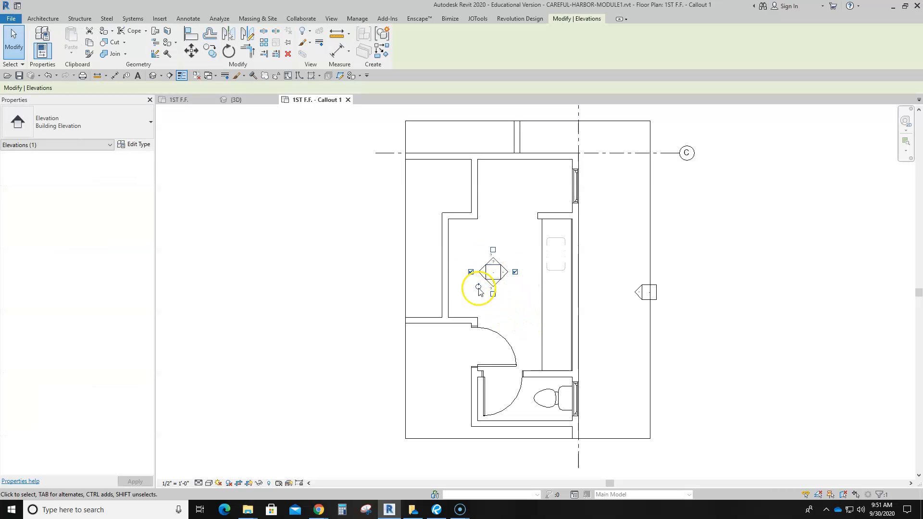
{"action": "left_click", "coordinate": [493, 250]}
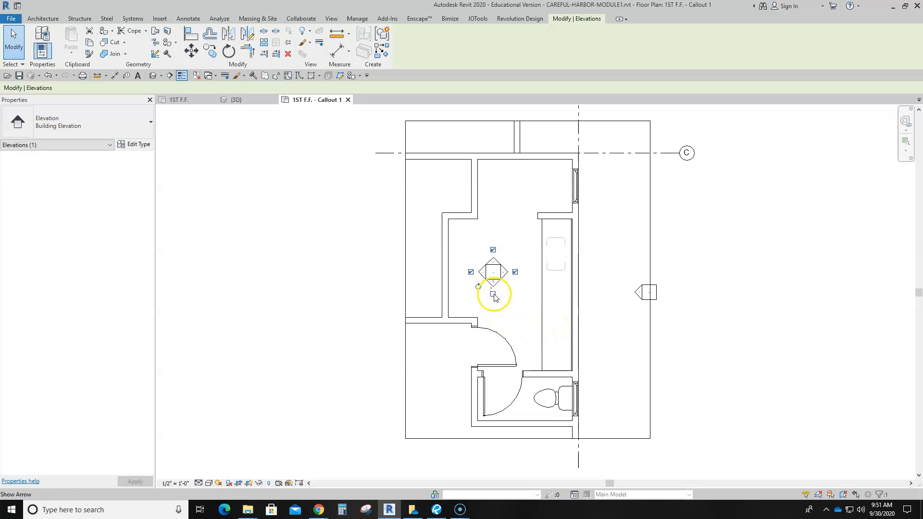
{"action": "left_click", "coordinate": [524, 321]}
{"action": "left_click", "coordinate": [344, 220]}
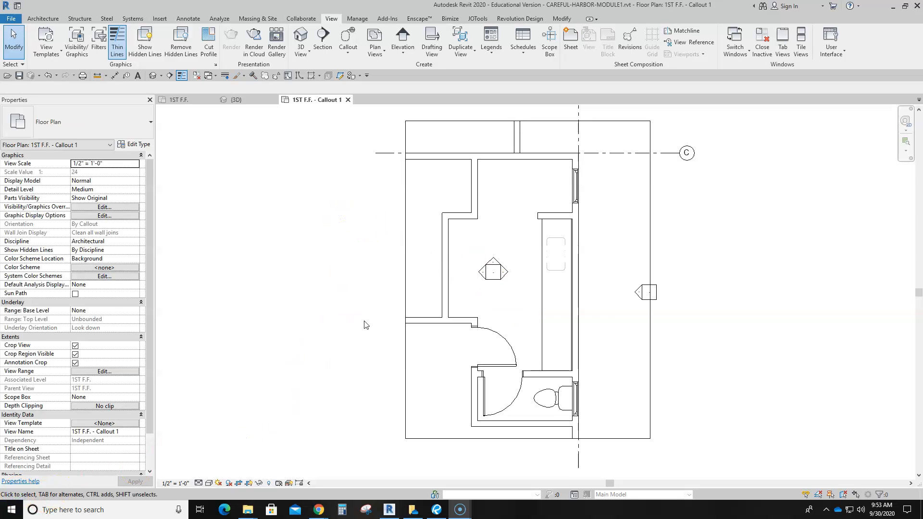
For the elevation facing the countertop, move the cut line closer to it and set the far clip just beyond the exterior wall
{"action": "left_click", "coordinate": [506, 274]}
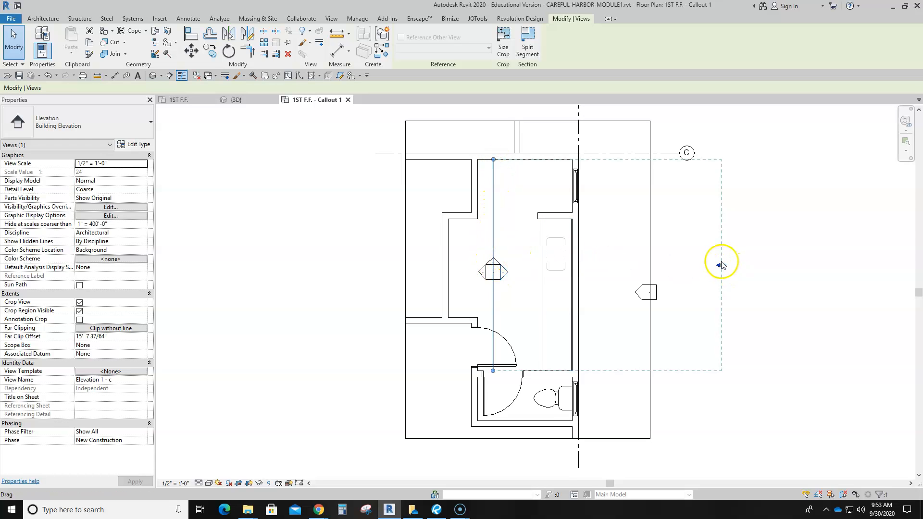
{"action": "left_click_drag", "start_coordinate": [720, 267], "coordinate": [702, 269]}
{"action": "left_click_drag", "start_coordinate": [583, 273], "coordinate": [591, 273]}
{"action": "left_click", "coordinate": [498, 194]}
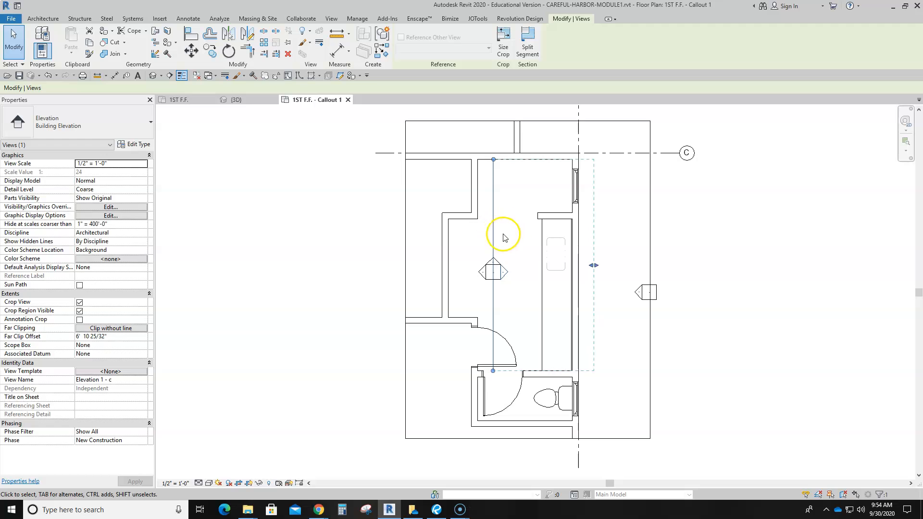
{"action": "left_click_drag", "start_coordinate": [493, 234], "coordinate": [514, 236]}
{"action": "left_click_drag", "start_coordinate": [615, 265], "coordinate": [582, 264]}
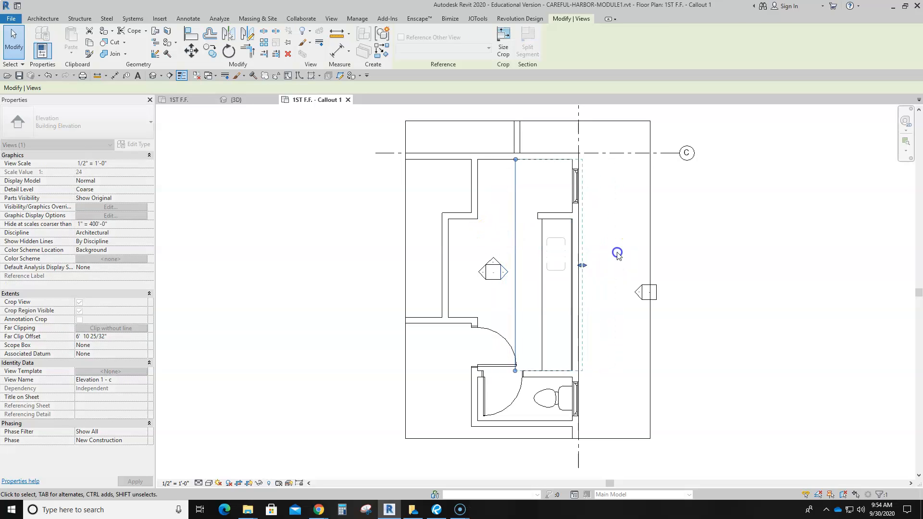
{"action": "left_click", "coordinate": [617, 255]}
For the elevation facing grid line C, move its cut line toward that wall and pull the far clip to just beyond it
{"action": "left_click", "coordinate": [495, 263]}
{"action": "left_click_drag", "start_coordinate": [517, 272], "coordinate": [525, 236]}
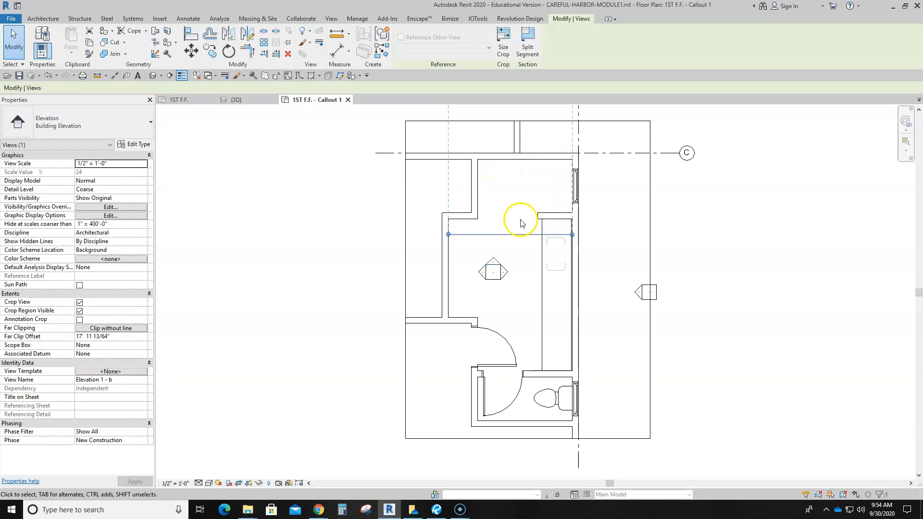
{"action": "scroll", "coordinate": [459, 224], "scroll_direction": "down", "scroll_amount": 2}
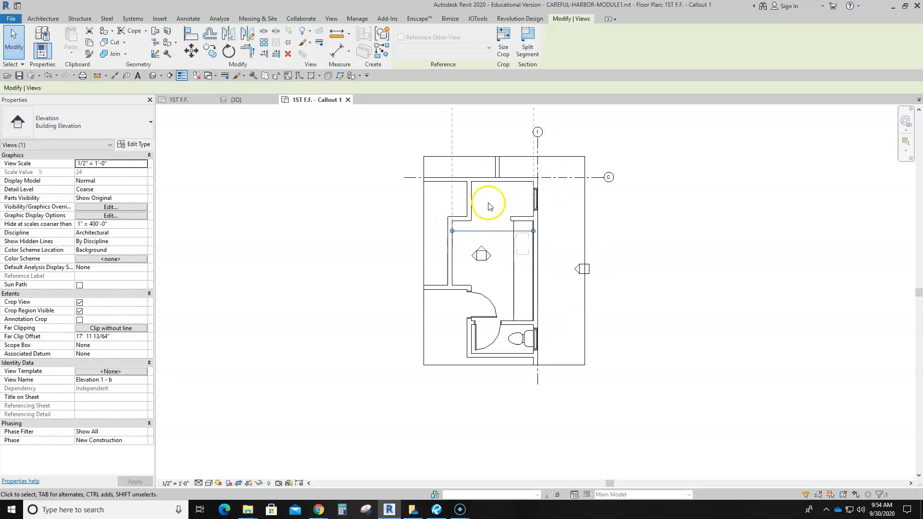
{"action": "middle_click_drag", "start_coordinate": [489, 207], "coordinate": [485, 281]}
{"action": "left_click_drag", "start_coordinate": [488, 130], "coordinate": [486, 238]}
{"action": "left_click", "coordinate": [642, 310]}
Open the Elevation 1 - c view facing the countertop and hide the vertical section line in it
{"action": "scroll", "coordinate": [493, 341], "scroll_direction": "up", "scroll_amount": 3}
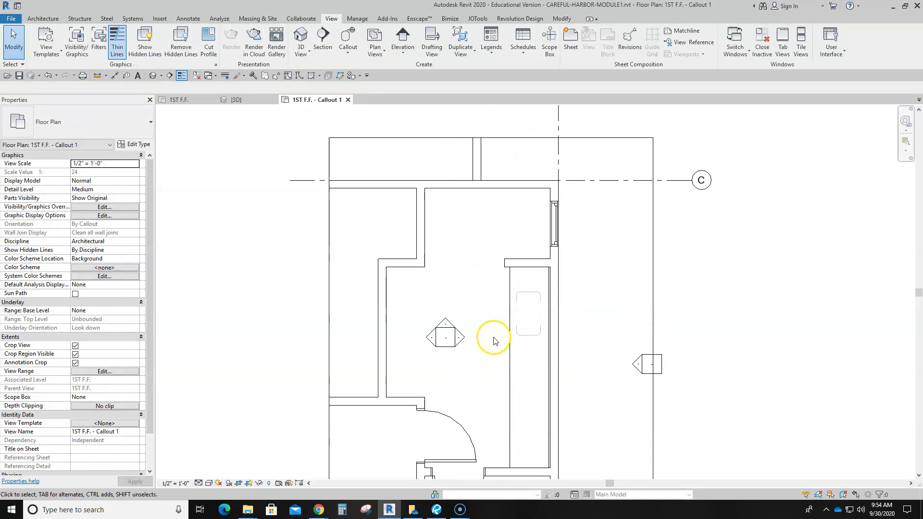
{"action": "double_click", "coordinate": [459, 340]}
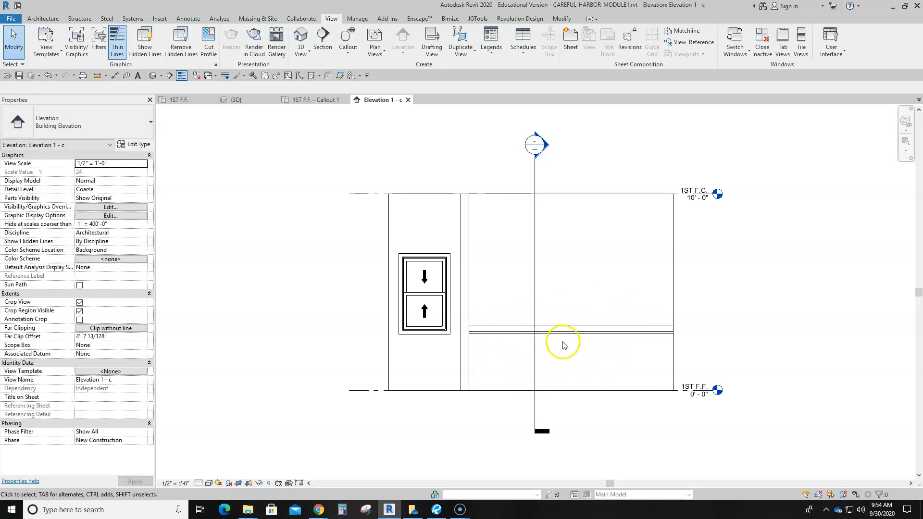
{"action": "left_click", "coordinate": [587, 329]}
{"action": "key", "text": "Escape"}
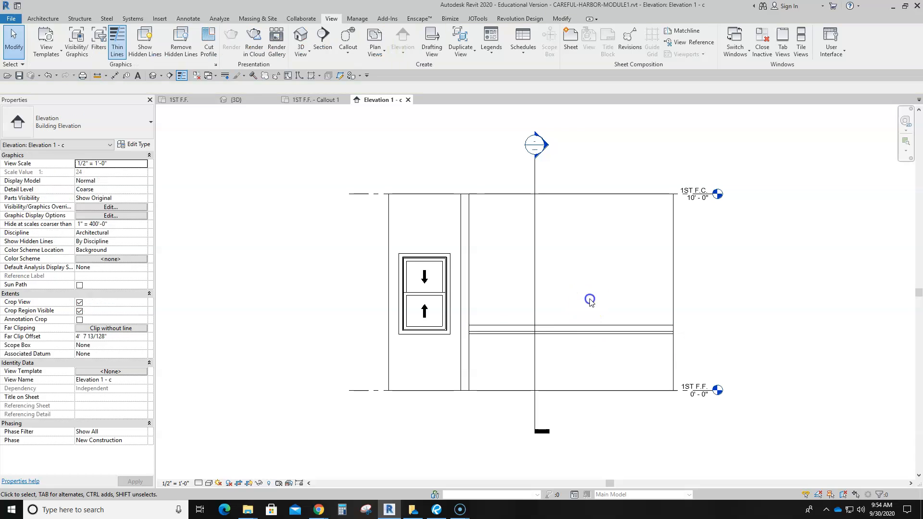
{"action": "left_click", "coordinate": [535, 289]}
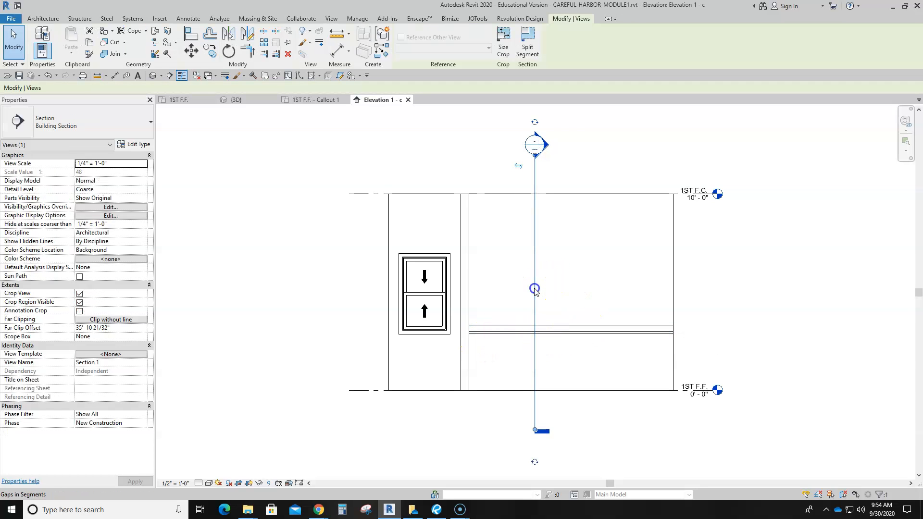
{"action": "key", "text": "Delete"}
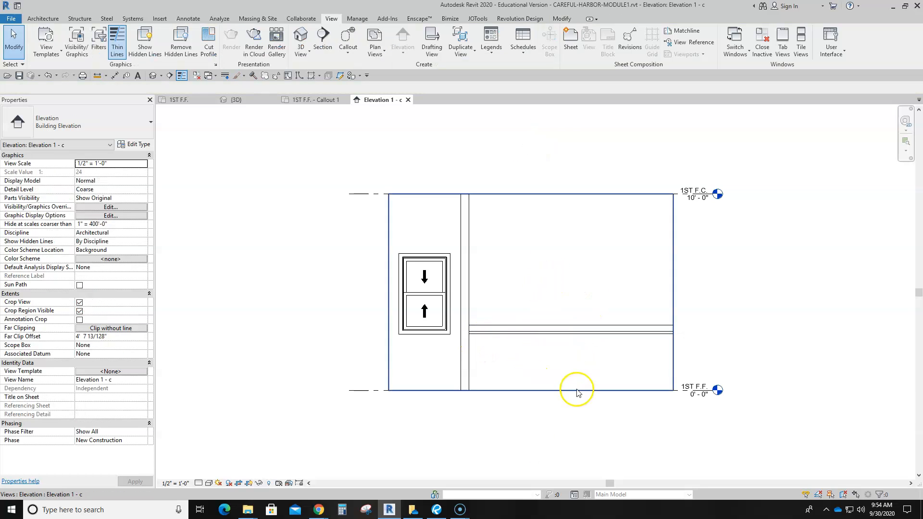
Draw a 5" horizontal detail line across the partition wall's end face, just above the 1ST F.F. floor line
{"action": "middle_click_drag", "start_coordinate": [573, 418], "coordinate": [579, 398]}
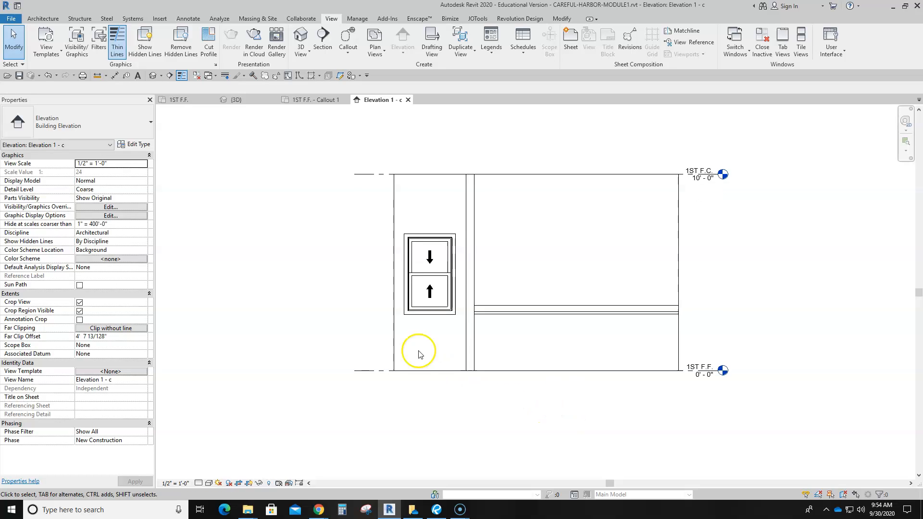
{"action": "scroll", "coordinate": [405, 215], "scroll_direction": "up", "scroll_amount": 2}
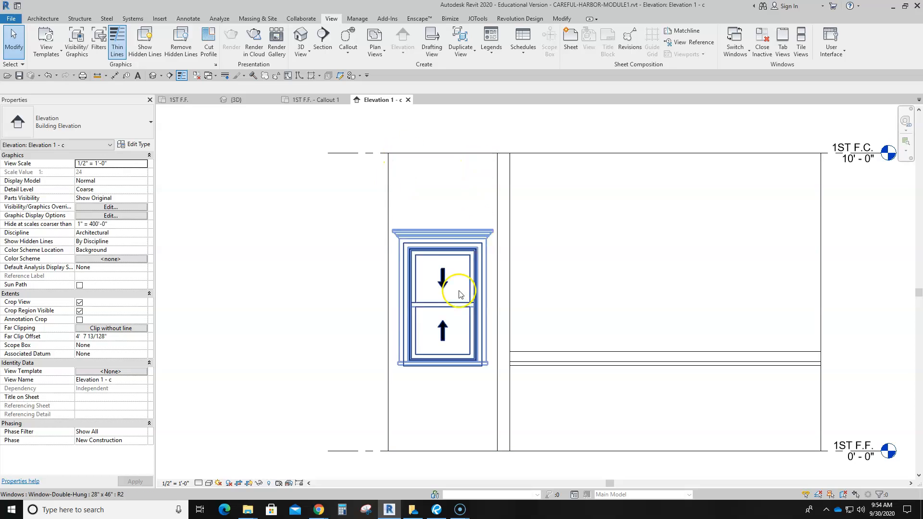
{"action": "middle_click_drag", "start_coordinate": [432, 412], "coordinate": [489, 408]}
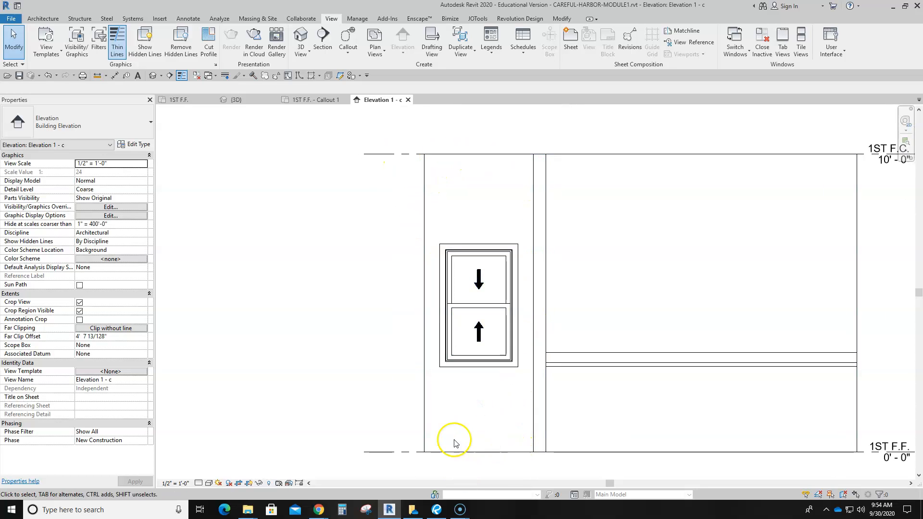
{"action": "middle_click_drag", "start_coordinate": [469, 426], "coordinate": [455, 386]}
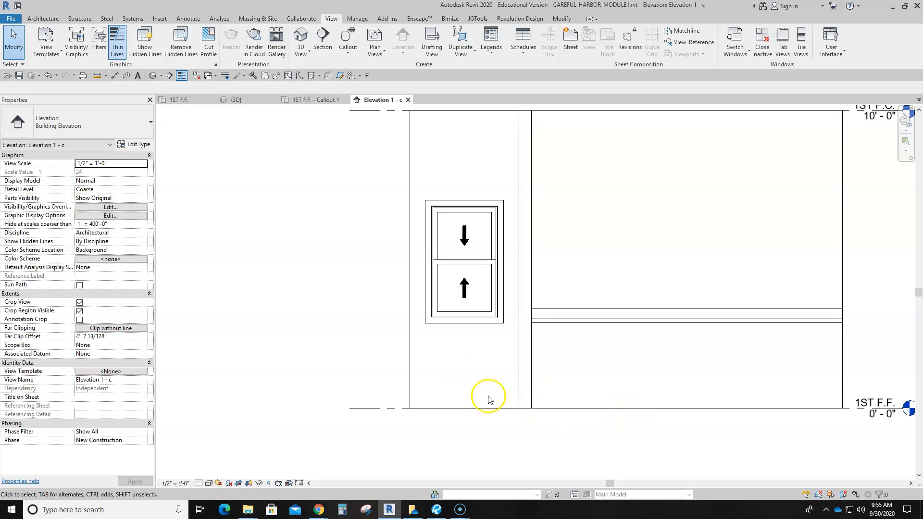
{"action": "key", "text": "d"}
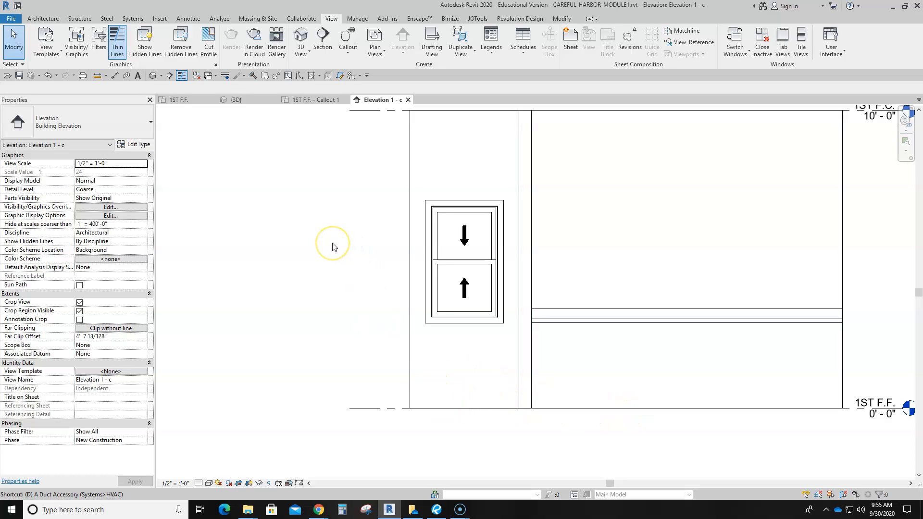
{"action": "key", "text": "l"}
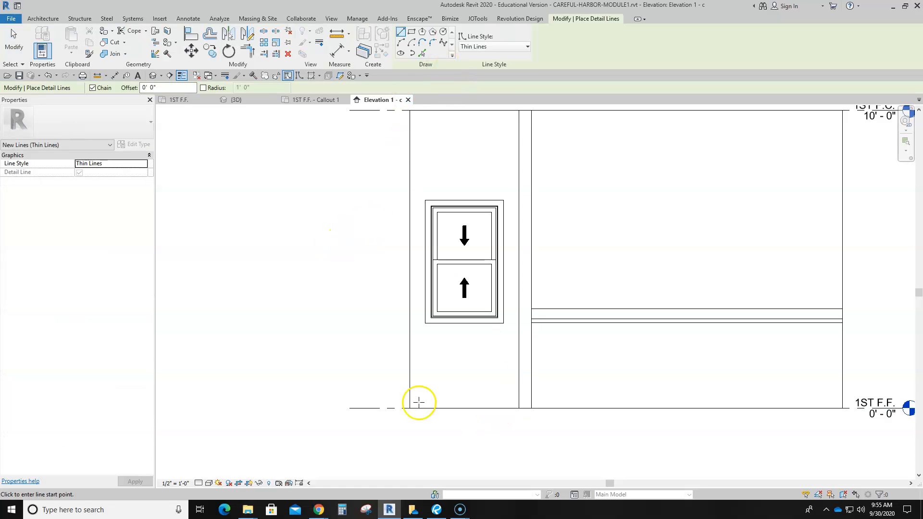
{"action": "scroll", "coordinate": [528, 398], "scroll_direction": "up", "scroll_amount": 4}
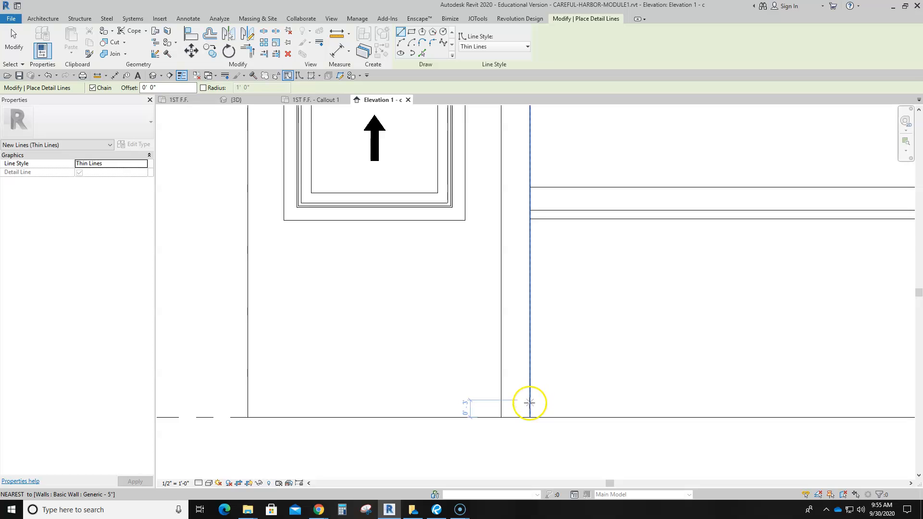
{"action": "left_click", "coordinate": [529, 407]}
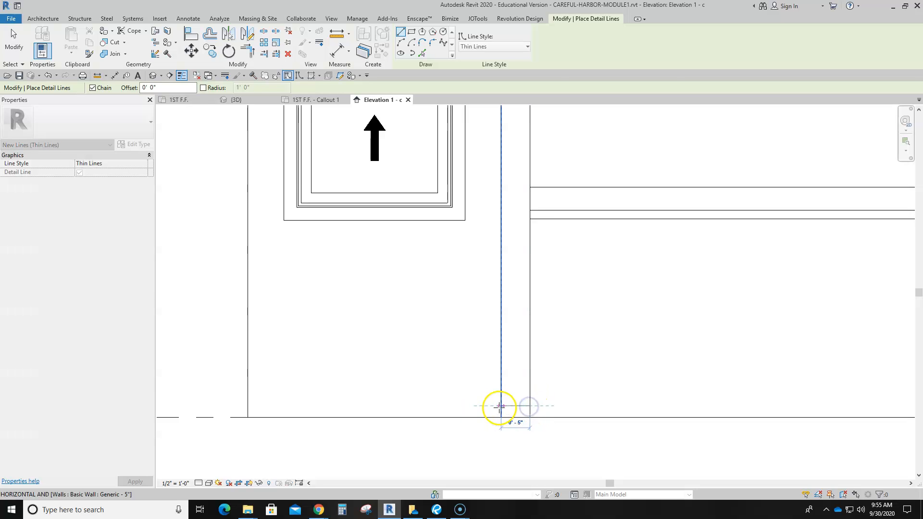
{"action": "left_click", "coordinate": [500, 407]}
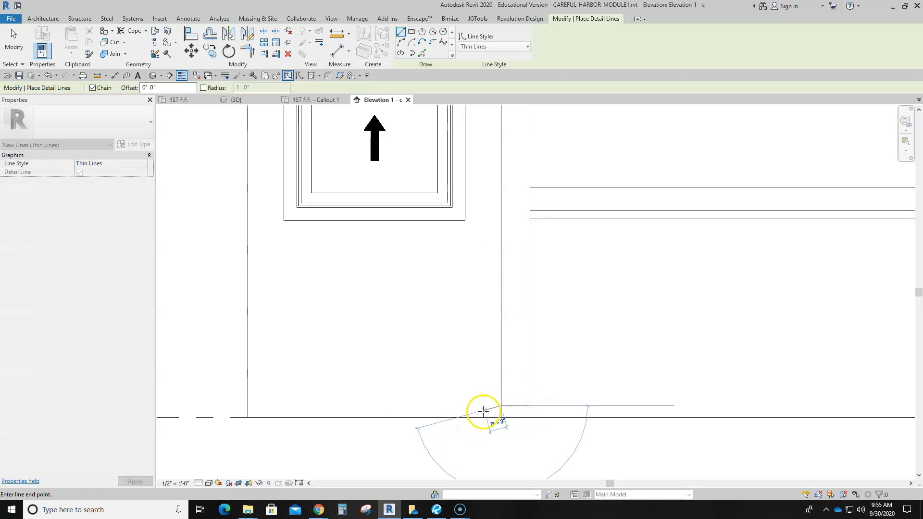
{"action": "key", "text": "Escape"}
Draw two shallow sloping detail lines below the window, from the walls on each side down to a shared low point on the floor line
{"action": "scroll", "coordinate": [485, 416], "scroll_direction": "up", "scroll_amount": 1}
{"action": "middle_click_drag", "start_coordinate": [495, 408], "coordinate": [601, 319]}
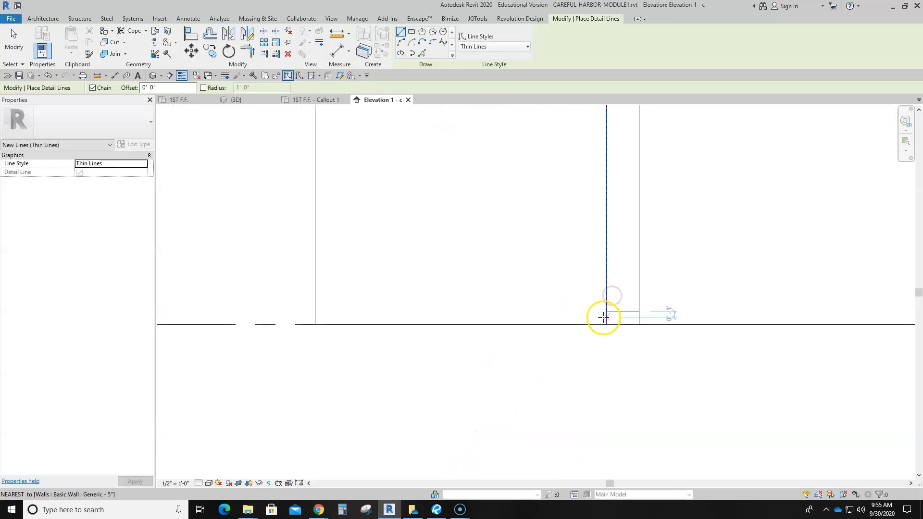
{"action": "left_click", "coordinate": [605, 319]}
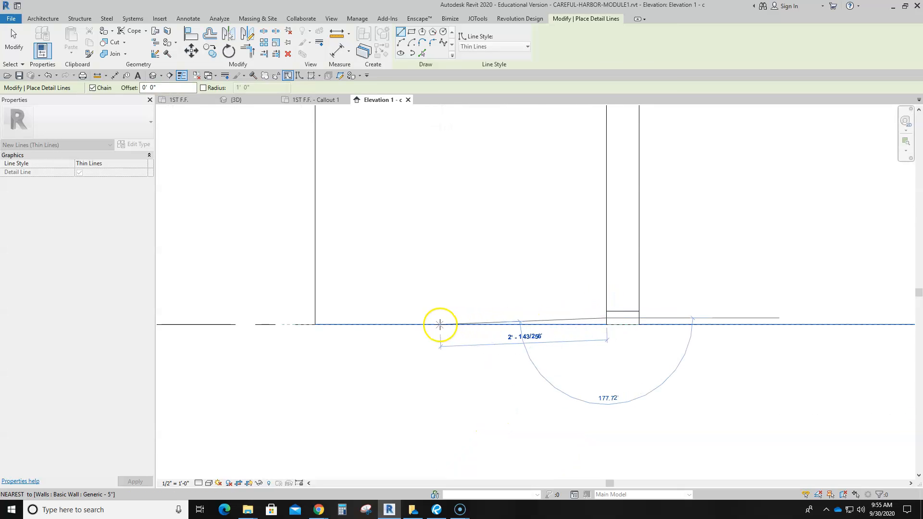
{"action": "left_click", "coordinate": [463, 324]}
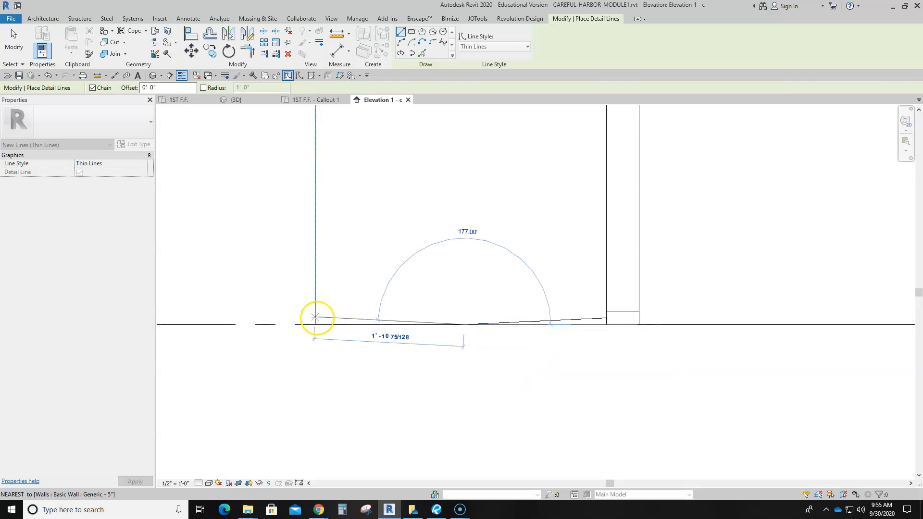
{"action": "key", "text": "Escape"}
{"action": "key", "text": "Escape"}
Start a Diagonal Crosshatch filled region and sketch a 3'-8" wide rectangular boundary over the window bay, from the ceiling to just above the floor
{"action": "scroll", "coordinate": [507, 344], "scroll_direction": "down", "scroll_amount": 2}
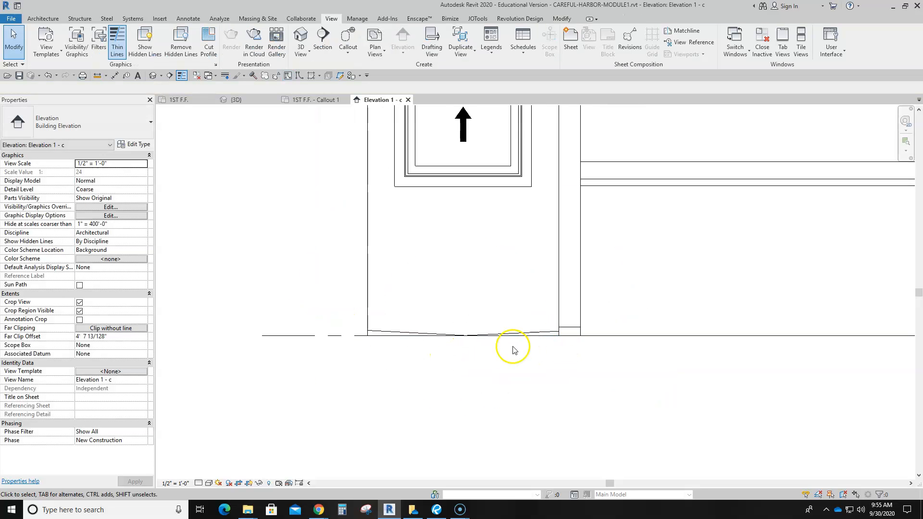
{"action": "scroll", "coordinate": [409, 356], "scroll_direction": "down", "scroll_amount": 1}
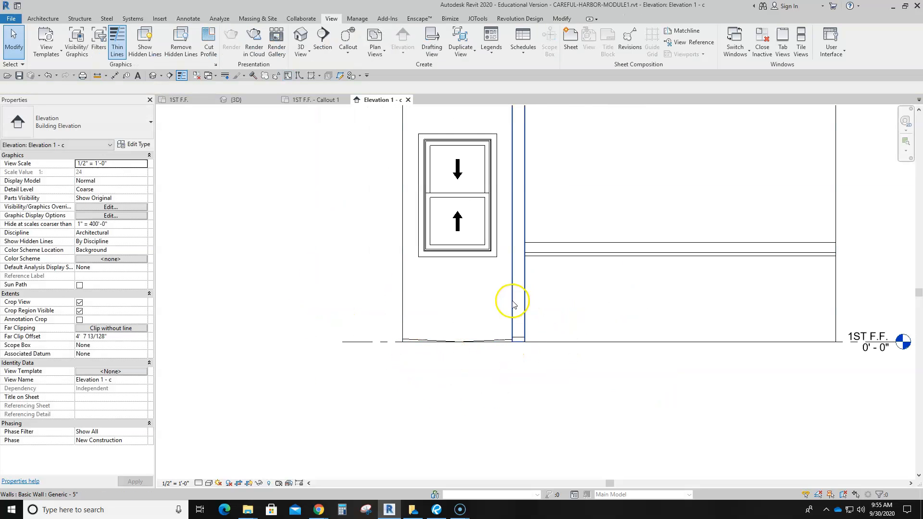
{"action": "middle_click_drag", "start_coordinate": [511, 305], "coordinate": [495, 373]}
{"action": "middle_click_drag", "start_coordinate": [498, 163], "coordinate": [498, 205]}
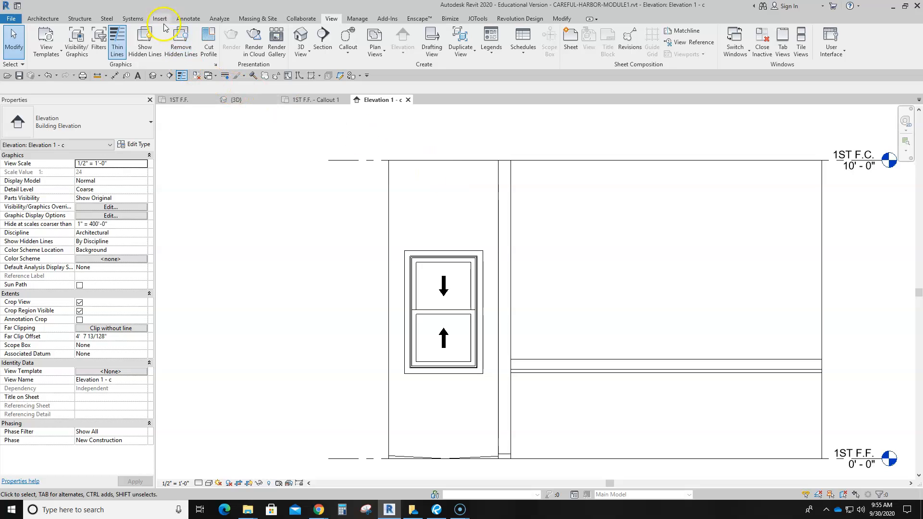
{"action": "left_click", "coordinate": [187, 18]}
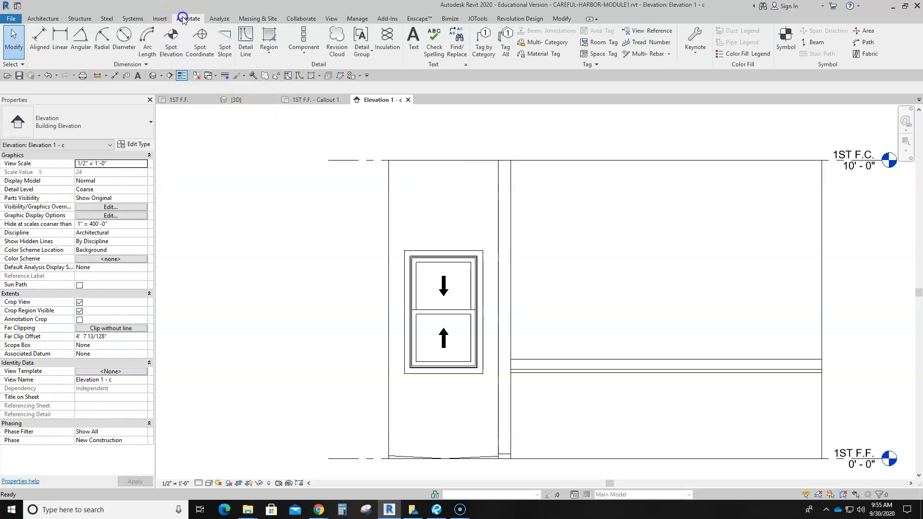
{"action": "left_click", "coordinate": [269, 37]}
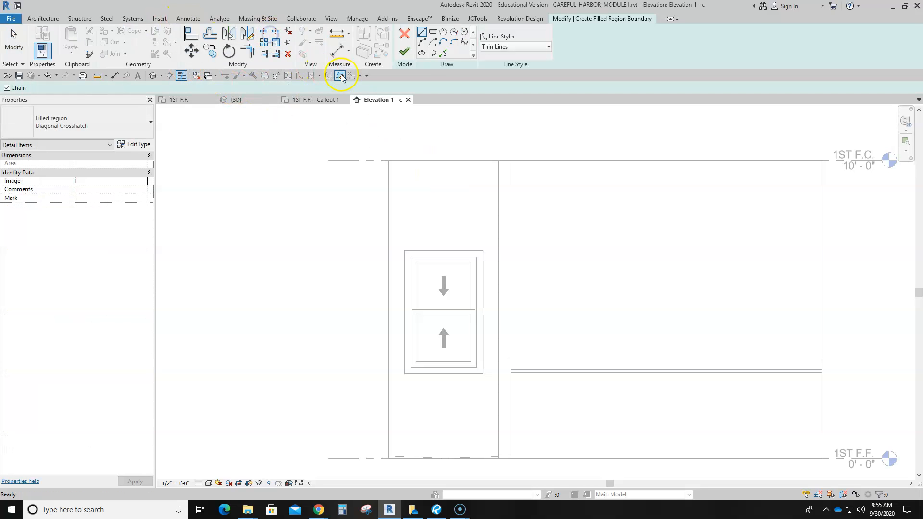
{"action": "left_click", "coordinate": [433, 32]}
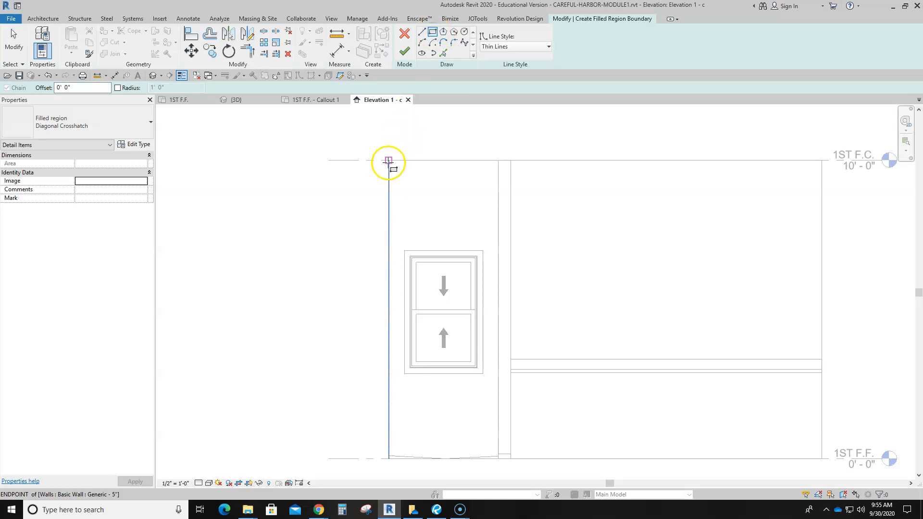
{"action": "left_click", "coordinate": [388, 163]}
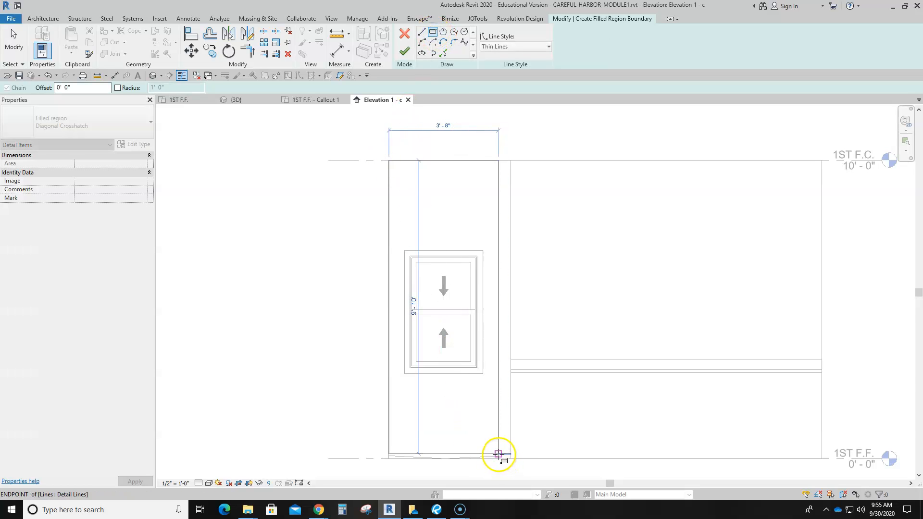
{"action": "left_click", "coordinate": [497, 458]}
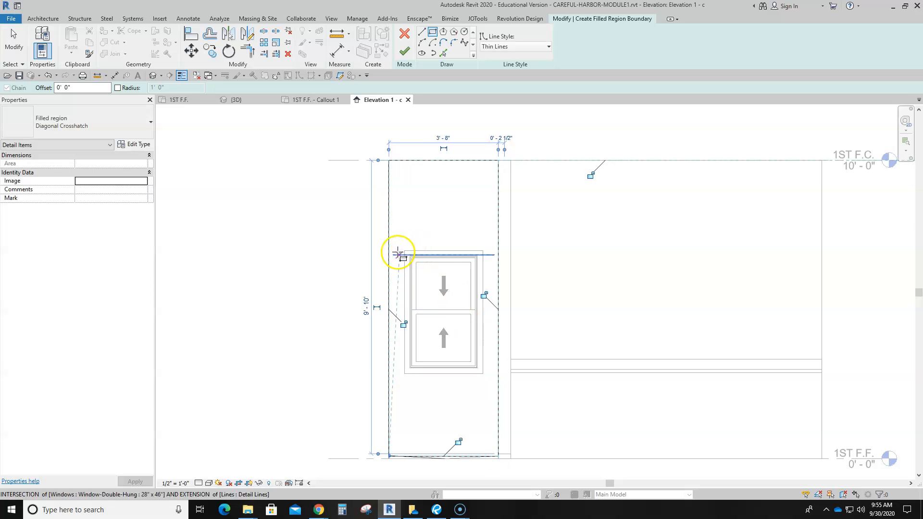
Add an inner rectangle around the window, inside its trim, as an opening in the filled region and finish the region
{"action": "scroll", "coordinate": [400, 249], "scroll_direction": "up", "scroll_amount": 5}
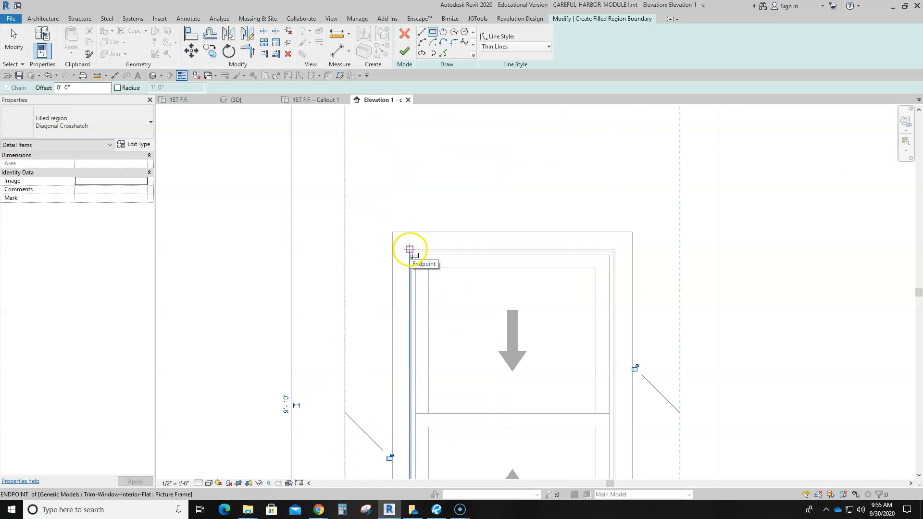
{"action": "left_click", "coordinate": [410, 248]}
{"action": "middle_click_drag", "start_coordinate": [492, 385], "coordinate": [470, 103]}
{"action": "left_click", "coordinate": [579, 302]}
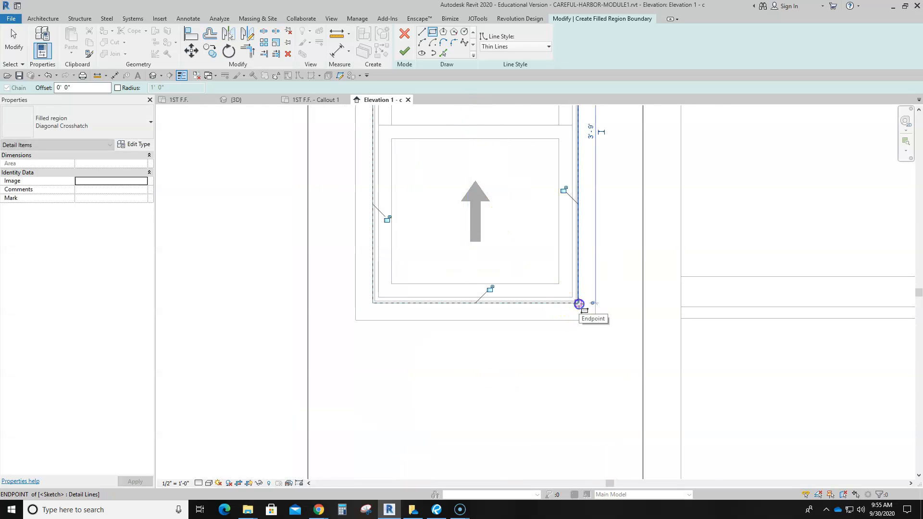
{"action": "left_click", "coordinate": [404, 51]}
{"action": "left_click", "coordinate": [195, 236]}
{"action": "scroll", "coordinate": [206, 261], "scroll_direction": "down", "scroll_amount": 5}
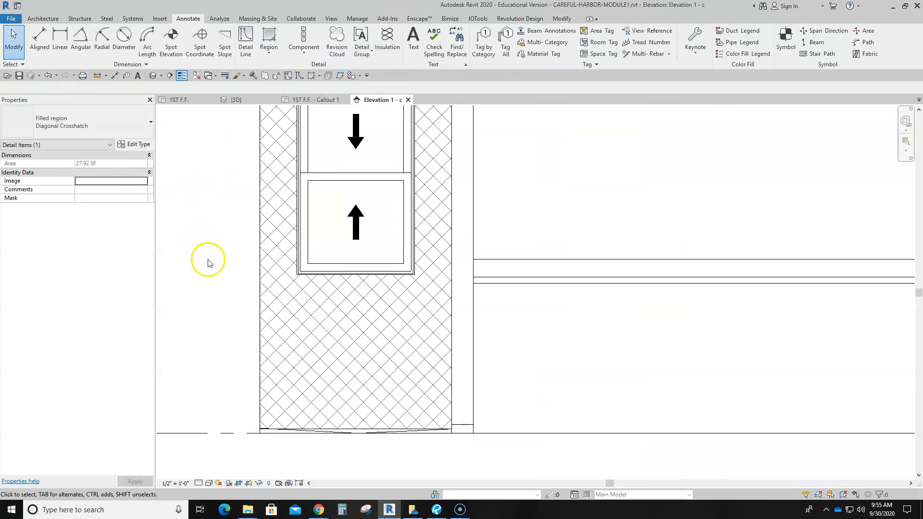
Change the filled region type's foreground fill pattern to the Crosshatch drafting pattern
{"action": "scroll", "coordinate": [363, 355], "scroll_direction": "up", "scroll_amount": 2}
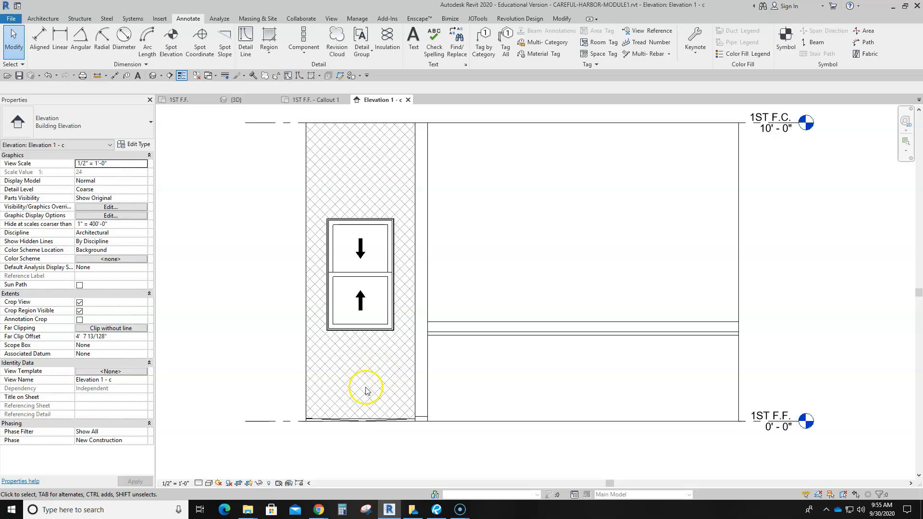
{"action": "left_click", "coordinate": [307, 390]}
{"action": "key", "text": "Escape"}
{"action": "left_click", "coordinate": [413, 358]}
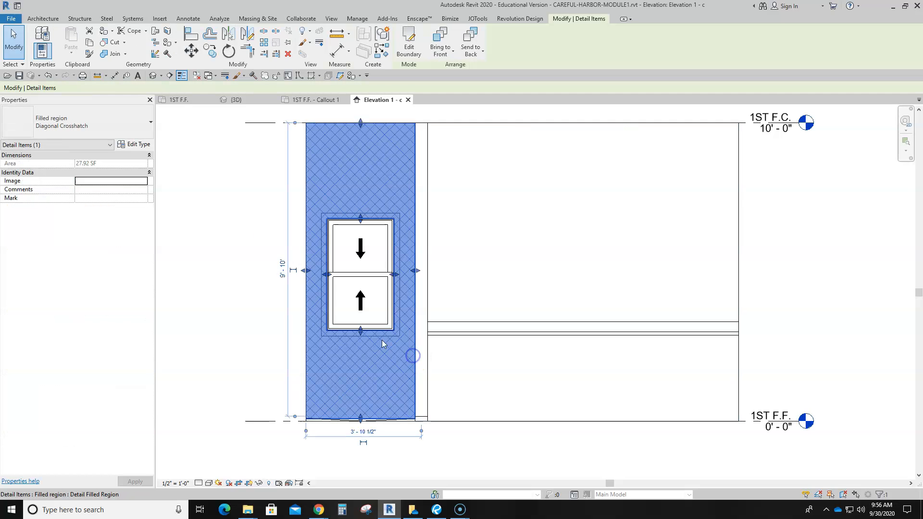
{"action": "left_click", "coordinate": [135, 144]}
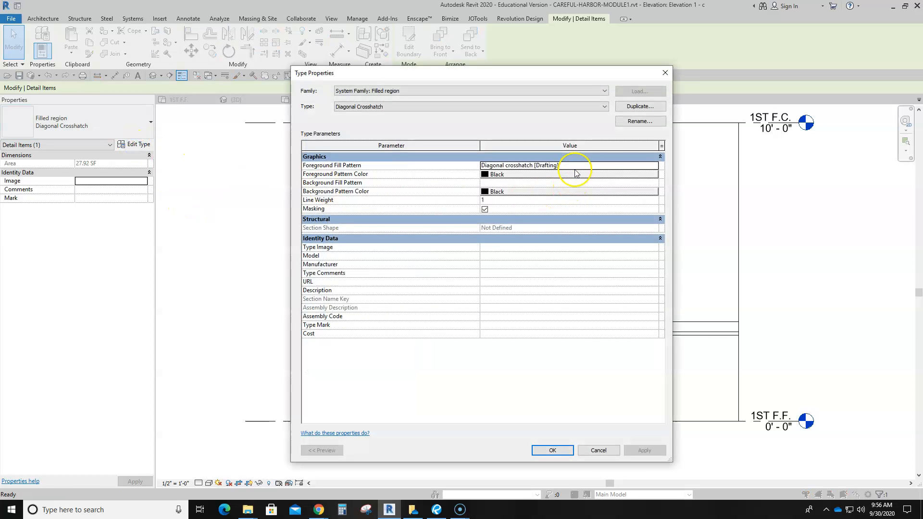
{"action": "left_click", "coordinate": [623, 171]}
{"action": "key", "text": "Escape"}
{"action": "left_click", "coordinate": [634, 165]}
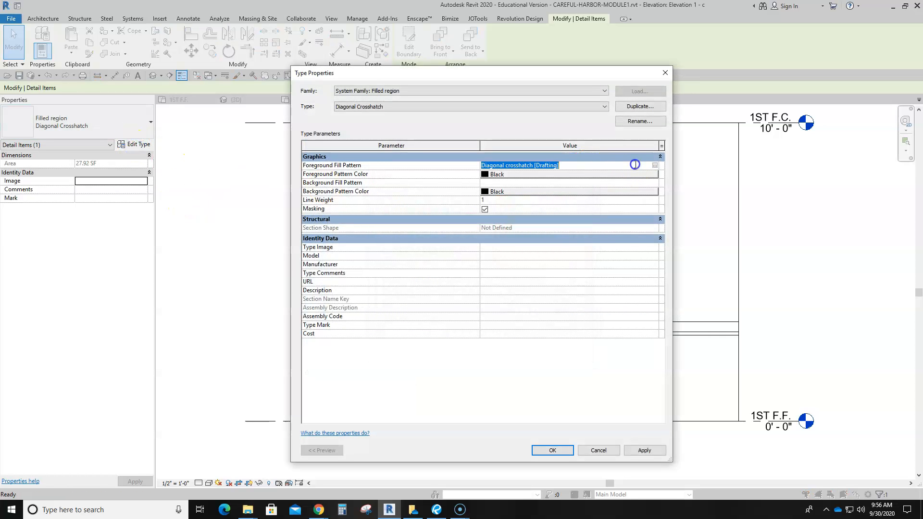
{"action": "left_click", "coordinate": [653, 165]}
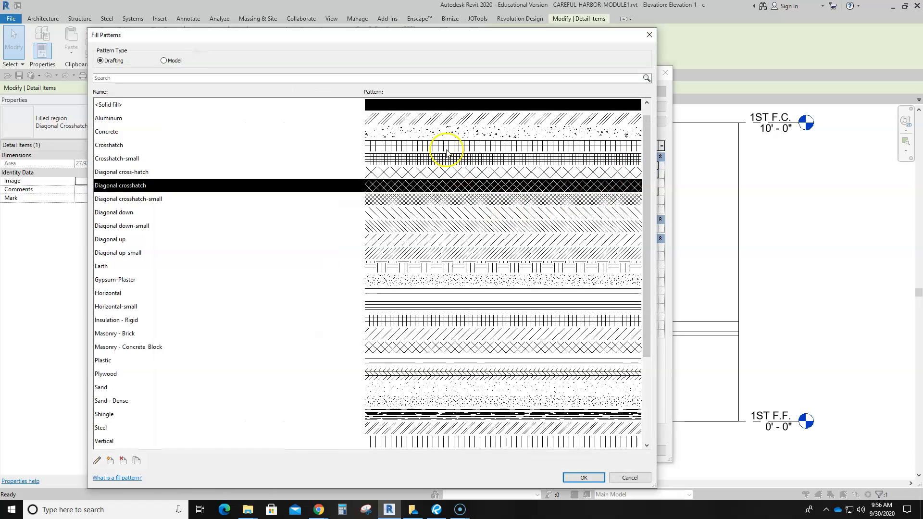
{"action": "left_click", "coordinate": [441, 146]}
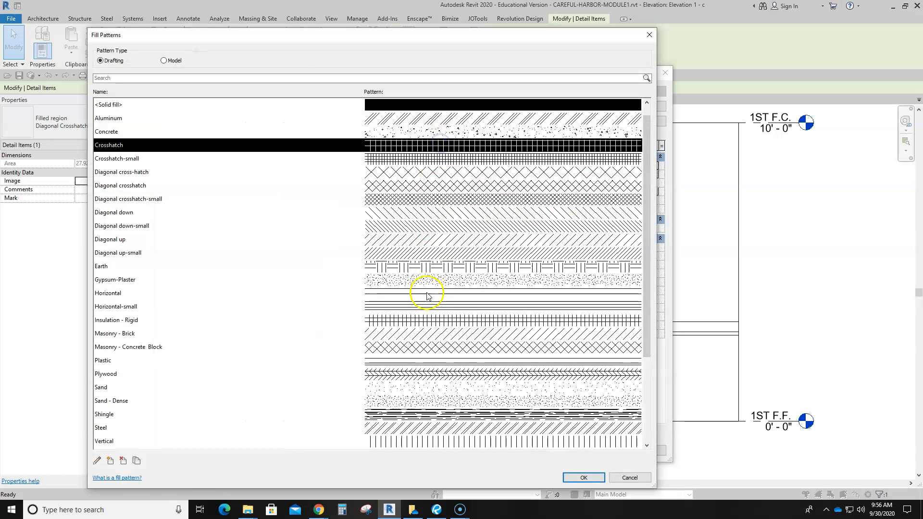
{"action": "scroll", "coordinate": [446, 352], "scroll_direction": "down", "scroll_amount": 3}
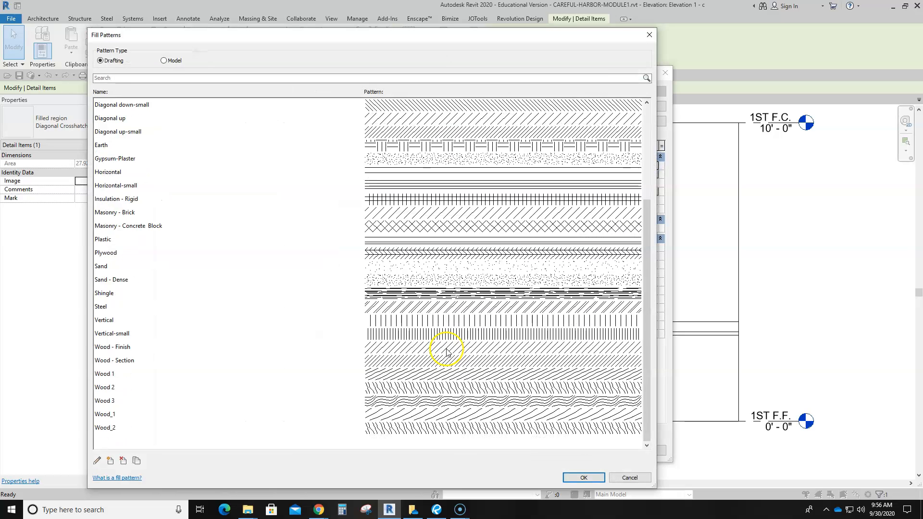
{"action": "scroll", "coordinate": [472, 370], "scroll_direction": "up", "scroll_amount": 4}
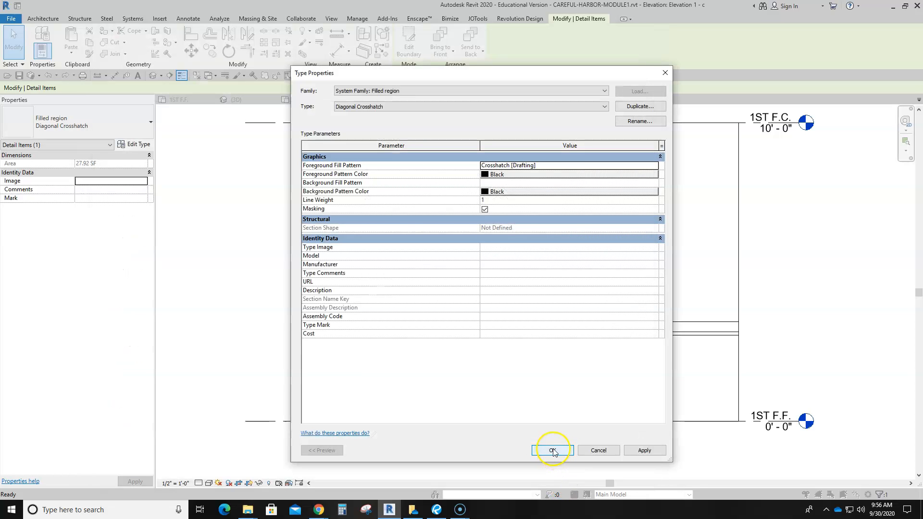
{"action": "left_click", "coordinate": [553, 451]}
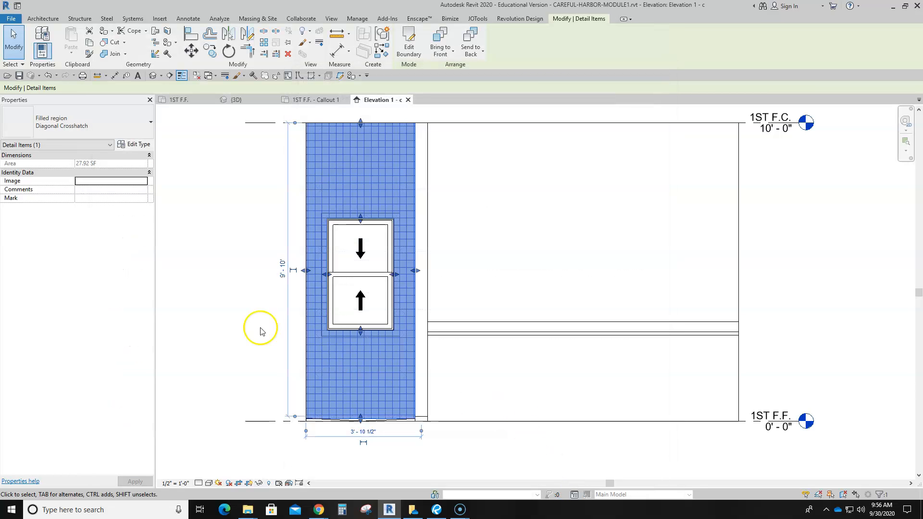
{"action": "left_click", "coordinate": [237, 294]}
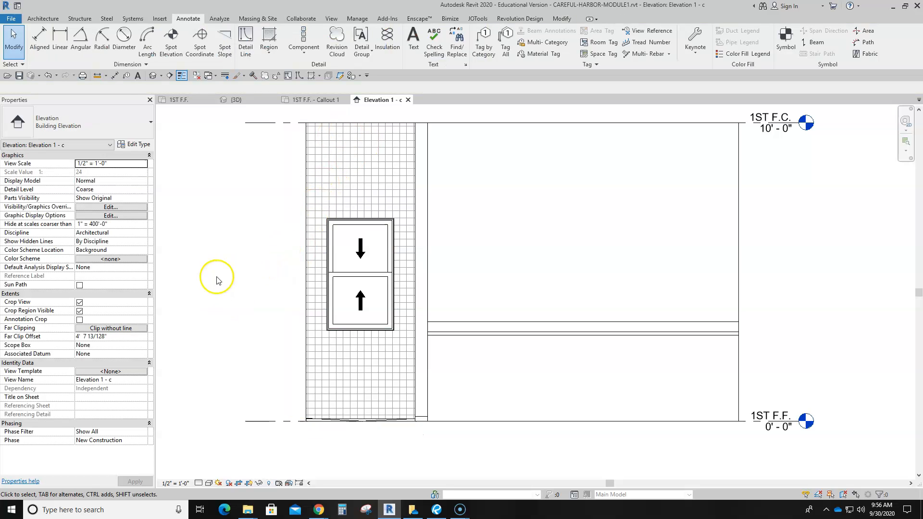
{"action": "middle_click_drag", "start_coordinate": [221, 259], "coordinate": [285, 285]}
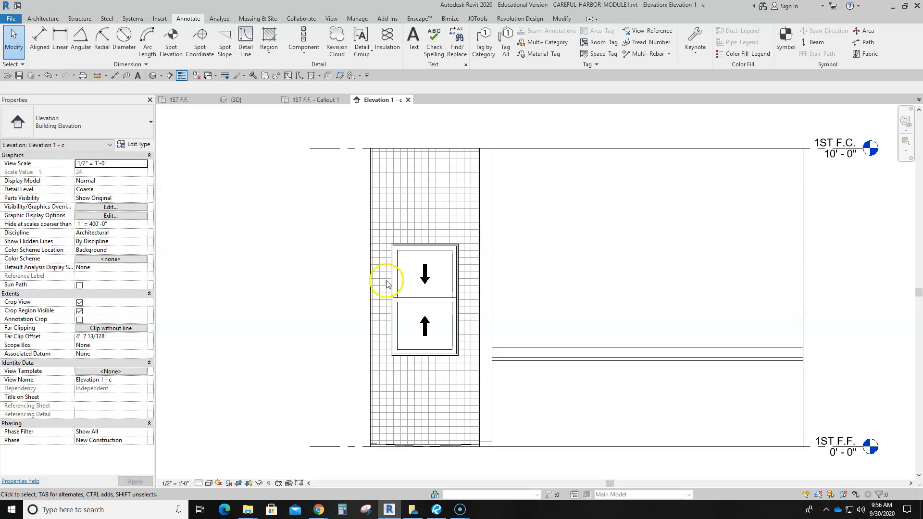
{"action": "middle_click_drag", "start_coordinate": [601, 367], "coordinate": [569, 313]}
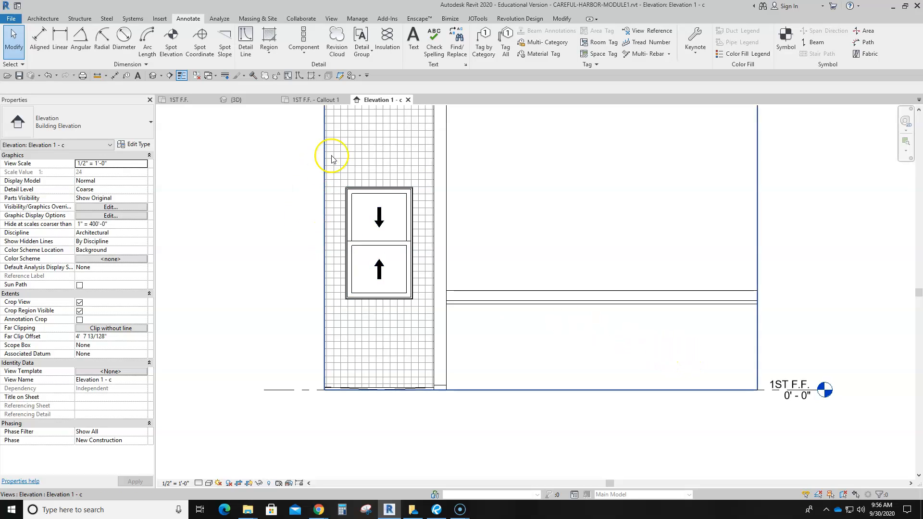
Draw a horizontal detail line below the countertop, above the floor, spanning from the partition to the far wall
{"action": "left_click", "coordinate": [241, 45]}
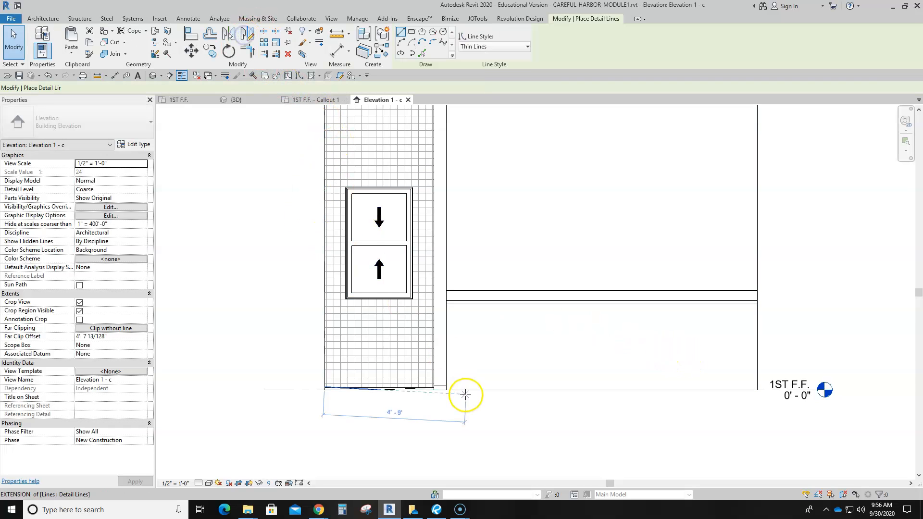
{"action": "left_click", "coordinate": [448, 357]}
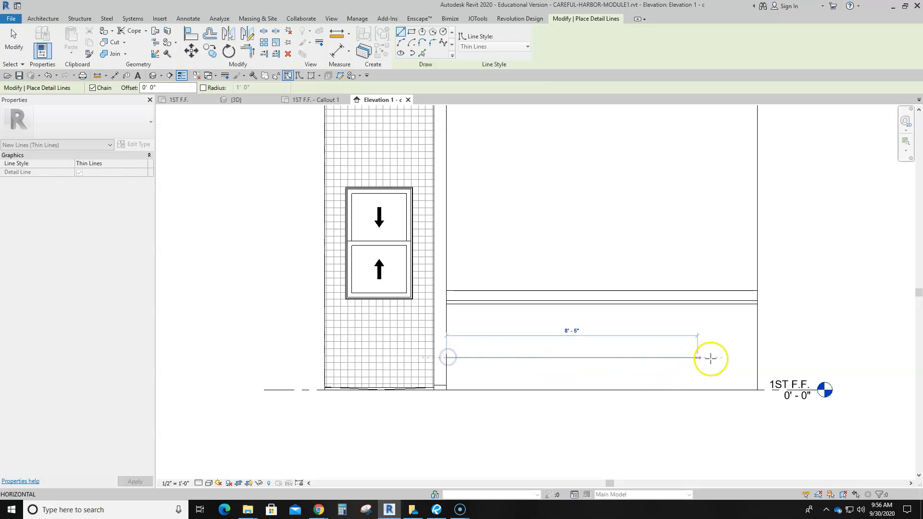
{"action": "left_click", "coordinate": [757, 358]}
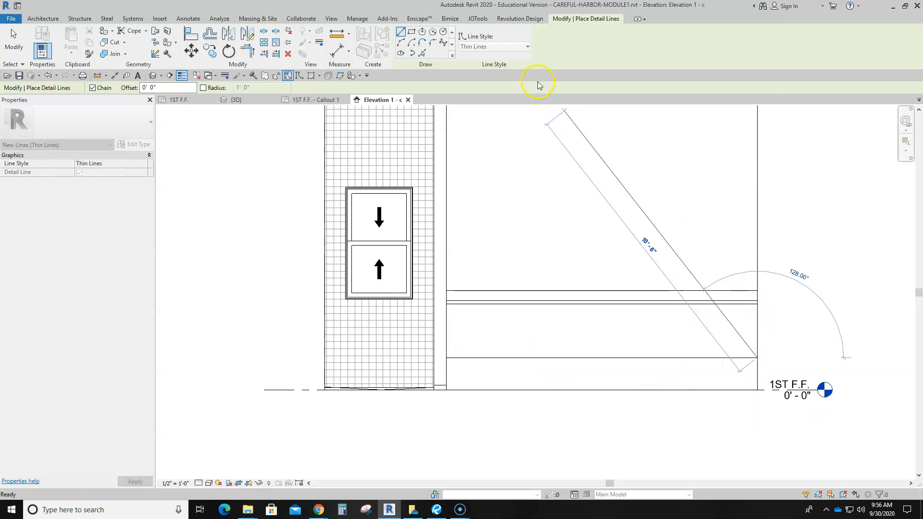
{"action": "key", "text": "Escape"}
Draw a detail-line rectangle about 2'-8" by 1'-6" just below the middle of the countertop
{"action": "left_click", "coordinate": [412, 32]}
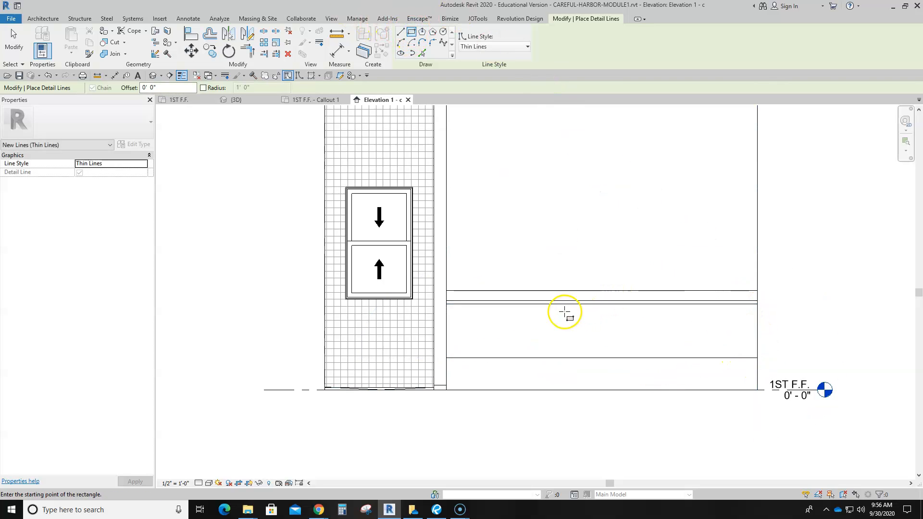
{"action": "left_click", "coordinate": [558, 309]}
{"action": "left_click", "coordinate": [638, 353]}
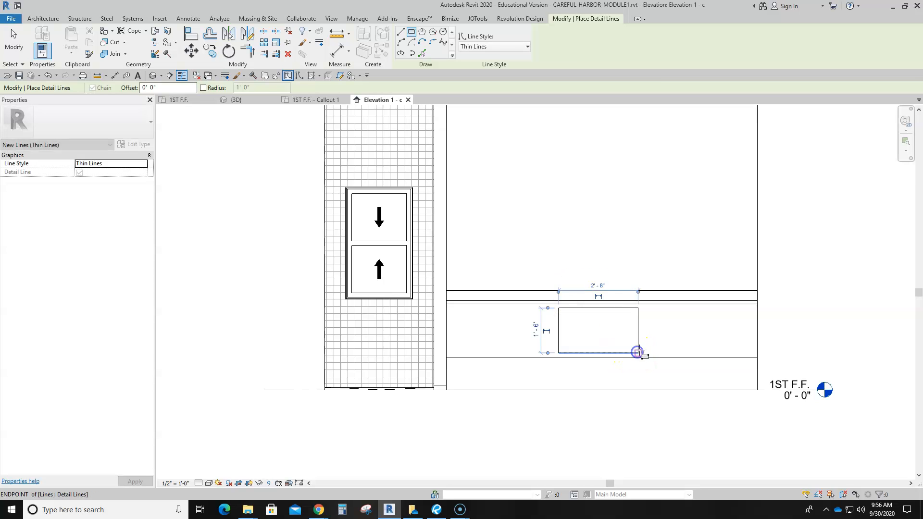
Draw a drawer front about 2'-10" by 4" beside the far wall and a taller rectangle of equal width beneath it
{"action": "left_click", "coordinate": [666, 309]}
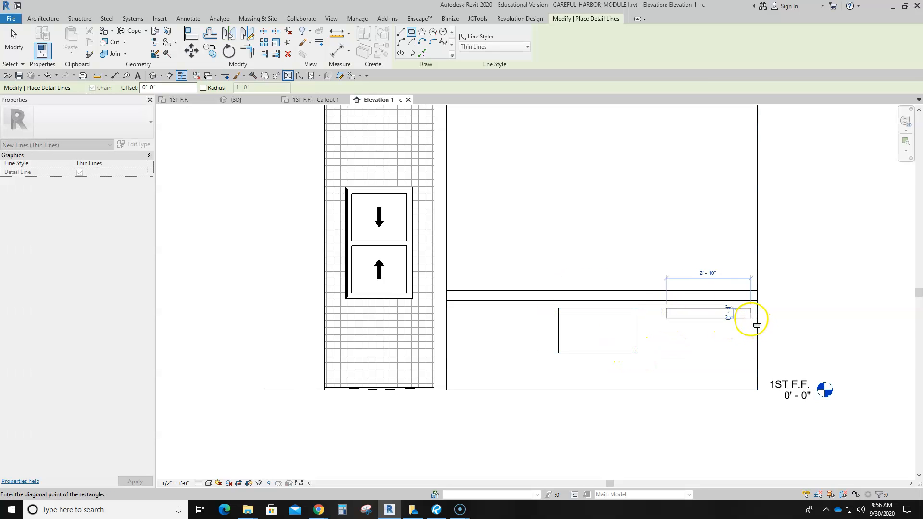
{"action": "left_click", "coordinate": [750, 318]}
{"action": "left_click", "coordinate": [665, 321]}
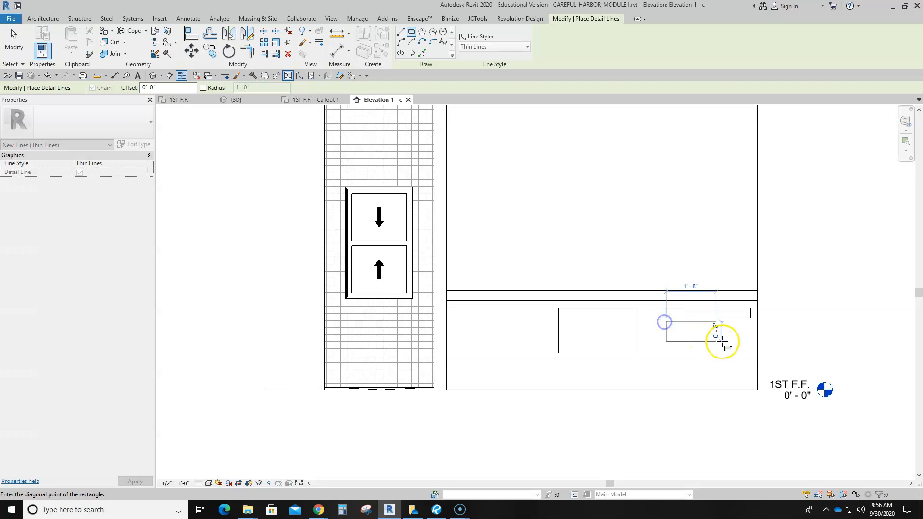
{"action": "left_click", "coordinate": [750, 357]}
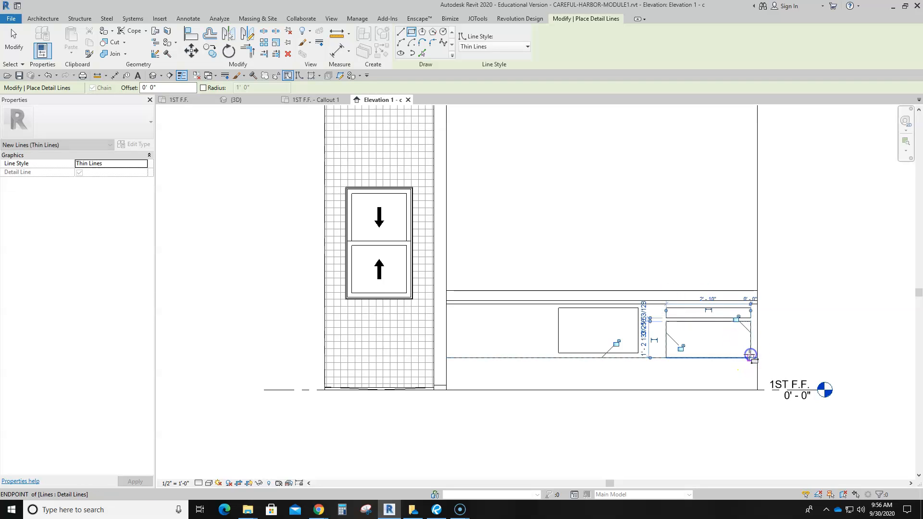
Add a thin rectangular handle about 2 3/4" wide near the upper edge of each of the two drawer fronts
{"action": "scroll", "coordinate": [704, 316], "scroll_direction": "up", "scroll_amount": 5}
{"action": "left_click", "coordinate": [690, 301]}
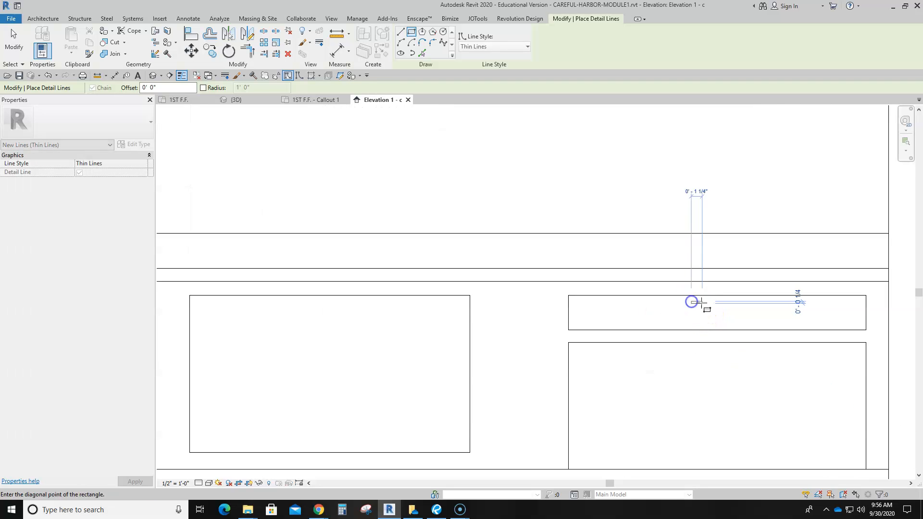
{"action": "left_click", "coordinate": [715, 303]}
{"action": "left_click", "coordinate": [692, 347]}
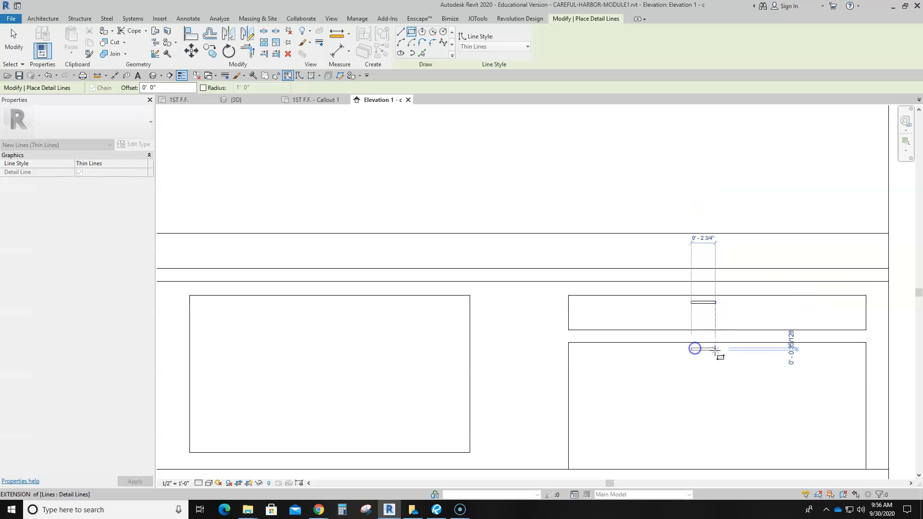
{"action": "left_click", "coordinate": [717, 352]}
{"action": "scroll", "coordinate": [714, 366], "scroll_direction": "down", "scroll_amount": 3}
{"action": "key", "text": "Escape"}
{"action": "key", "text": "Escape"}
Draw two closely spaced horizontal detail lines across the middle of the 2'-8" wide cabinet rectangle
{"action": "scroll", "coordinate": [649, 416], "scroll_direction": "down", "scroll_amount": 1}
{"action": "middle_click_drag", "start_coordinate": [617, 435], "coordinate": [636, 299]}
{"action": "scroll", "coordinate": [577, 315], "scroll_direction": "down", "scroll_amount": 2}
{"action": "scroll", "coordinate": [558, 277], "scroll_direction": "up", "scroll_amount": 2}
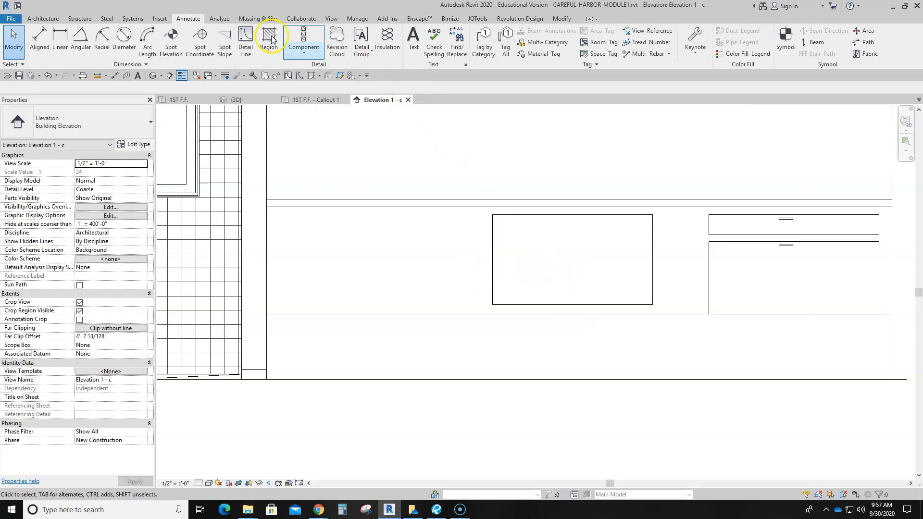
{"action": "left_click", "coordinate": [253, 36]}
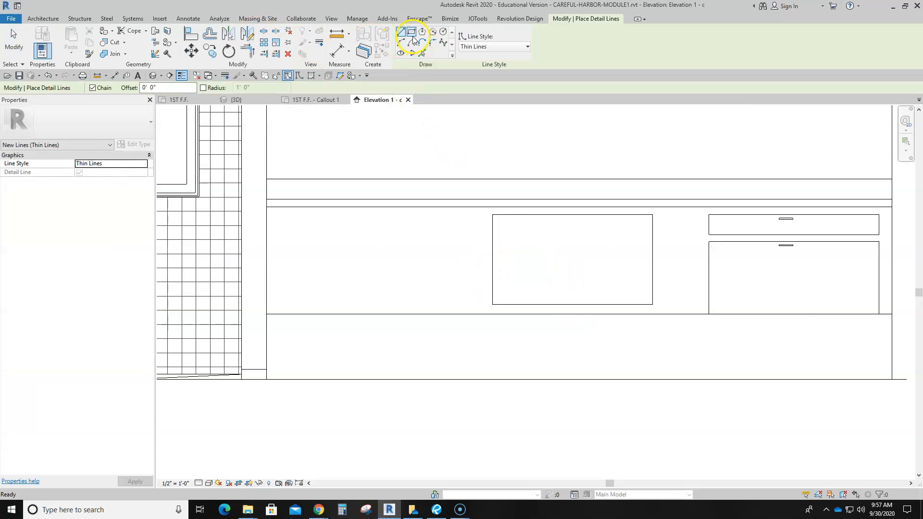
{"action": "left_click", "coordinate": [496, 260]}
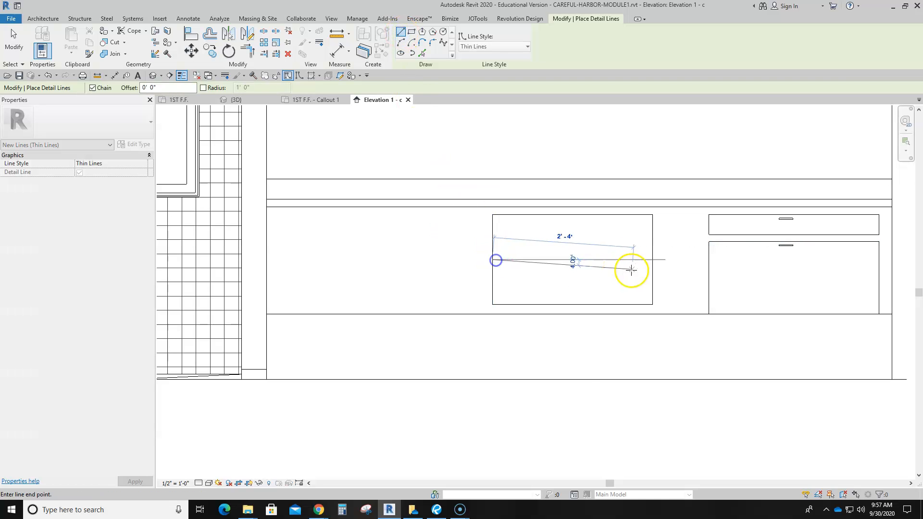
{"action": "left_click", "coordinate": [651, 259]}
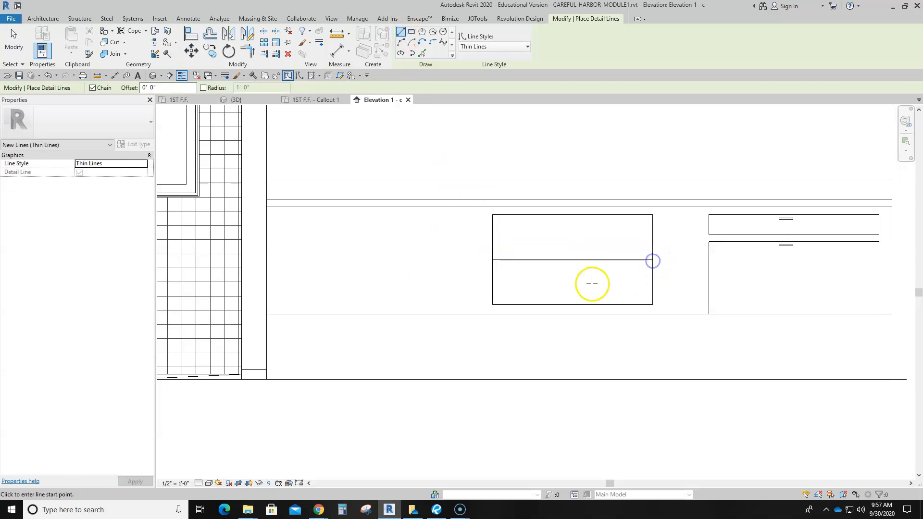
{"action": "left_click", "coordinate": [493, 264]}
{"action": "left_click", "coordinate": [651, 264]}
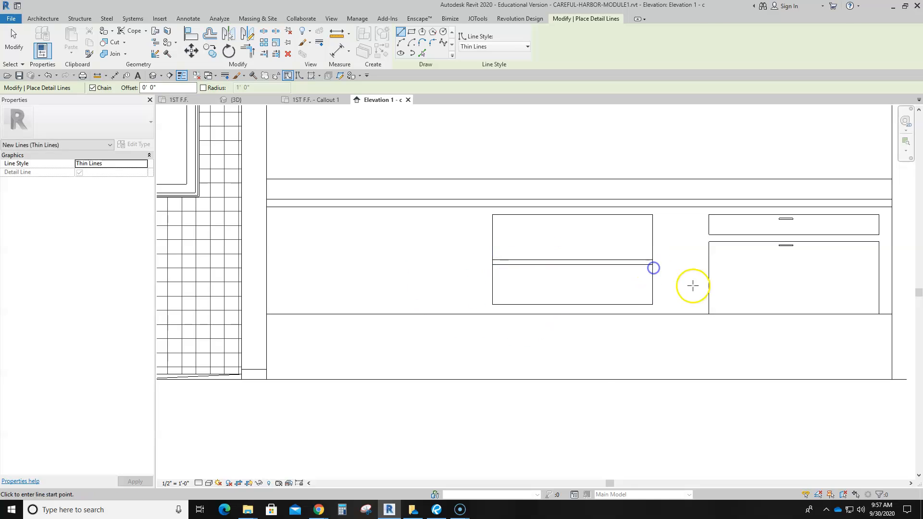
{"action": "key", "text": "Escape"}
{"action": "key", "text": "Escape"}
Nudge the lower drawer front's bottom edge up slightly, clear of the long horizontal line beneath the cabinets
{"action": "left_click", "coordinate": [750, 314]}
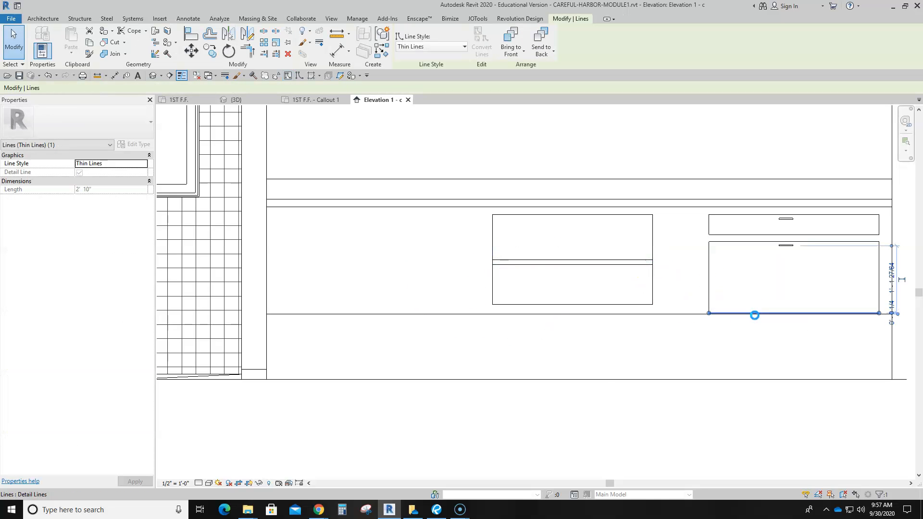
{"action": "key", "text": "Escape"}
{"action": "scroll", "coordinate": [682, 346], "scroll_direction": "down", "scroll_amount": 3}
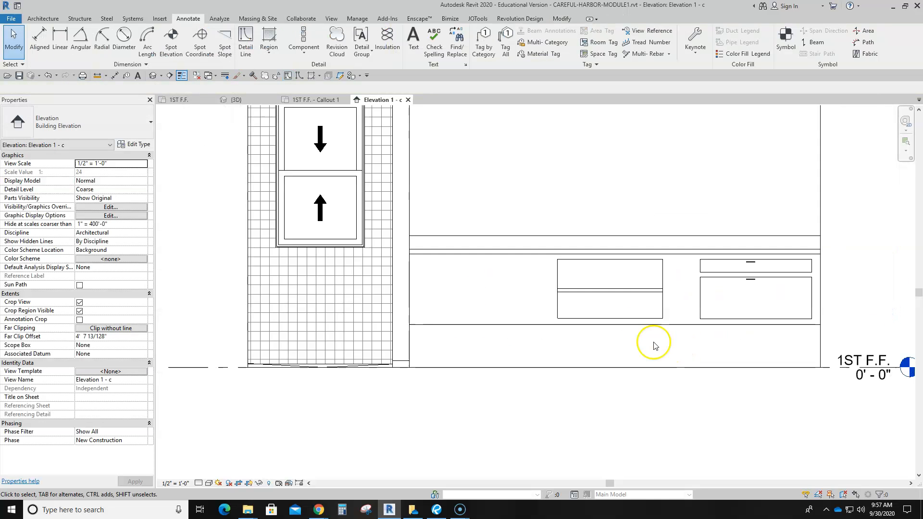
{"action": "scroll", "coordinate": [505, 295], "scroll_direction": "down", "scroll_amount": 2}
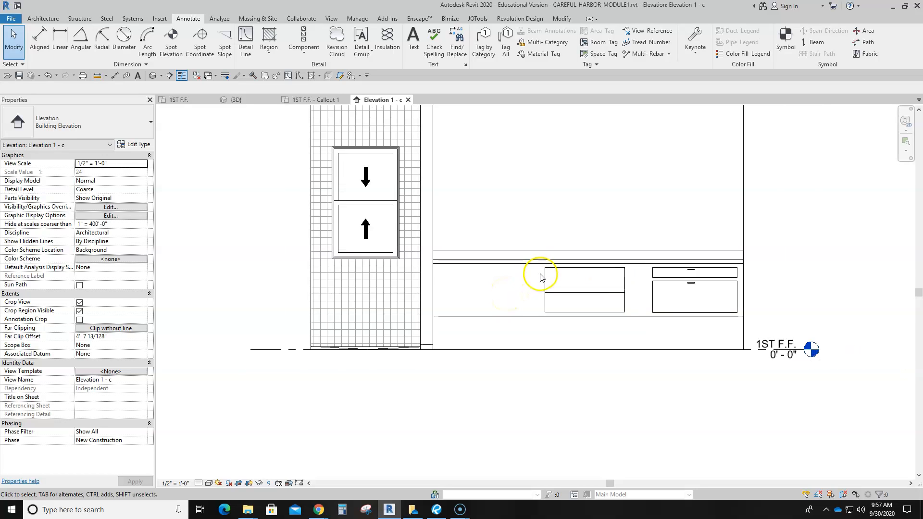
{"action": "scroll", "coordinate": [529, 303], "scroll_direction": "down", "scroll_amount": 1}
Draw a faucet as a detail-line rectangle about 1" wide and 9" tall, standing on the countertop above the middle cabinet
{"action": "scroll", "coordinate": [552, 305], "scroll_direction": "up", "scroll_amount": 3}
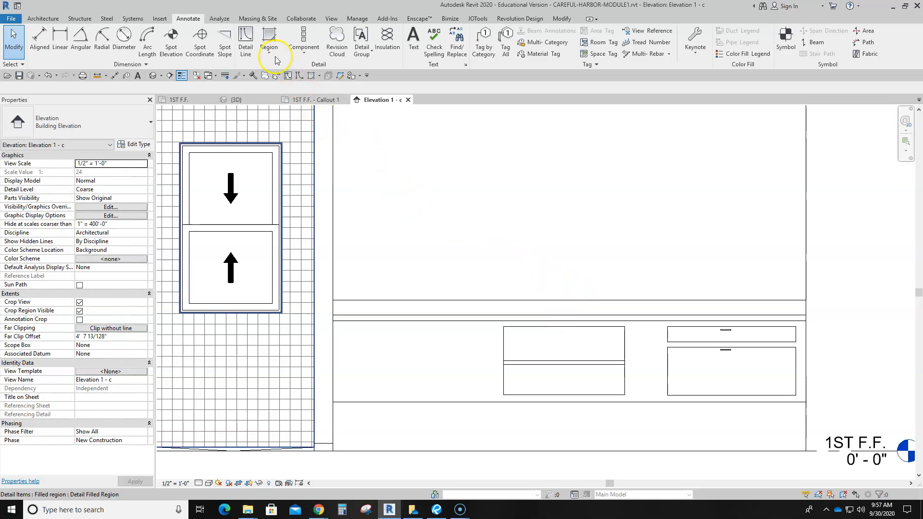
{"action": "left_click", "coordinate": [246, 35]}
{"action": "left_click", "coordinate": [410, 32]}
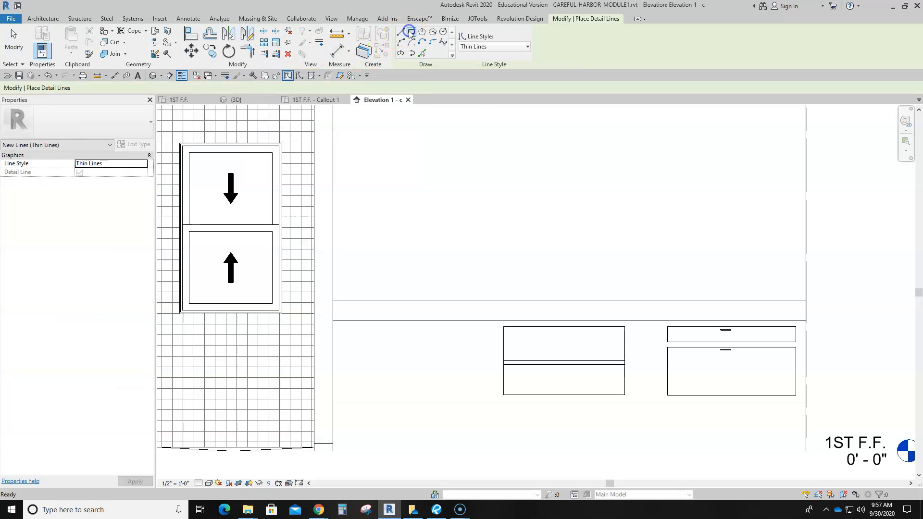
{"action": "left_click", "coordinate": [561, 314]}
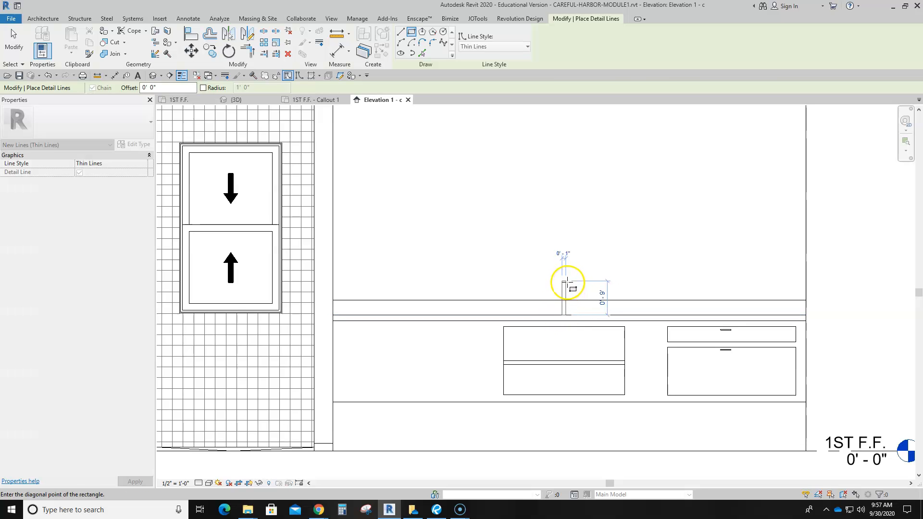
{"action": "left_click", "coordinate": [567, 283]}
{"action": "key", "text": "Escape"}
{"action": "key", "text": "Escape"}
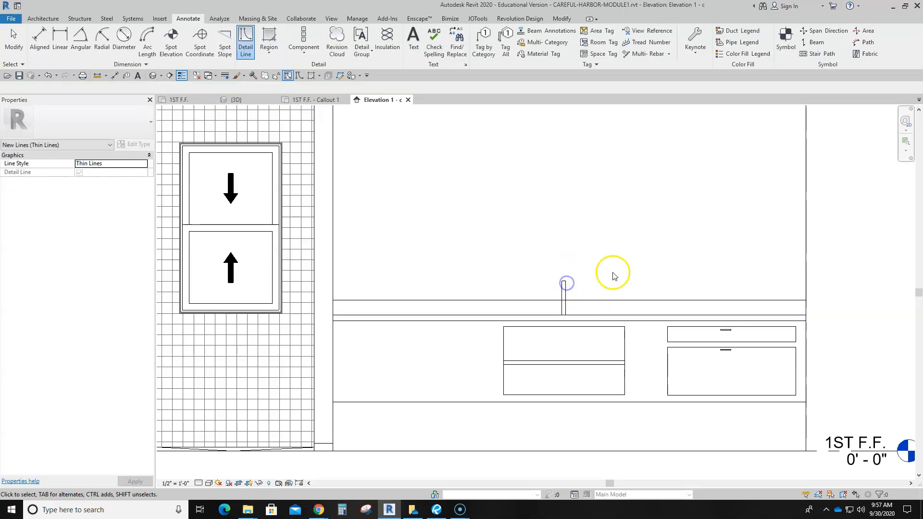
Draw a wide detail-line rectangle on the wall above the countertop, spanning from the partition to the far wall
{"action": "scroll", "coordinate": [613, 272], "scroll_direction": "down", "scroll_amount": 2}
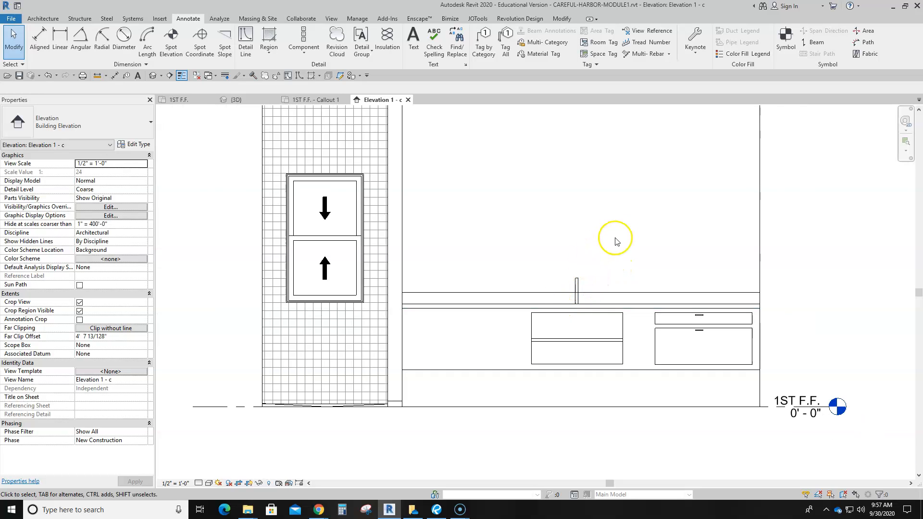
{"action": "scroll", "coordinate": [629, 231], "scroll_direction": "down", "scroll_amount": 2}
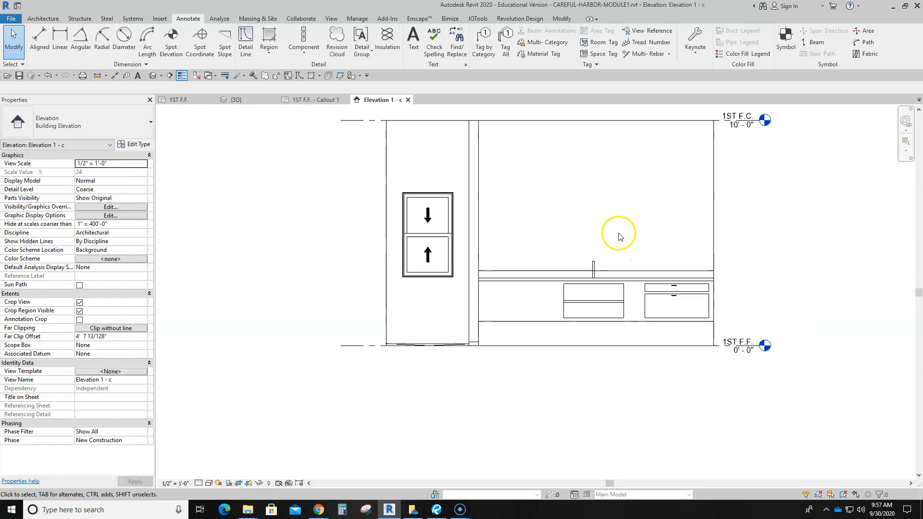
{"action": "left_click", "coordinate": [246, 41]}
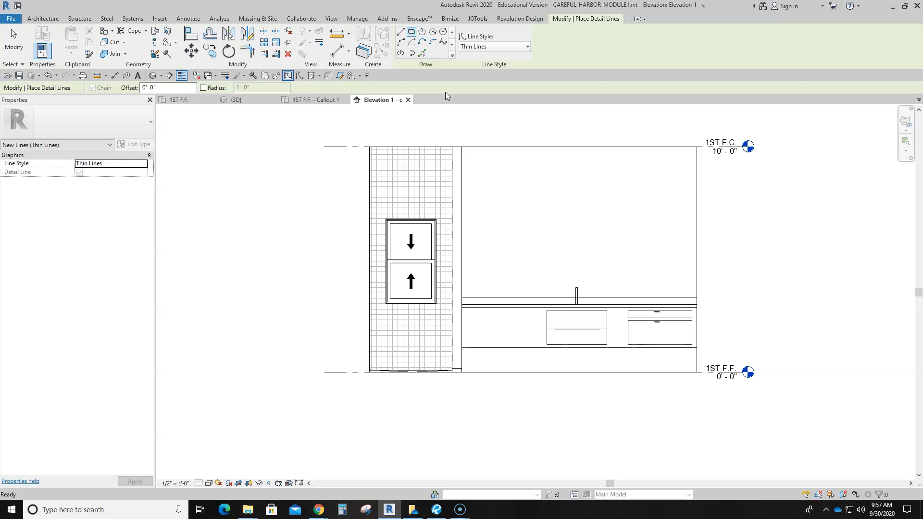
{"action": "left_click", "coordinate": [462, 193]}
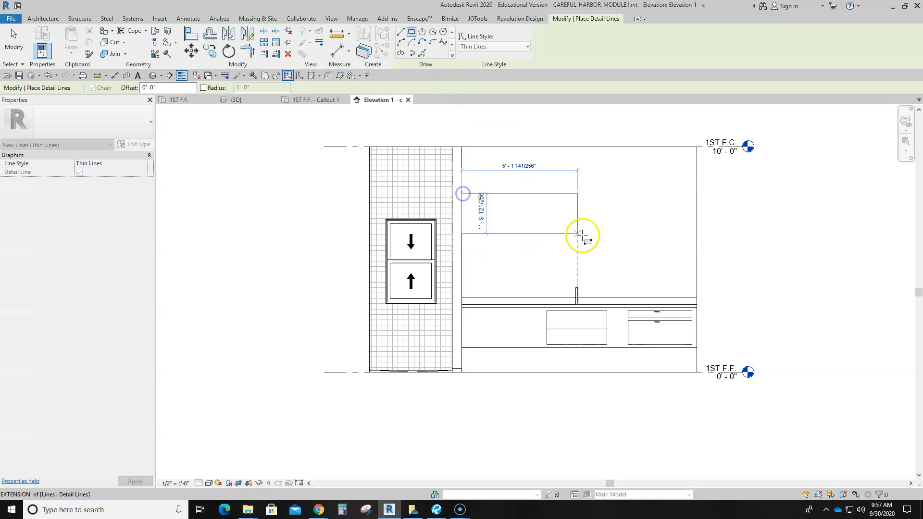
{"action": "left_click", "coordinate": [696, 276]}
{"action": "key", "text": "Escape"}
{"action": "key", "text": "Escape"}
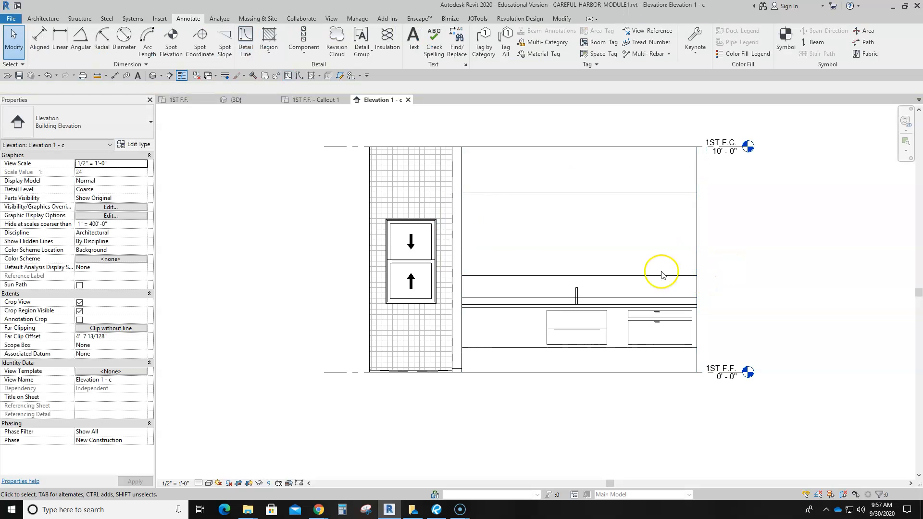
Draw a small detail-line circle for a light just above the wide wall rectangle, near the partition
{"action": "left_click", "coordinate": [251, 43]}
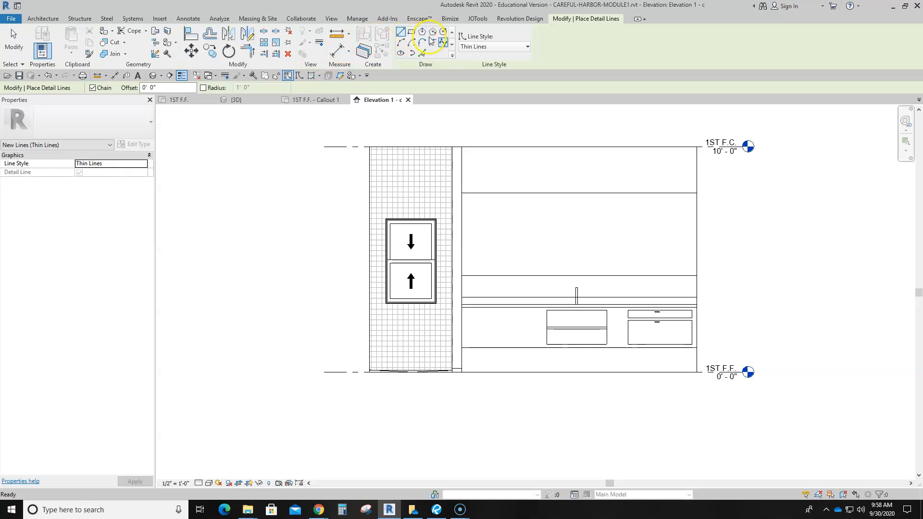
{"action": "left_click", "coordinate": [443, 32]}
{"action": "left_click", "coordinate": [508, 179]}
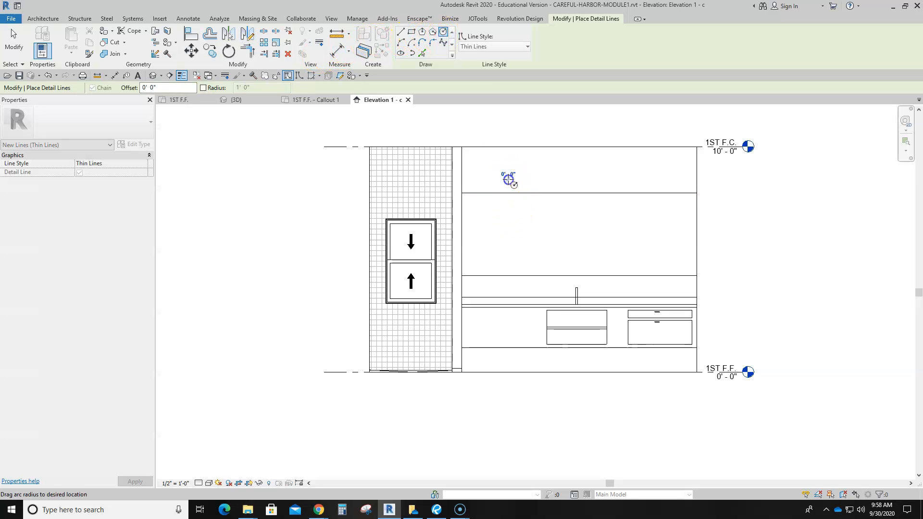
{"action": "left_click", "coordinate": [512, 181]}
{"action": "key", "text": "Escape"}
{"action": "key", "text": "Escape"}
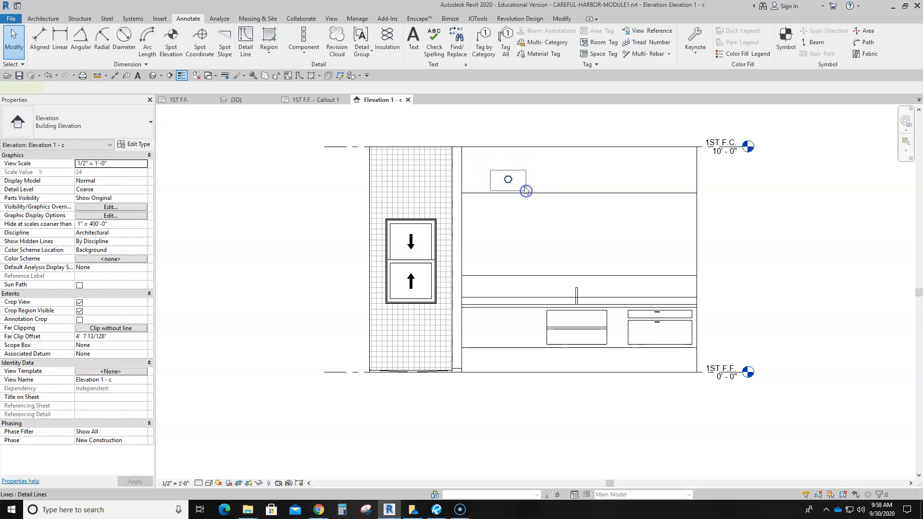
Copy the small light circle horizontally about 2'-7" toward the far wall
{"action": "left_click", "coordinate": [526, 190]}
{"action": "key", "text": "c"}
{"action": "key", "text": "o"}
{"action": "left_click", "coordinate": [514, 165]}
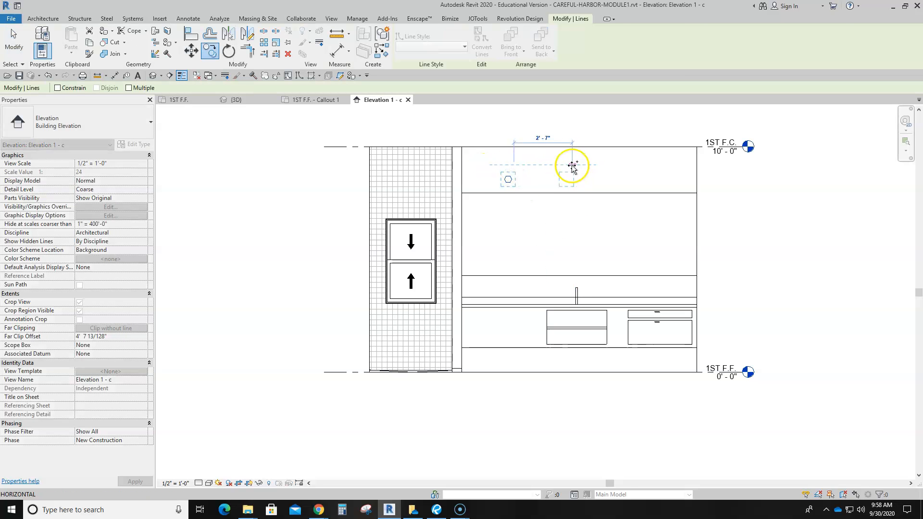
{"action": "left_click", "coordinate": [572, 166]}
{"action": "key", "text": "Escape"}
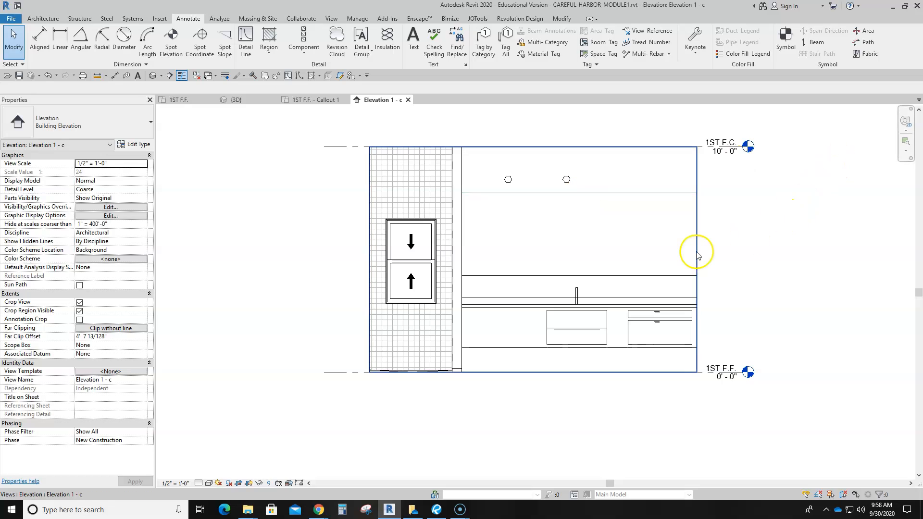
{"action": "scroll", "coordinate": [574, 299], "scroll_direction": "up", "scroll_amount": 6}
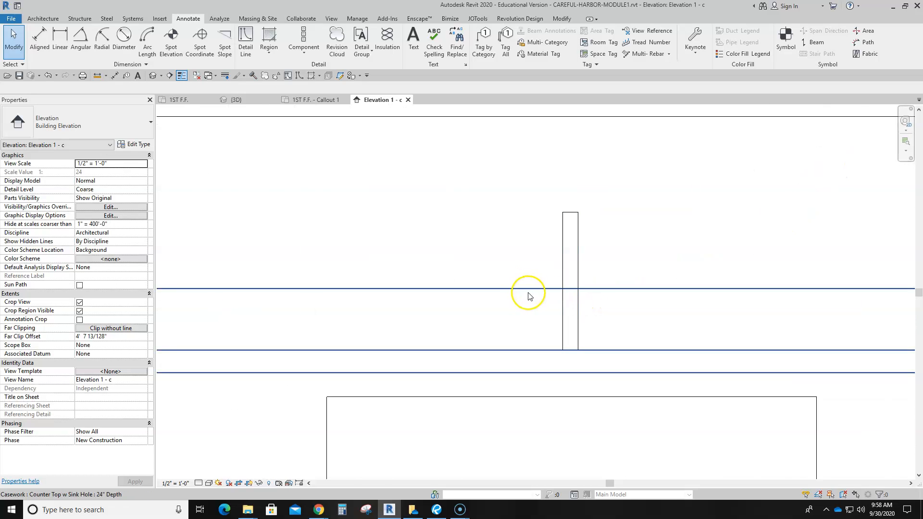
{"action": "scroll", "coordinate": [633, 296], "scroll_direction": "down", "scroll_amount": 5}
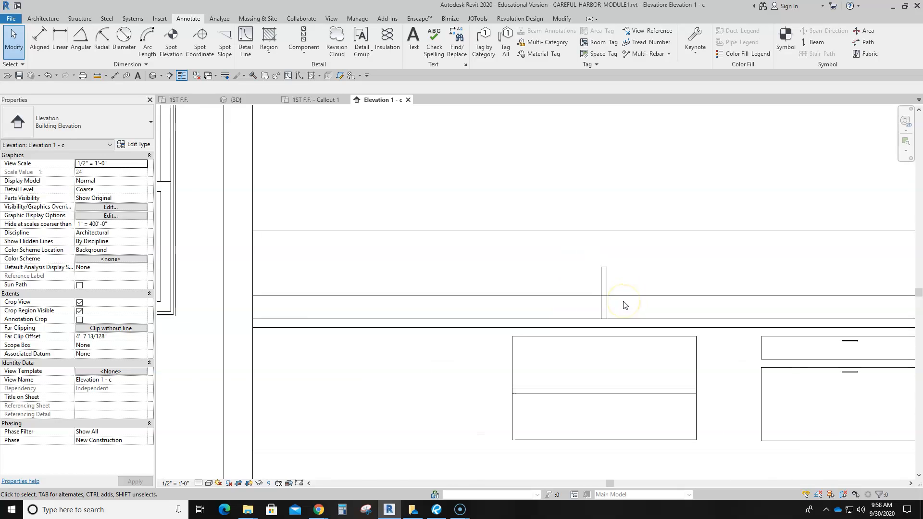
{"action": "scroll", "coordinate": [646, 308], "scroll_direction": "down", "scroll_amount": 4}
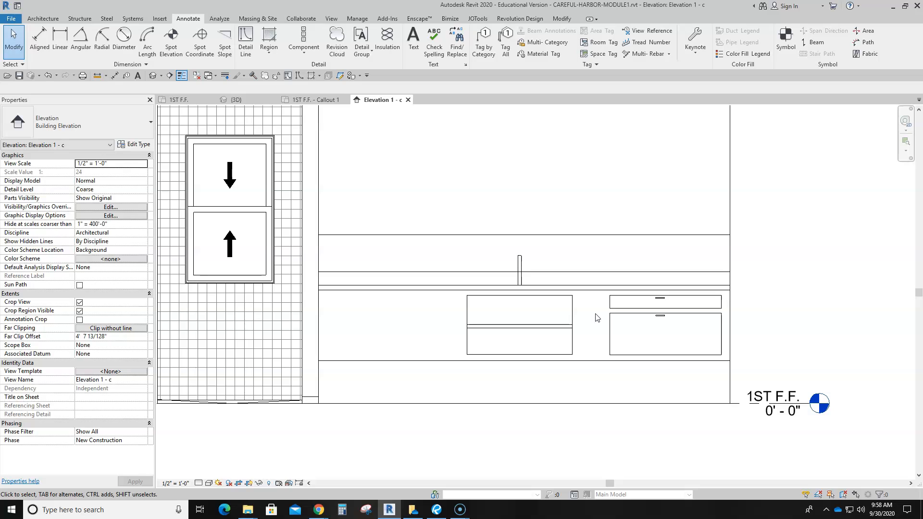
{"action": "middle_click_drag", "start_coordinate": [605, 316], "coordinate": [608, 335]}
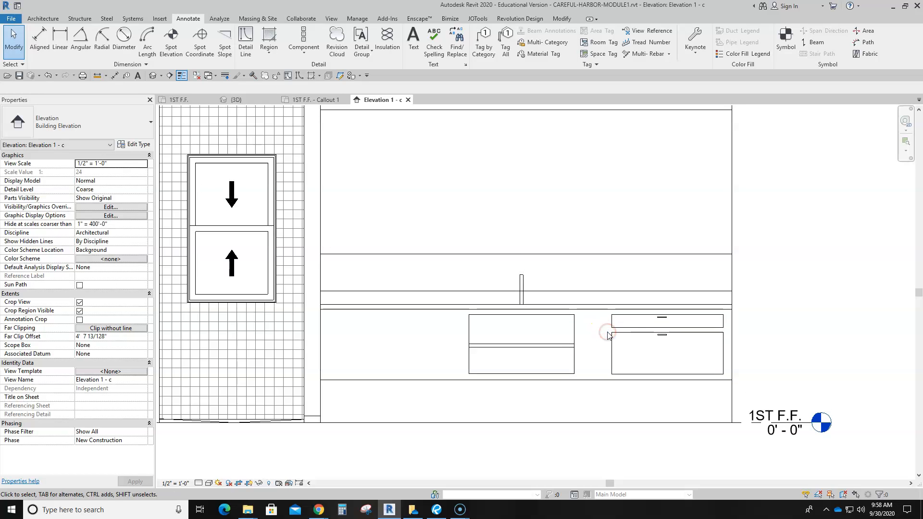
{"action": "scroll", "coordinate": [607, 335], "scroll_direction": "down", "scroll_amount": 3}
{"action": "middle_click_drag", "start_coordinate": [655, 291], "coordinate": [667, 301]}
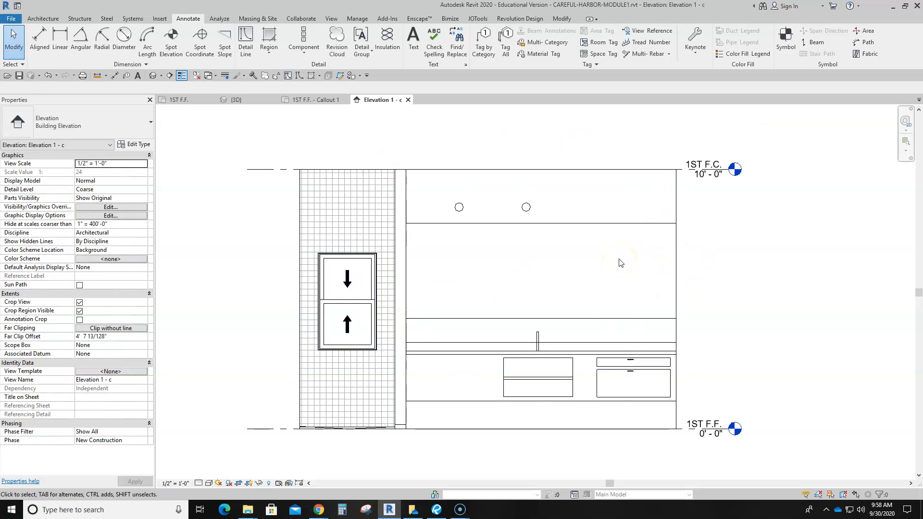
Switch to Bluebeam Revu and examine the Laundry Room 2_A and BATH 9_A elevations on the INTERIOR sheet as a detailing reference
{"action": "left_click", "coordinate": [434, 510]}
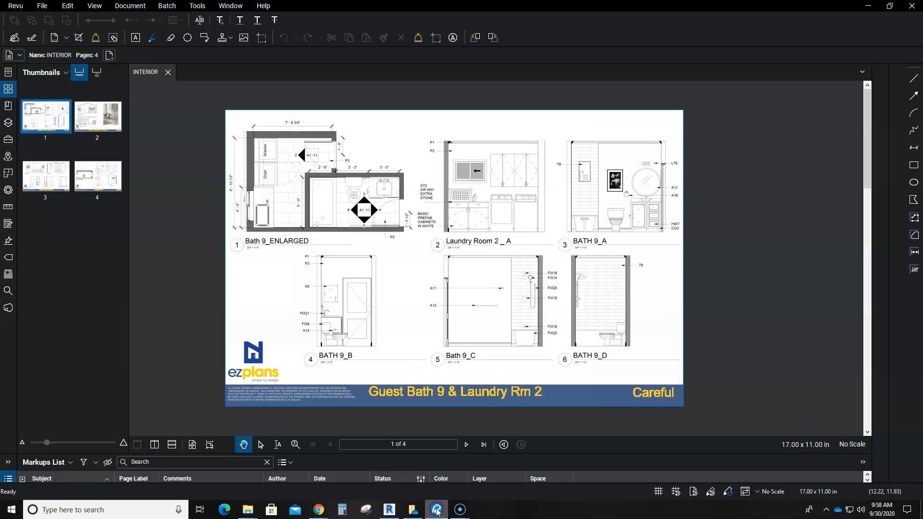
{"action": "scroll", "coordinate": [620, 206], "scroll_direction": "up", "scroll_amount": 3}
{"action": "left_click_drag", "start_coordinate": [625, 209], "coordinate": [607, 330]}
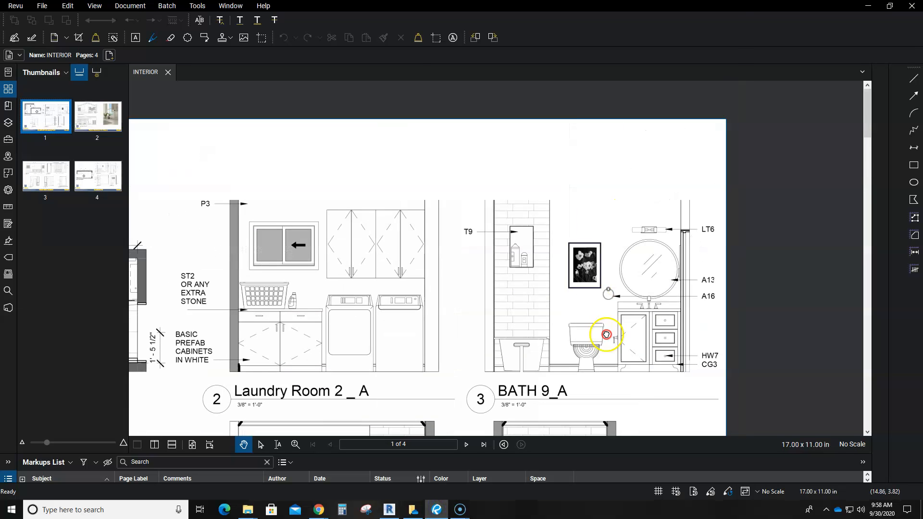
{"action": "scroll", "coordinate": [614, 298], "scroll_direction": "up", "scroll_amount": 1}
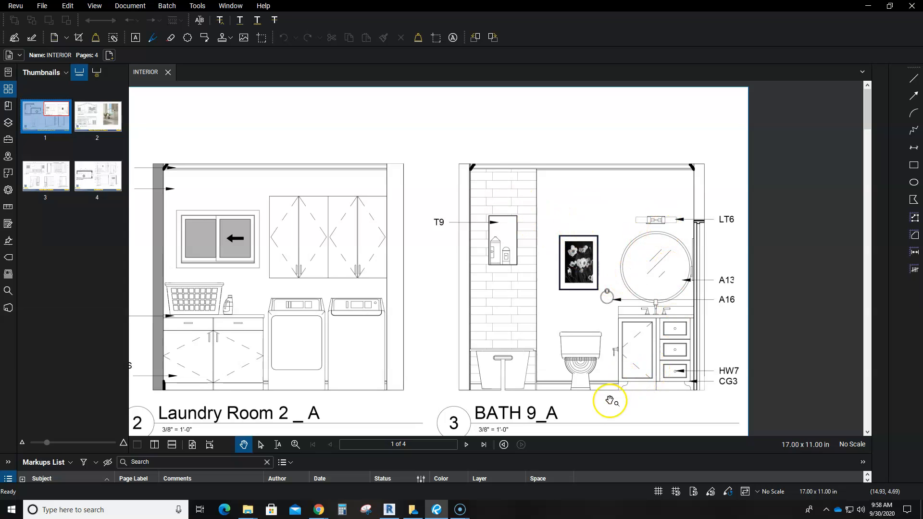
{"action": "left_click_drag", "start_coordinate": [598, 397], "coordinate": [626, 318]}
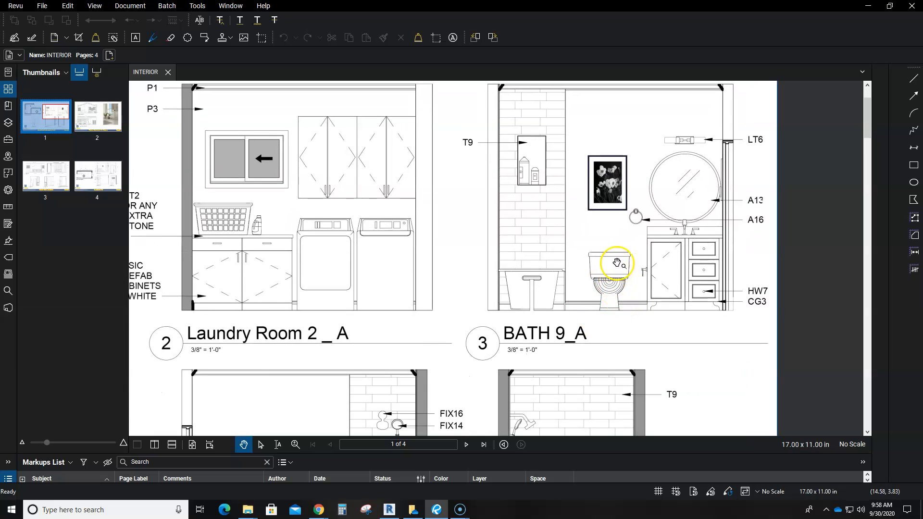
Examine the BATH 9_B elevation's fixtures, door and annotations, and review the other views on the Guest Bath 9 & Laundry Rm 2 sheet
{"action": "scroll", "coordinate": [608, 271], "scroll_direction": "down", "scroll_amount": 5}
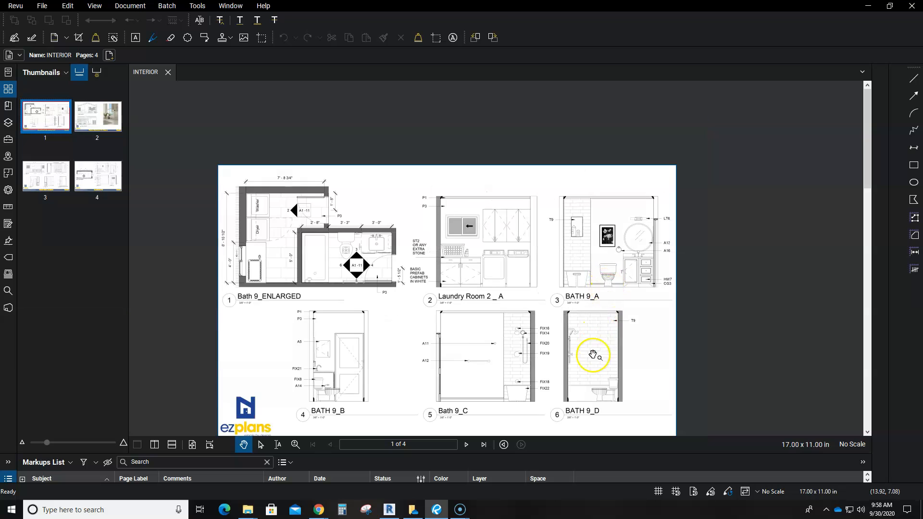
{"action": "left_click_drag", "start_coordinate": [594, 354], "coordinate": [597, 313]}
{"action": "scroll", "coordinate": [300, 353], "scroll_direction": "up", "scroll_amount": 4}
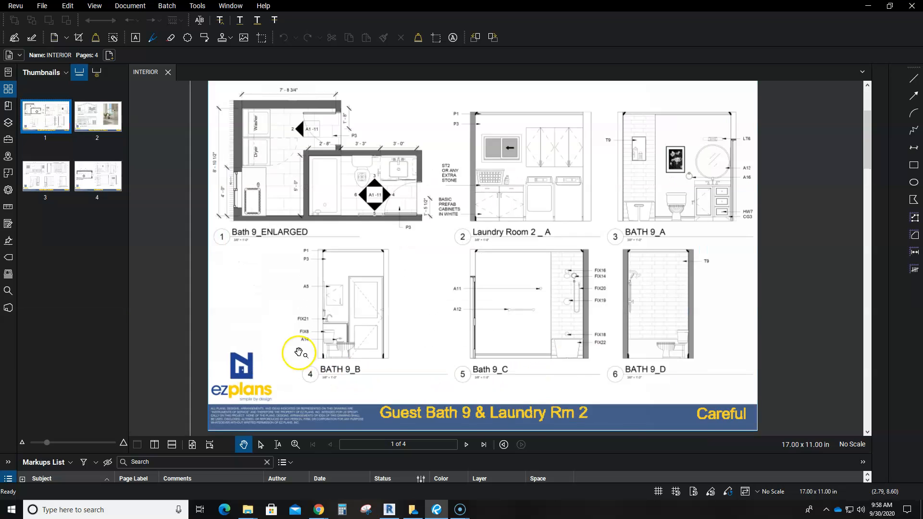
{"action": "scroll", "coordinate": [310, 322], "scroll_direction": "up", "scroll_amount": 2}
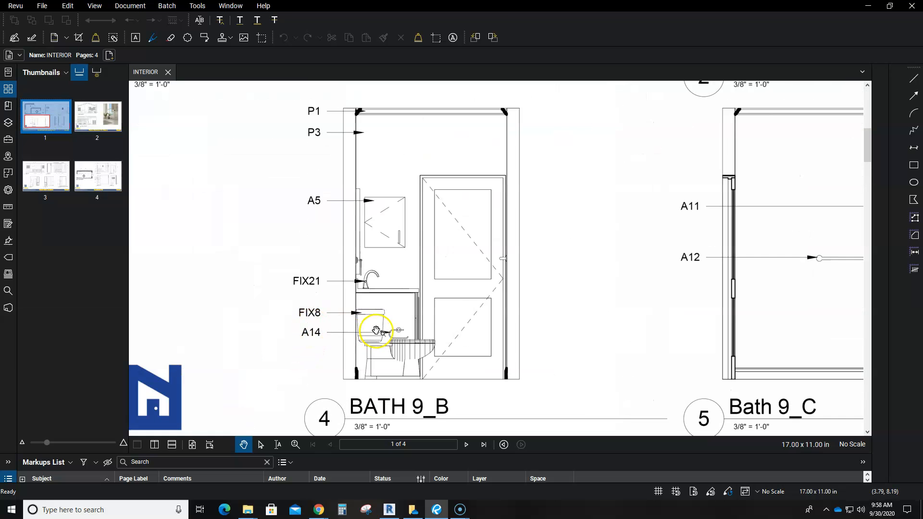
{"action": "scroll", "coordinate": [371, 330], "scroll_direction": "down", "scroll_amount": 4}
{"action": "scroll", "coordinate": [355, 330], "scroll_direction": "down", "scroll_amount": 3}
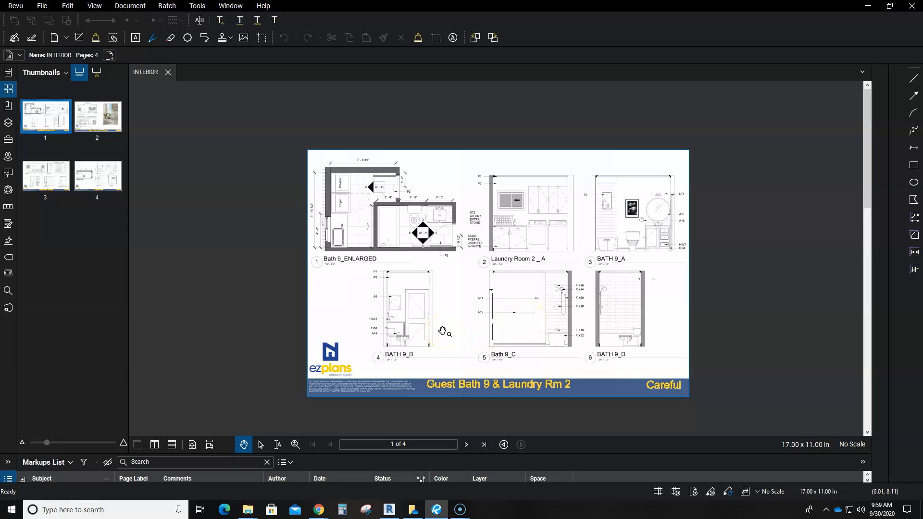
{"action": "scroll", "coordinate": [471, 307], "scroll_direction": "up", "scroll_amount": 2}
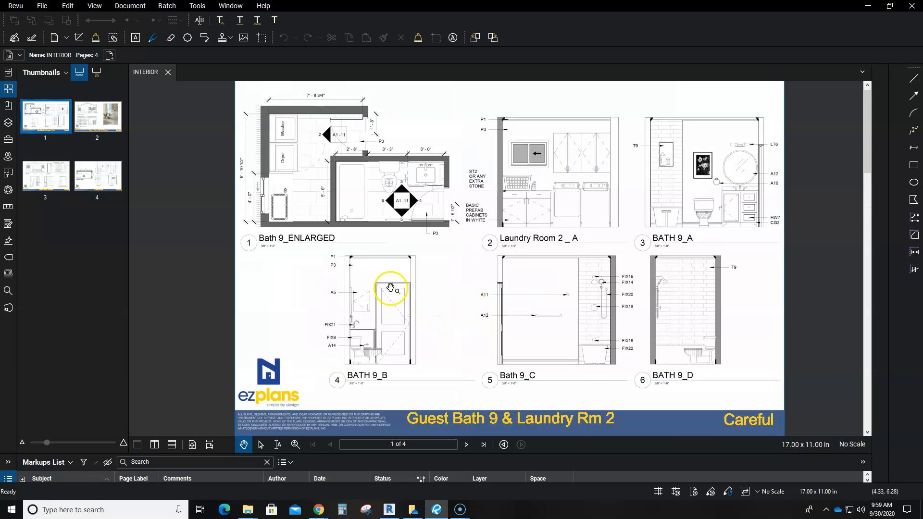
{"action": "scroll", "coordinate": [365, 279], "scroll_direction": "up", "scroll_amount": 2}
{"action": "scroll", "coordinate": [357, 275], "scroll_direction": "up", "scroll_amount": 1}
{"action": "scroll", "coordinate": [535, 287], "scroll_direction": "down", "scroll_amount": 4}
{"action": "mouse_move", "coordinate": [613, 258]}
{"action": "left_mouse_down"}
{"action": "mouse_move", "coordinate": [511, 327]}
{"action": "mouse_move", "coordinate": [548, 247]}
{"action": "left_mouse_up"}
{"action": "scroll", "coordinate": [656, 238], "scroll_direction": "up", "scroll_amount": 2}
{"action": "scroll", "coordinate": [581, 280], "scroll_direction": "down", "scroll_amount": 3}
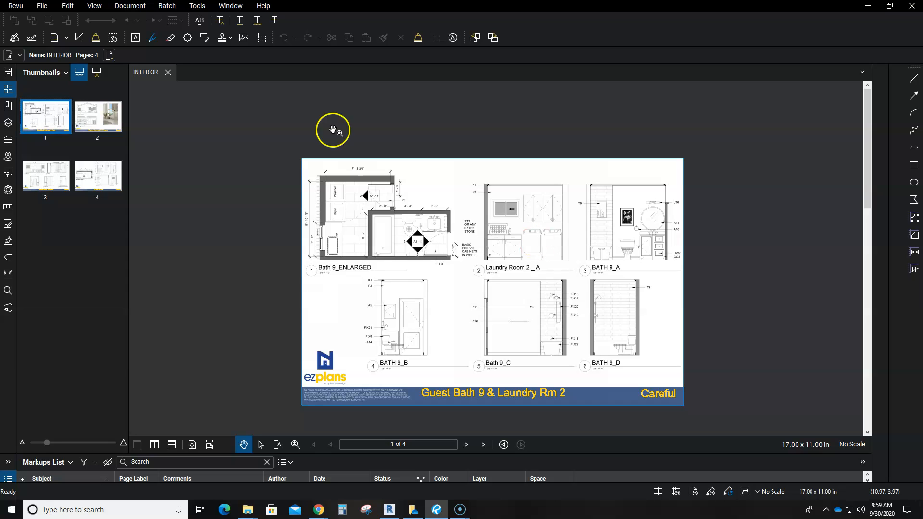
Open page 2 of the INTERIOR document and examine Kitchen Sections a and b
{"action": "left_click", "coordinate": [85, 116]}
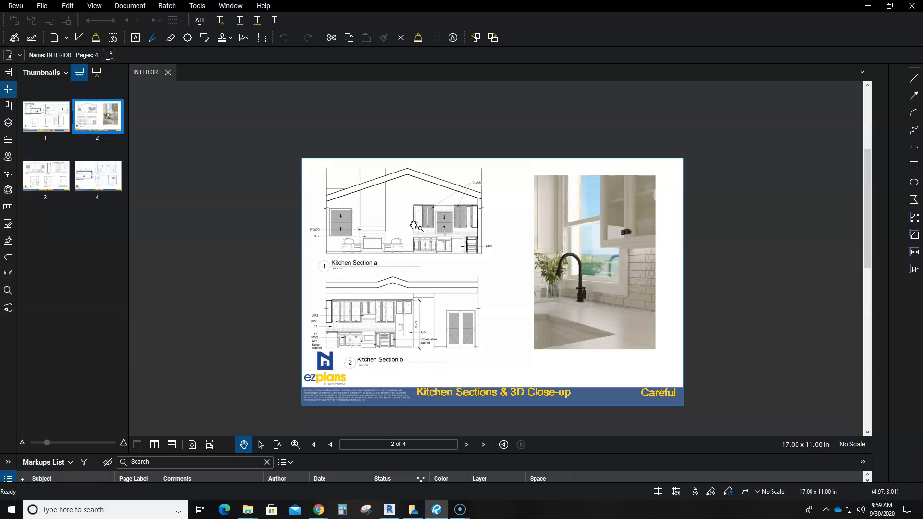
{"action": "scroll", "coordinate": [402, 260], "scroll_direction": "up", "scroll_amount": 2}
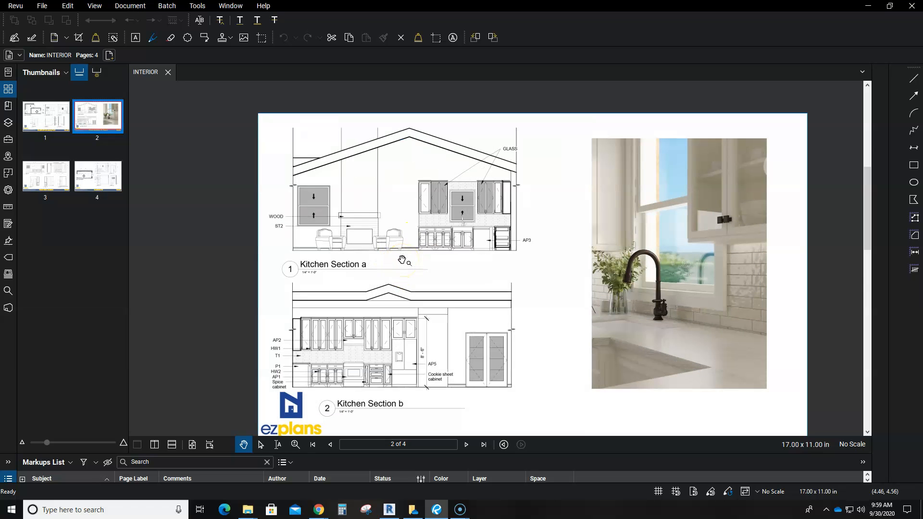